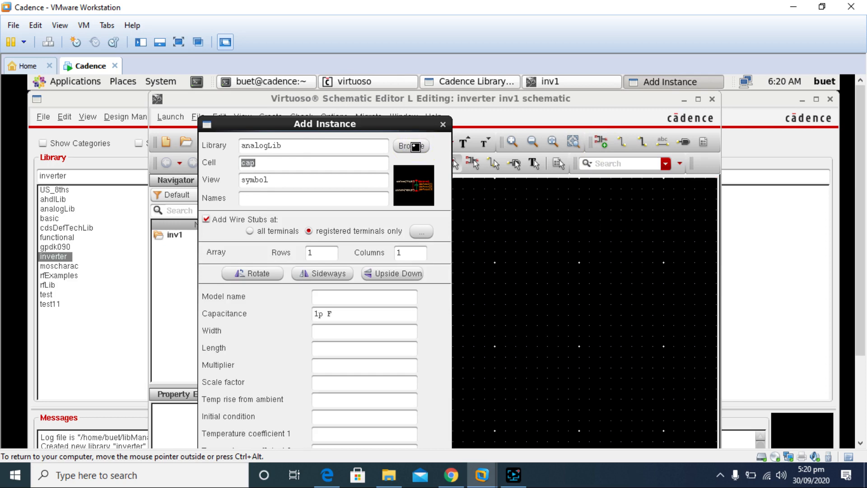
Step: Place an nmos1v symbol from the gpdk090 library on the empty schematic canvas
drag(279, 98, 389, 100)
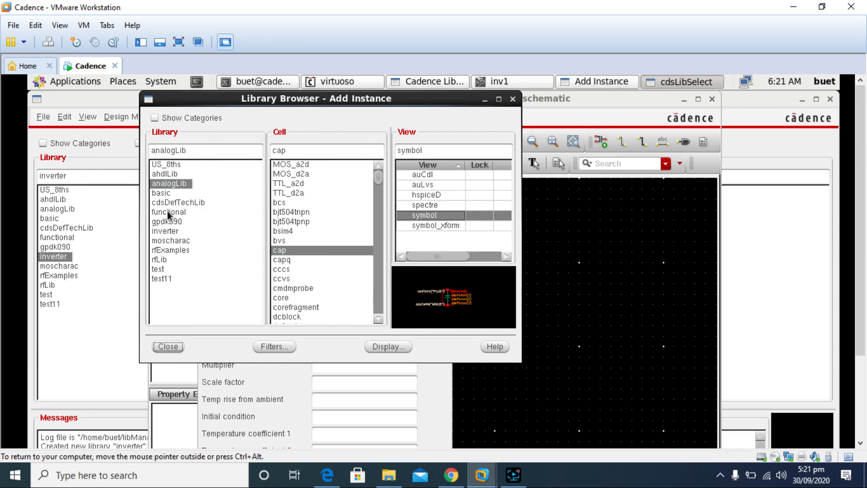
click(175, 221)
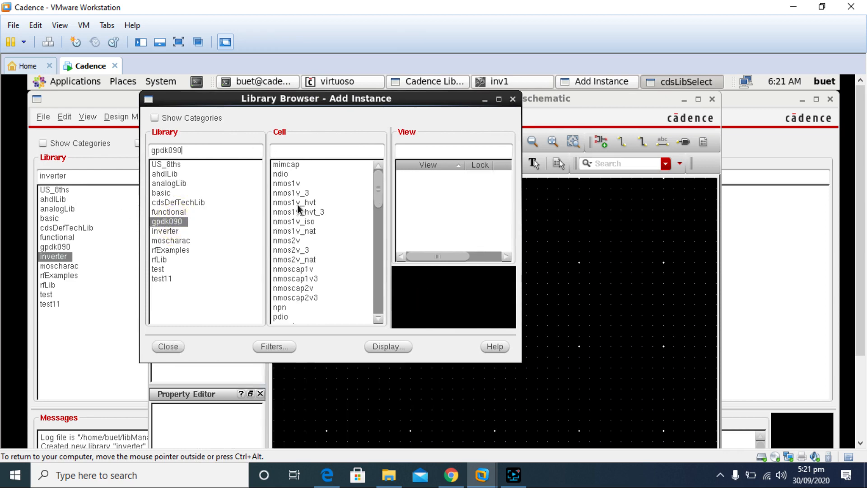
click(292, 183)
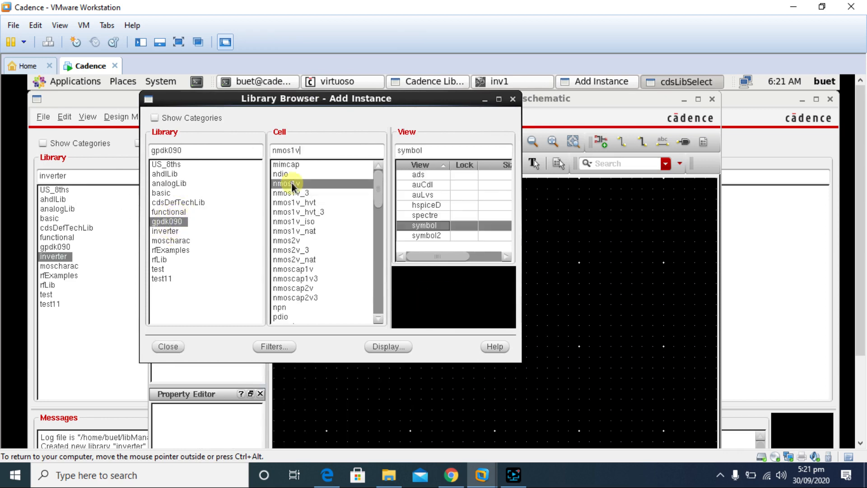
click(554, 232)
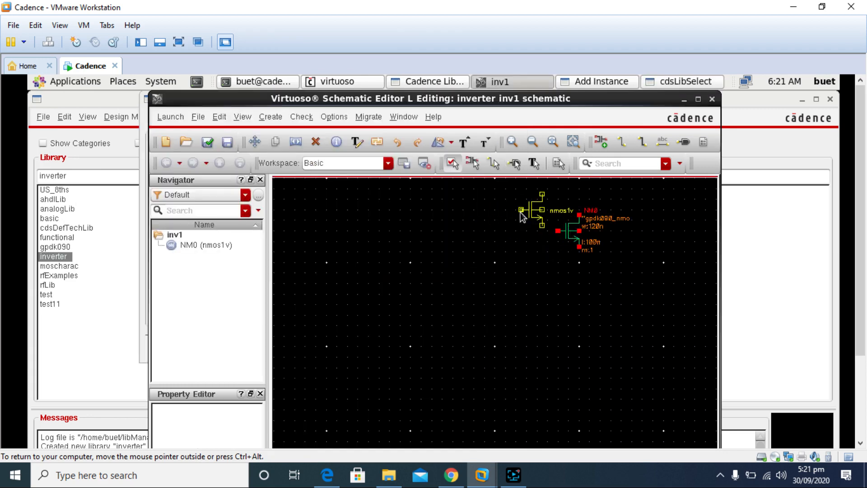
key(Escape)
Step: Move the NMOS transistor down to the lower middle part of the schematic canvas
drag(567, 228, 535, 326)
drag(515, 357, 515, 367)
click(591, 276)
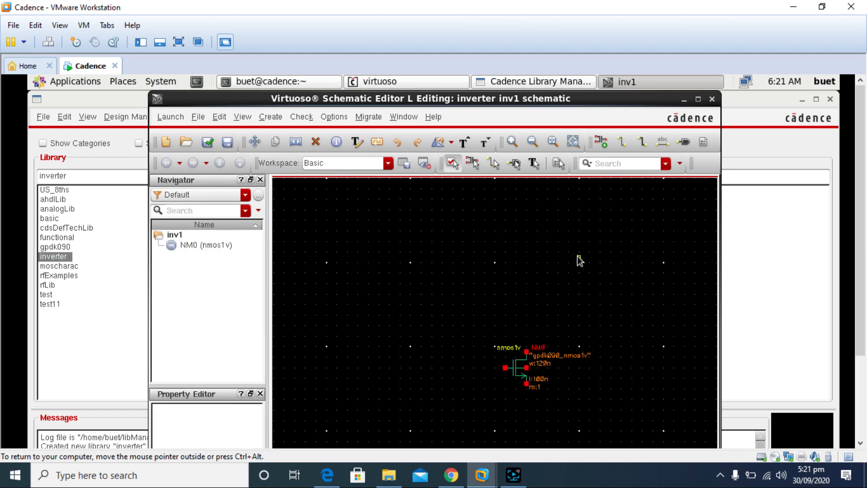
Step: Place a pmos1v symbol from the gpdk090 library above and to the right of the NMOS transistor
click(601, 141)
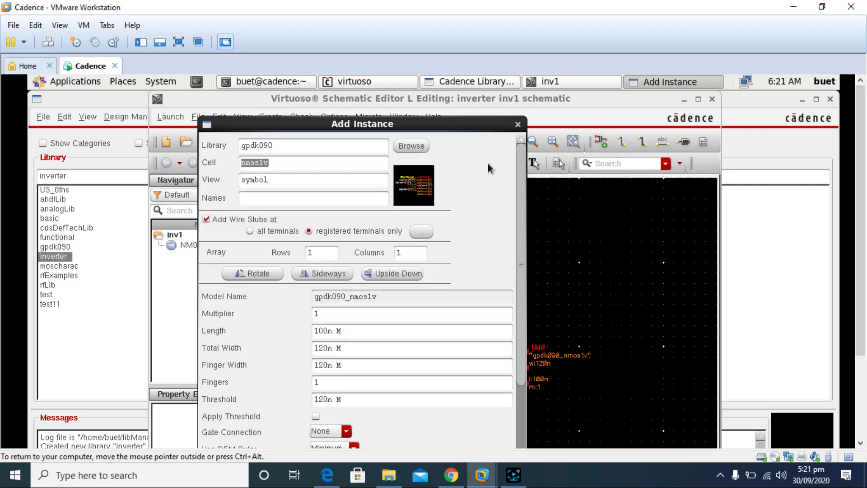
click(246, 162)
key(BackSpace)
text(p)
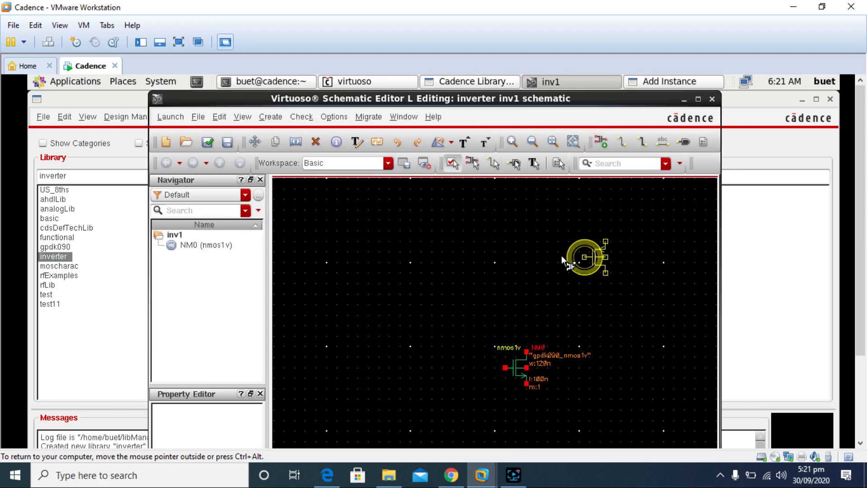
click(575, 256)
key(Escape)
key(w)
click(605, 241)
double_click(624, 225)
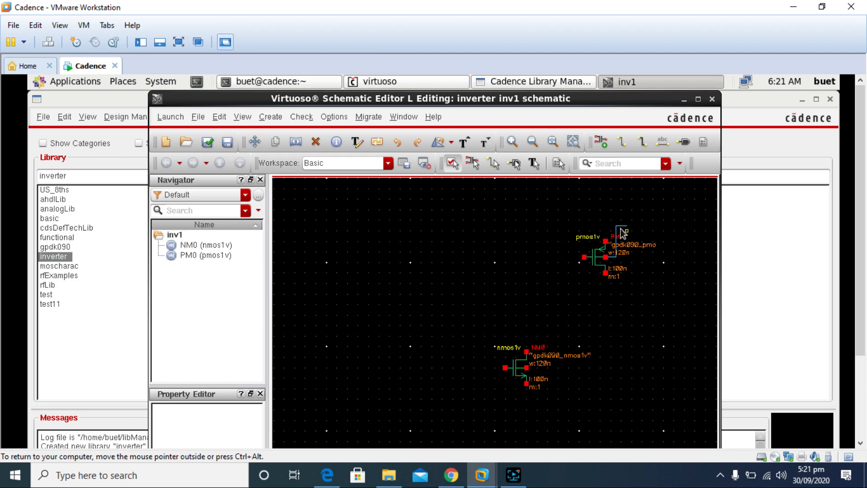
key(Delete)
click(617, 230)
click(613, 256)
click(613, 256)
key(Escape)
Step: Move the PMOS transistor directly above the NMOS and wire the drains of the two transistors together
drag(596, 256, 517, 277)
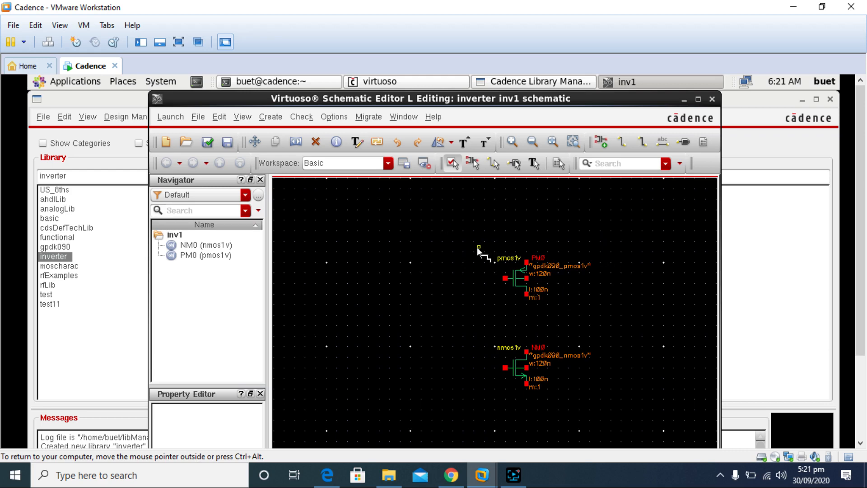
click(527, 295)
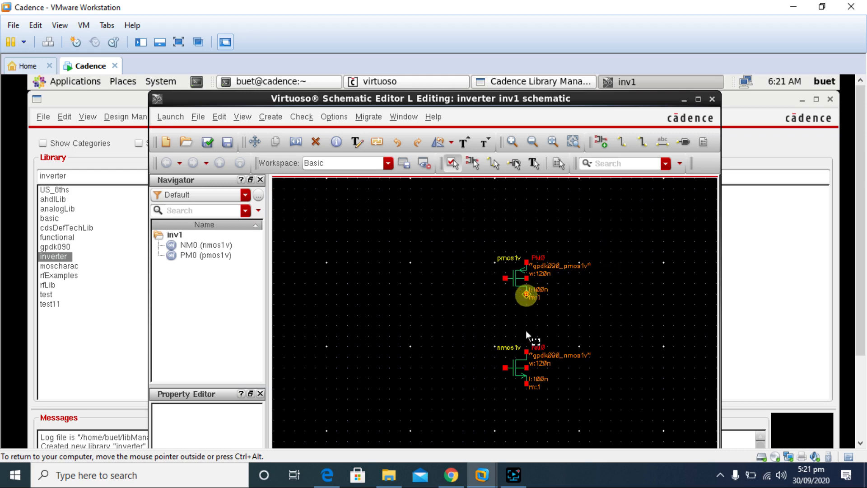
key(Escape)
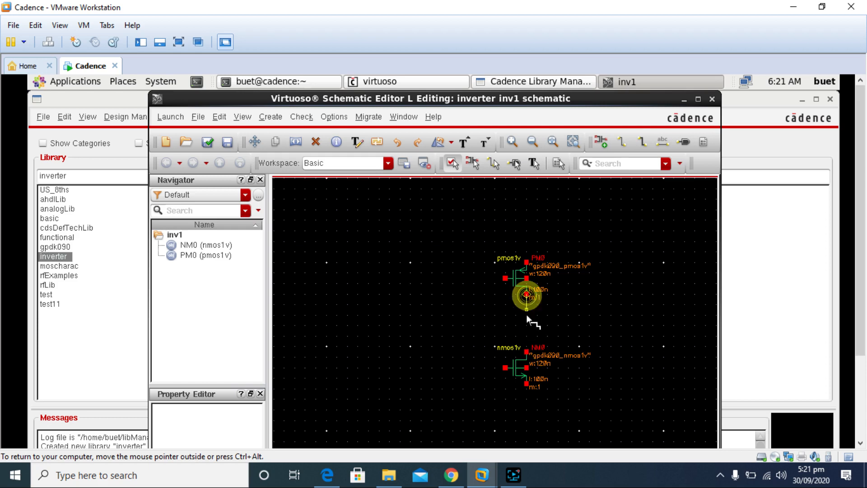
click(526, 351)
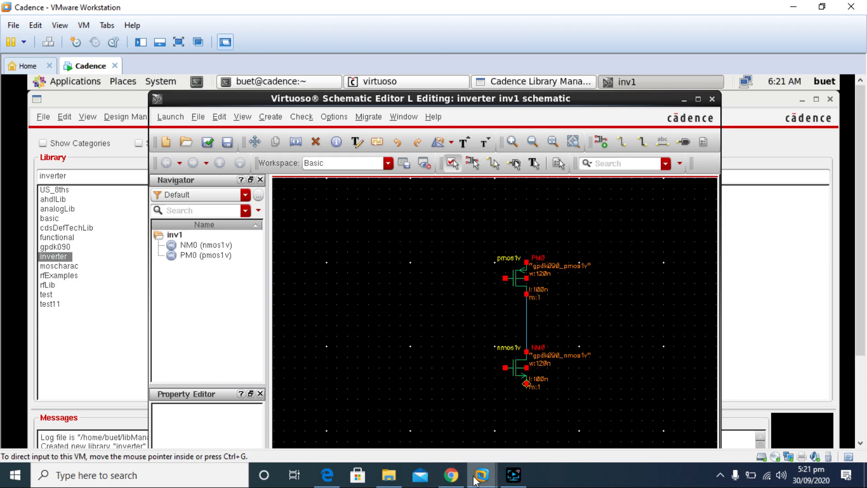
Step: Check the CMOS inverter diagram in Ch7.pdf, and place a vdd symbol from analogLib above the PMOS in the schematic
click(327, 474)
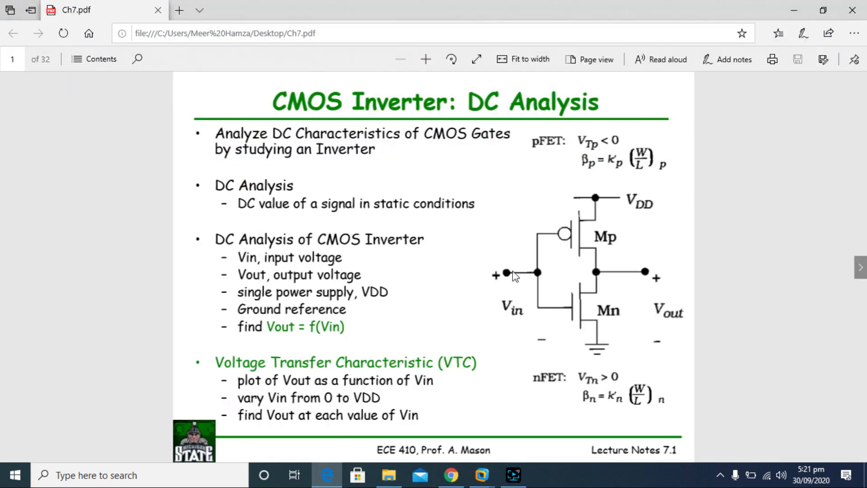
click(796, 11)
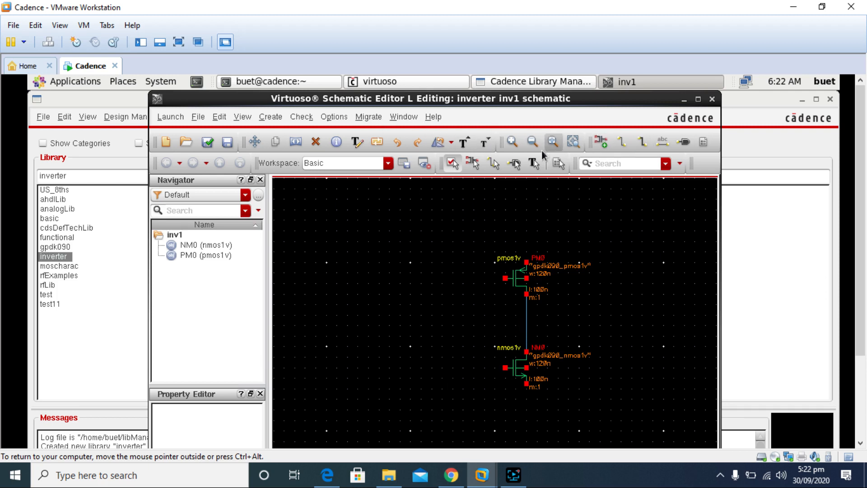
click(602, 141)
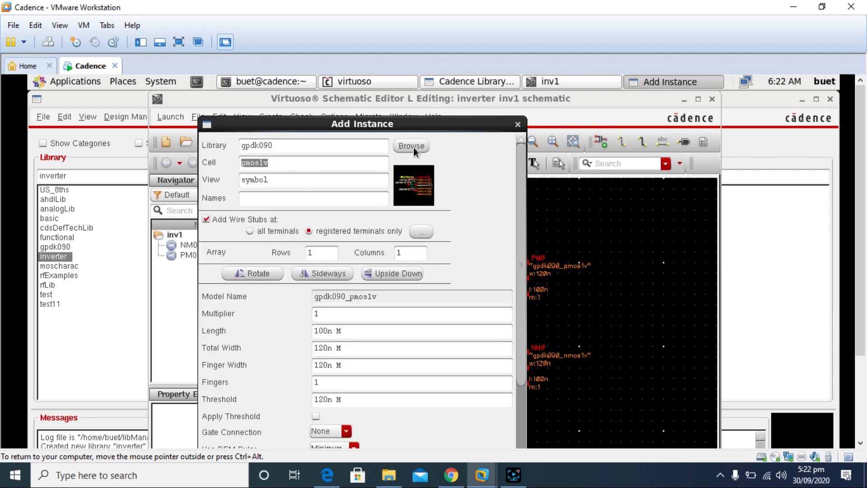
click(413, 147)
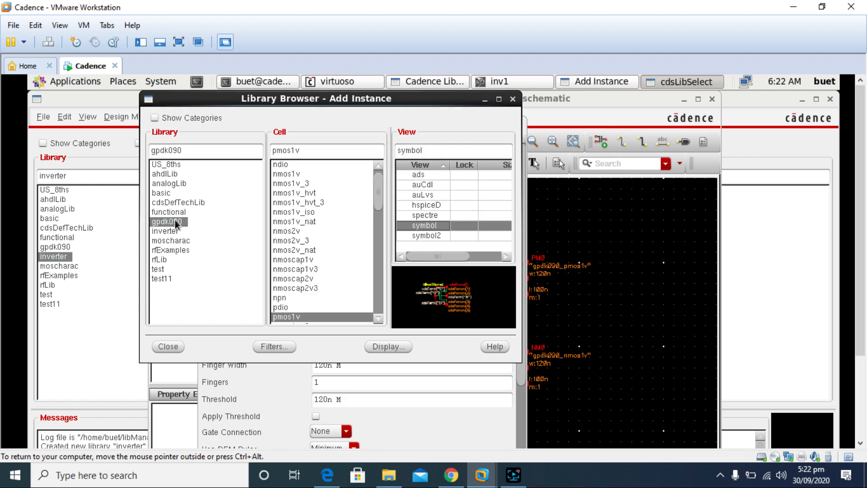
click(163, 183)
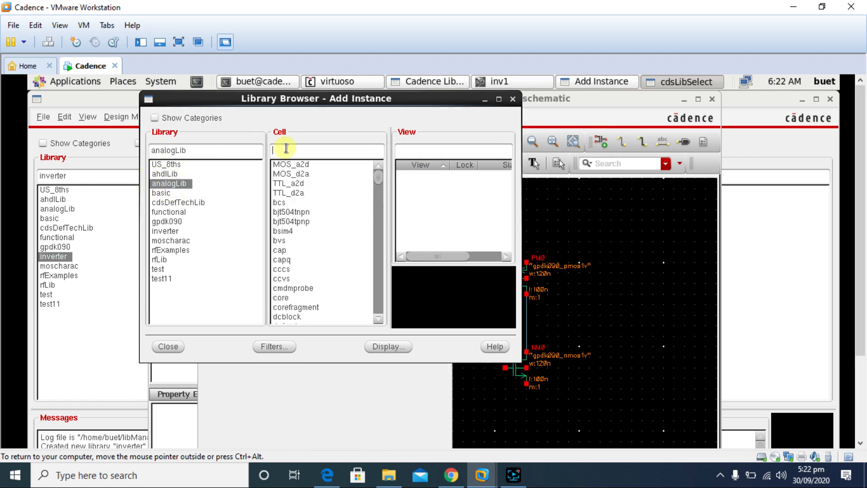
click(285, 148)
text(vdd)
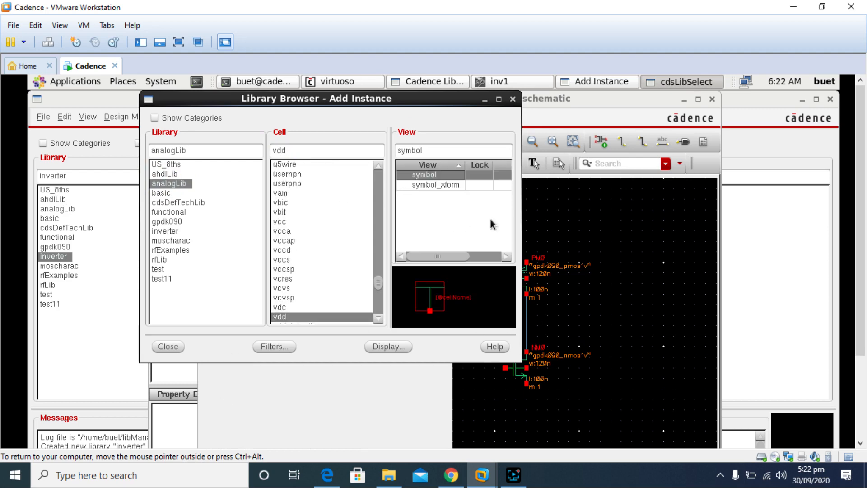
click(543, 215)
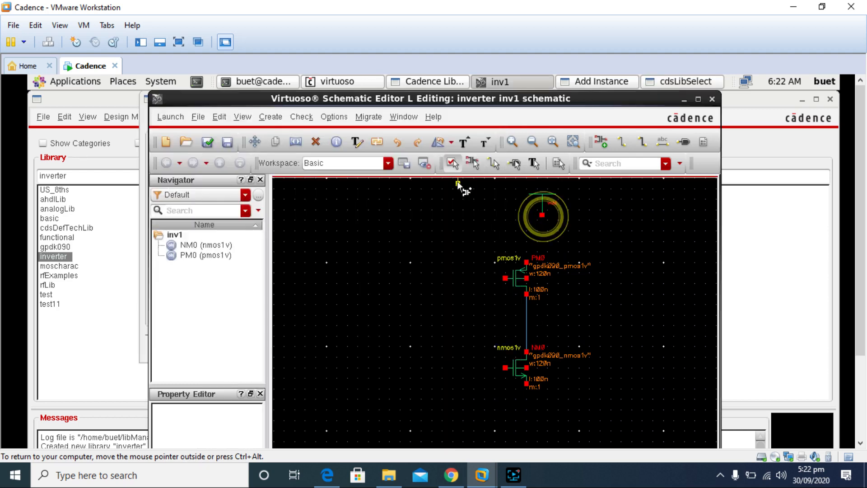
key(Escape)
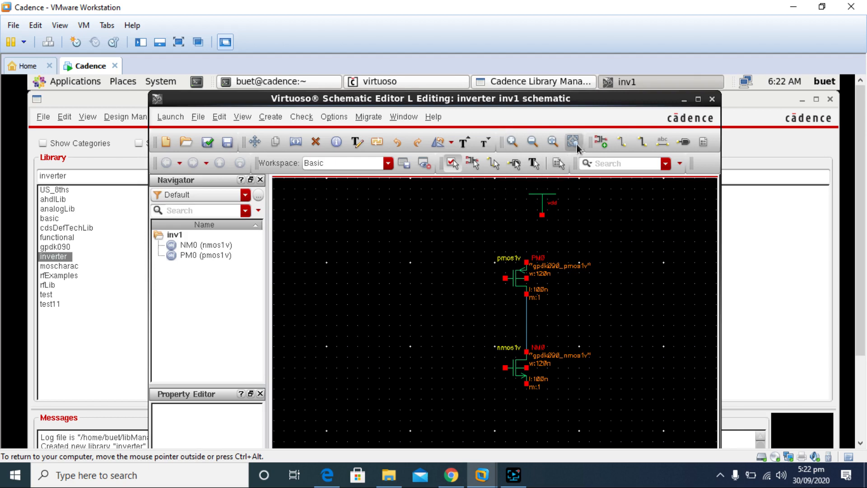
Step: Place a gnd symbol from analogLib below and to the right of the NMOS transistor
click(599, 143)
key(BackSpace)
text(gnd)
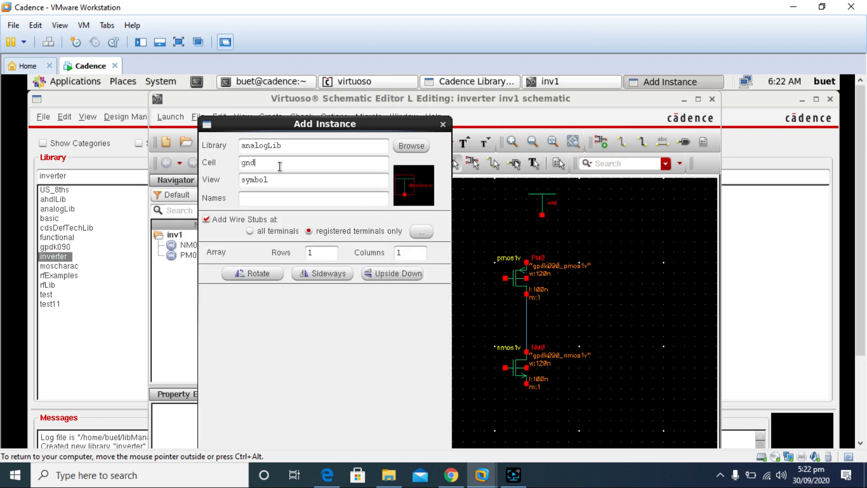
click(589, 419)
key(Escape)
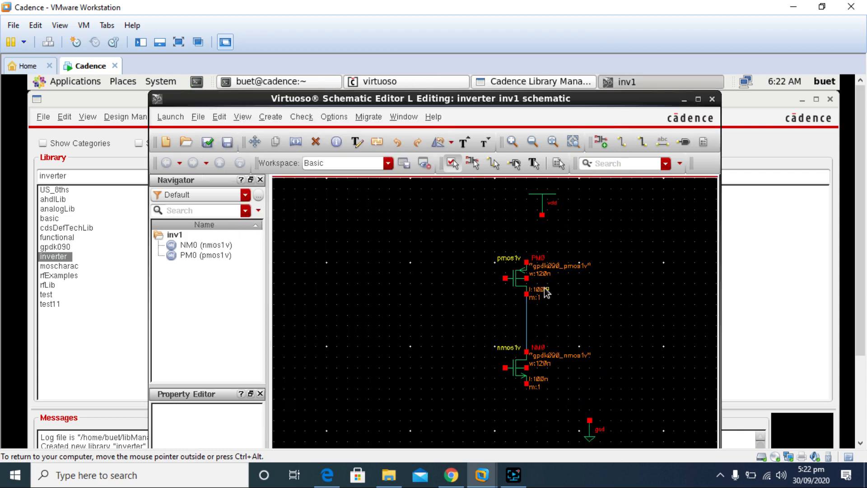
Step: Align the vdd symbol directly above the PMOS and wire it to the PMOS source
drag(535, 203, 523, 206)
click(622, 141)
click(526, 226)
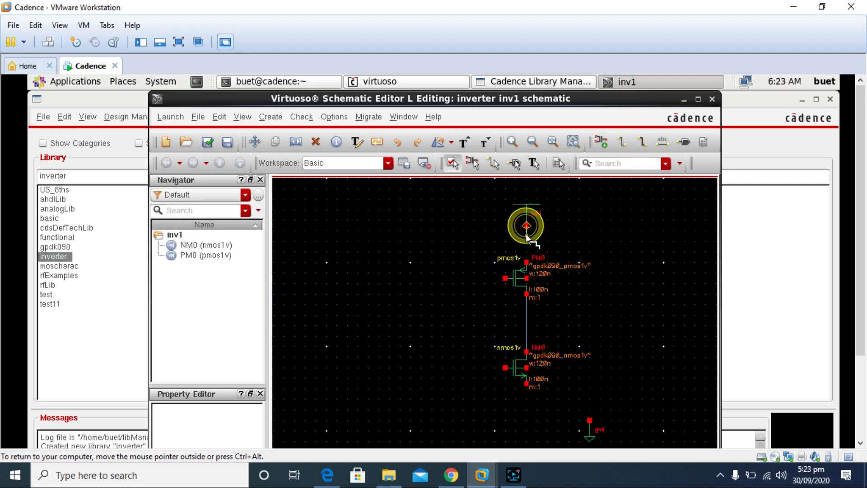
click(527, 263)
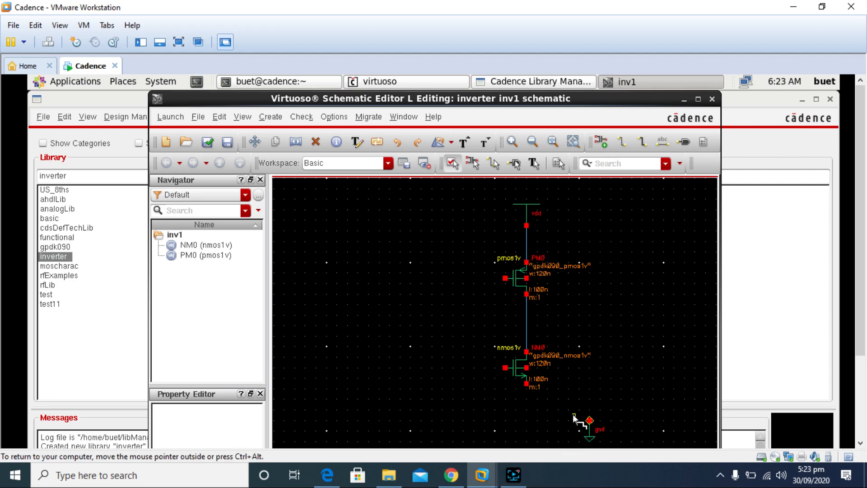
Step: Wire the gnd symbol to the source terminal of the NMOS transistor
click(589, 420)
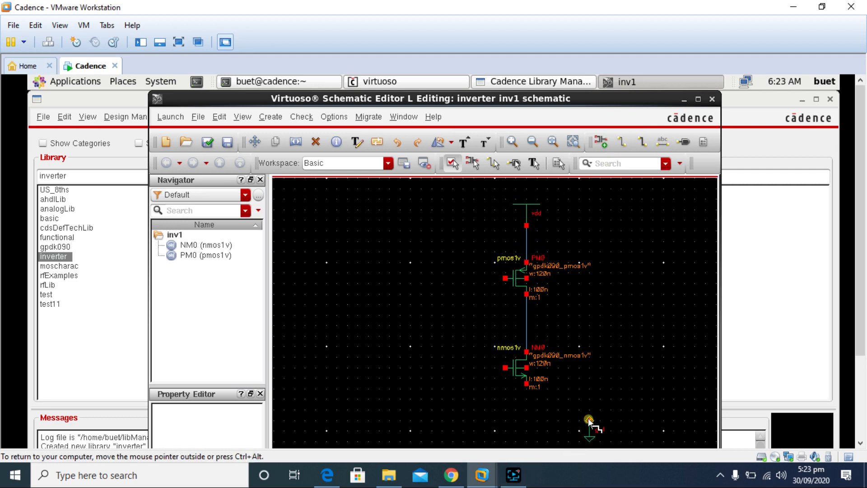
click(526, 383)
key(Escape)
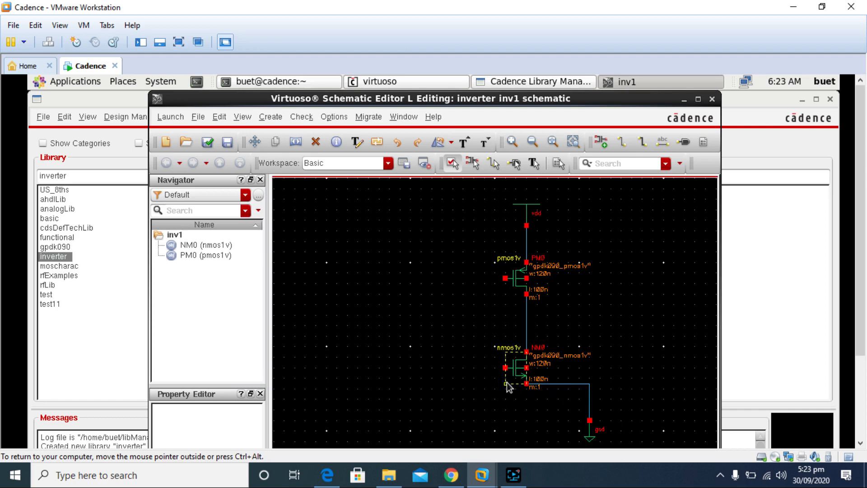
Step: Wire the gate terminals of the PMOS and NMOS transistors together
click(505, 278)
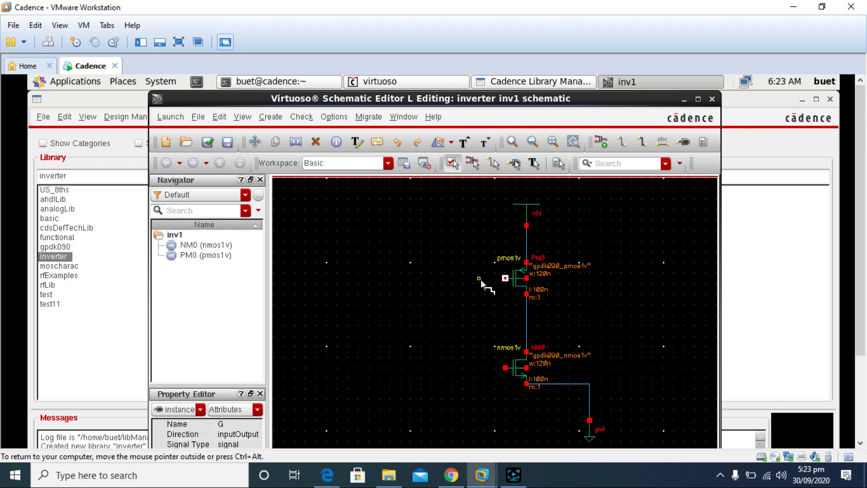
click(505, 278)
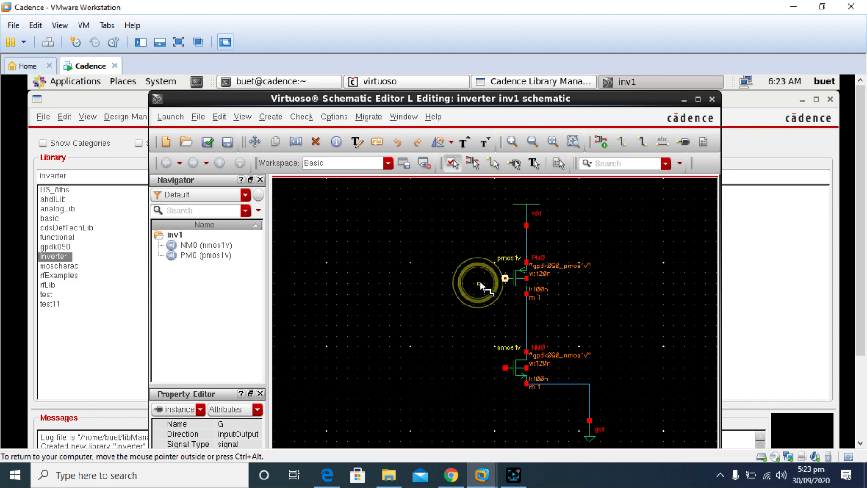
key(Escape)
drag(505, 278, 500, 280)
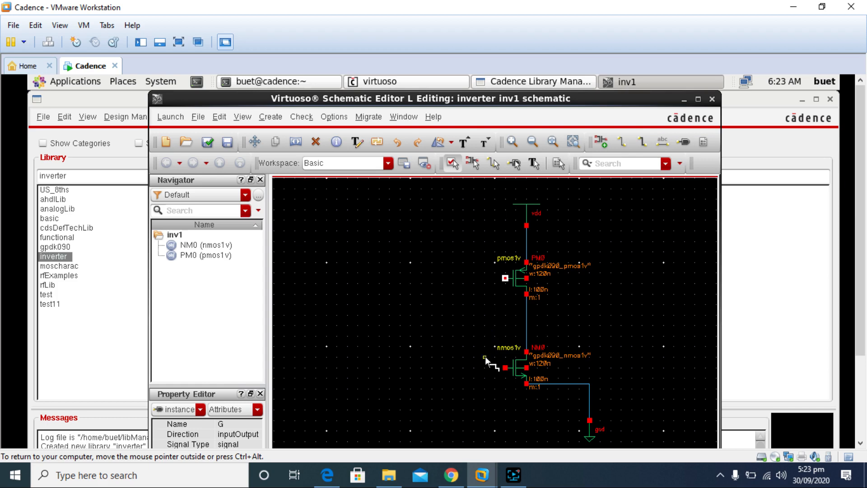
click(504, 368)
click(505, 278)
key(Escape)
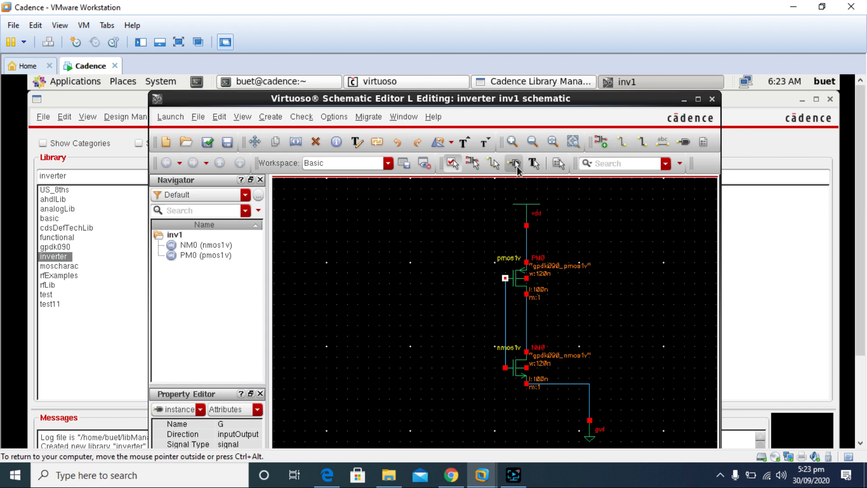
Step: Add an input pin named IN to the left of the wire joining the two gates
click(681, 143)
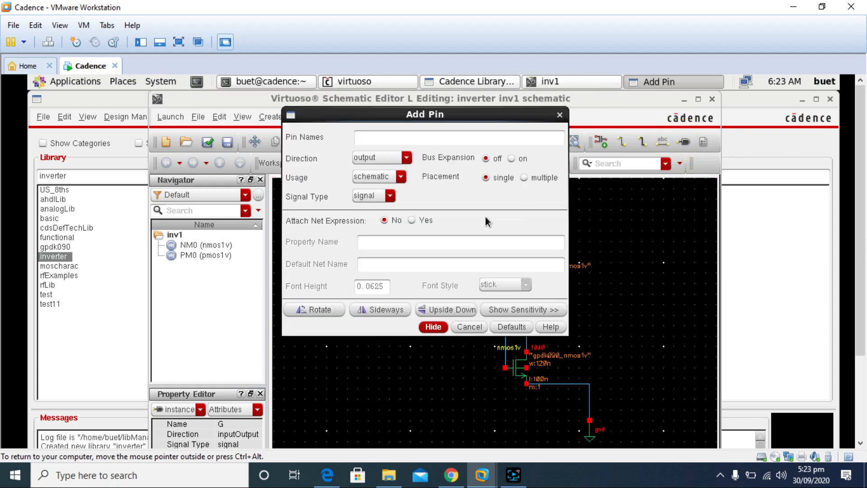
click(406, 158)
click(371, 170)
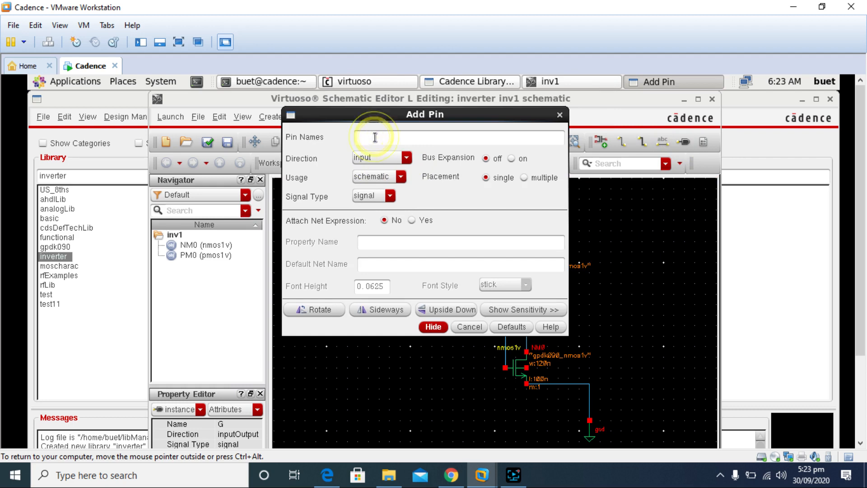
text(IN)
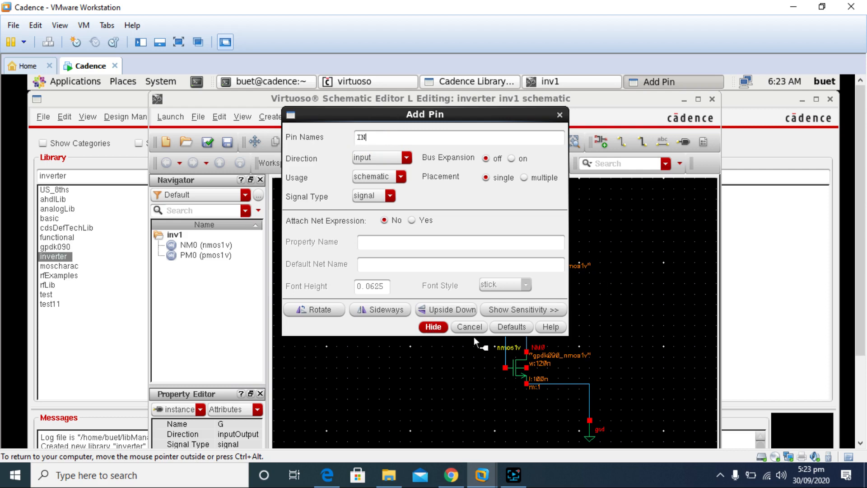
click(434, 331)
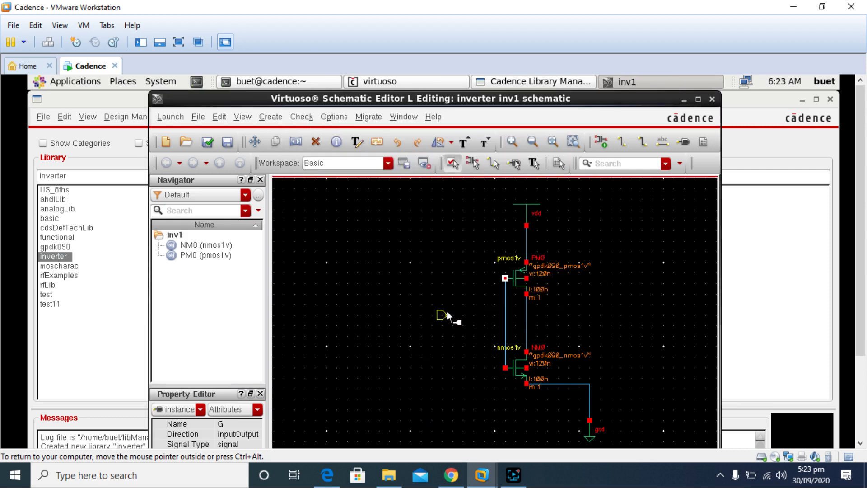
click(473, 314)
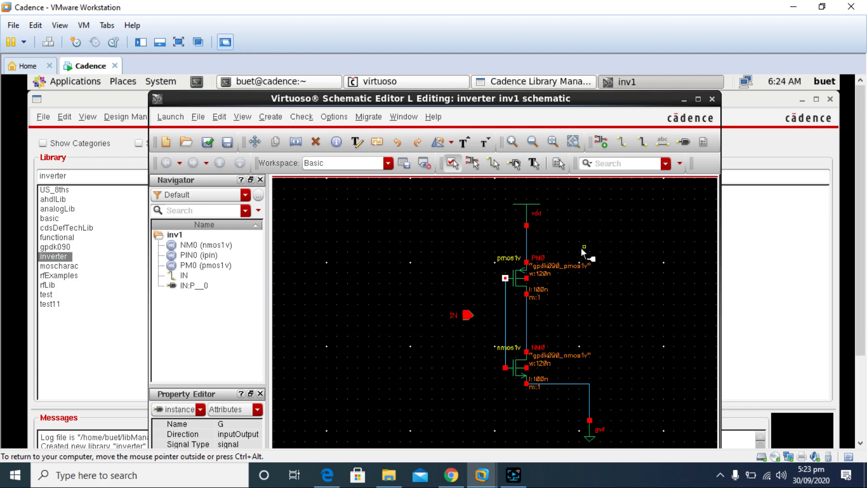
Step: Add an output pin named OUT to the right of the wire joining the two transistor drains
click(685, 141)
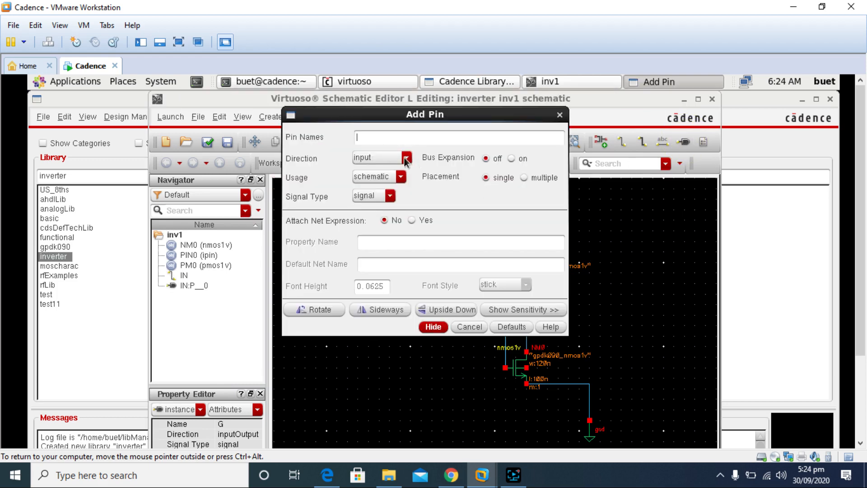
click(406, 157)
click(374, 179)
text(out)
key(BackSpace)
key(BackSpace)
key(BackSpace)
text(OUT)
click(433, 328)
click(434, 327)
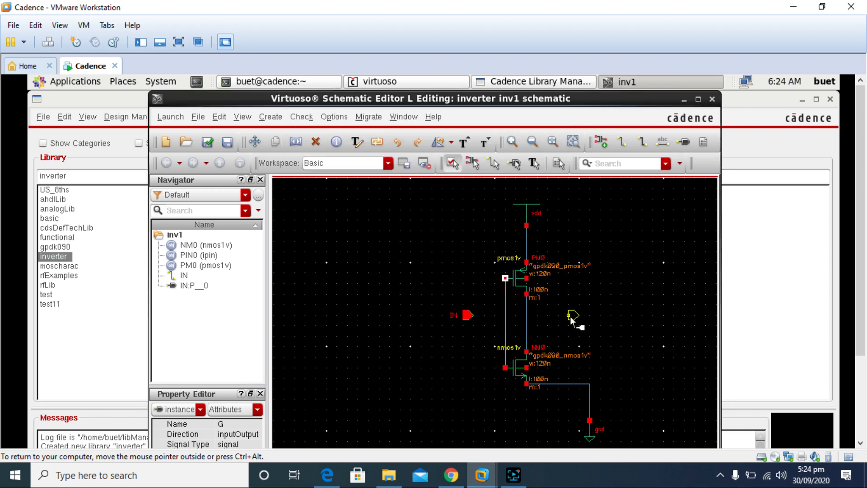
click(570, 316)
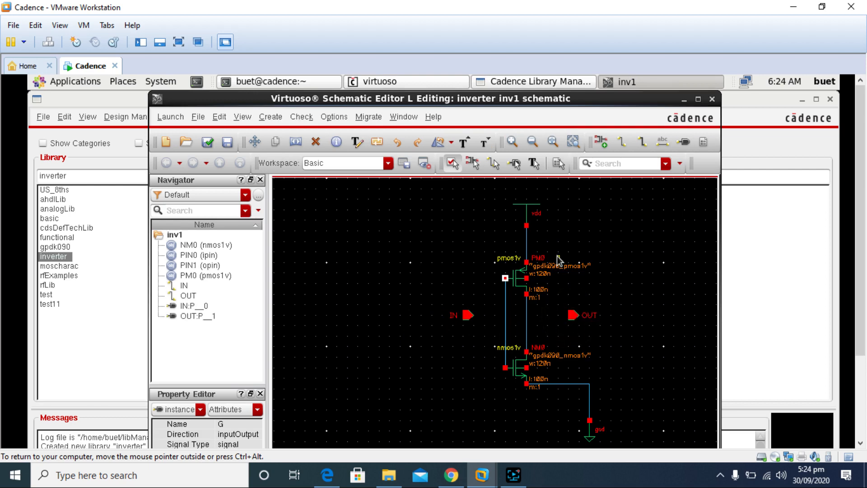
Step: Wire the IN pin to the shared gate wire and the OUT pin to the wire joining the drains
click(623, 142)
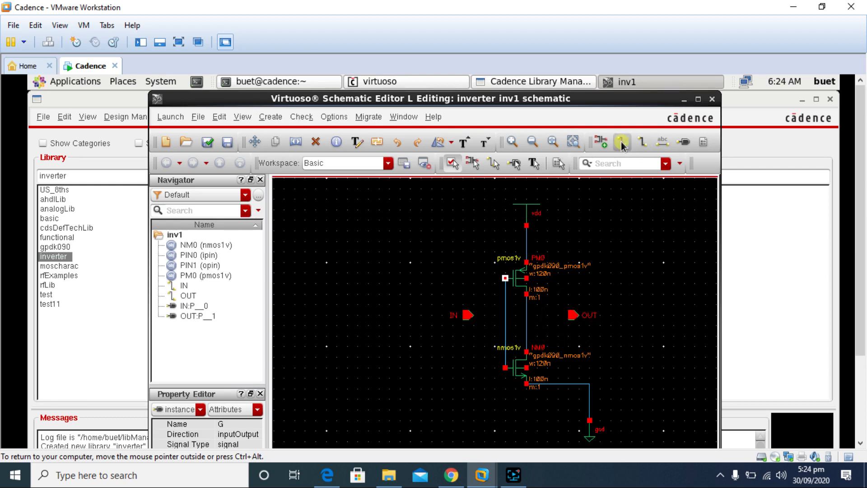
click(468, 314)
click(506, 314)
click(527, 315)
click(574, 314)
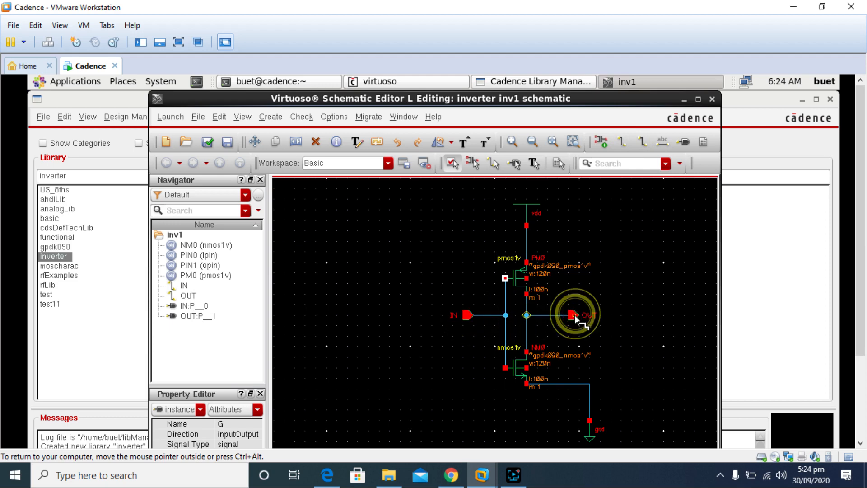
Step: Generate a symbol view of inv1 from its schematic, with IN as the left pin and OUT as the right pin
click(698, 101)
drag(859, 121, 862, 163)
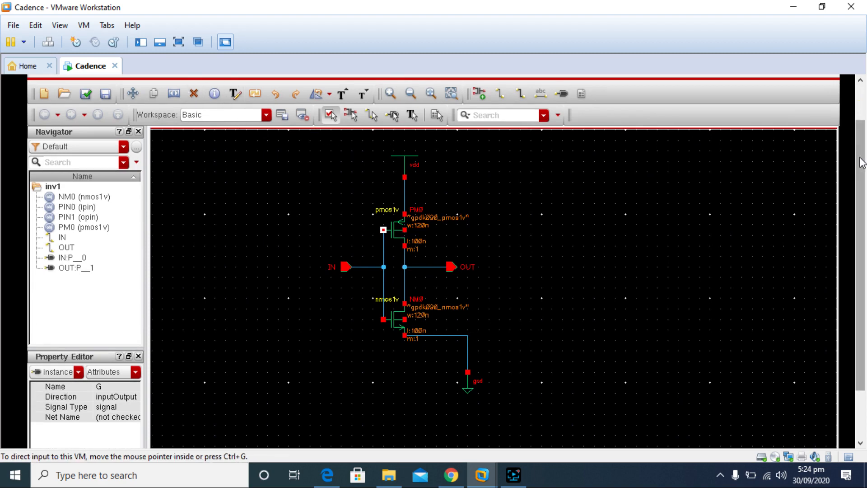
drag(860, 159, 862, 114)
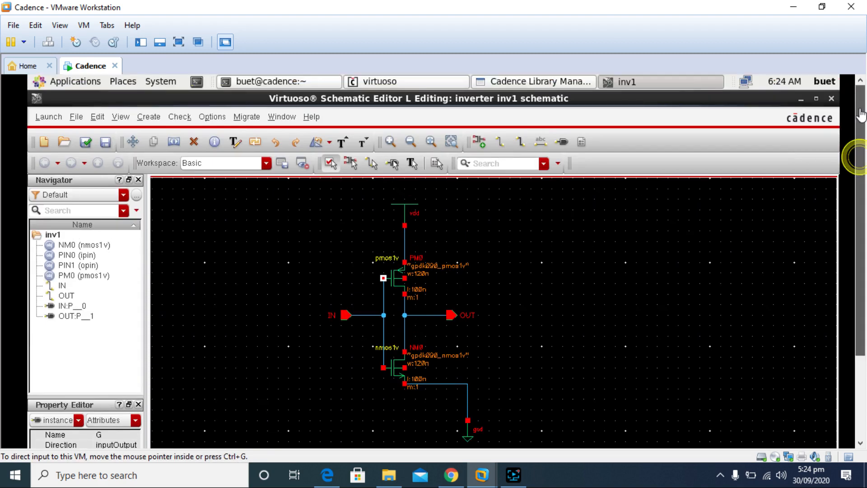
click(148, 116)
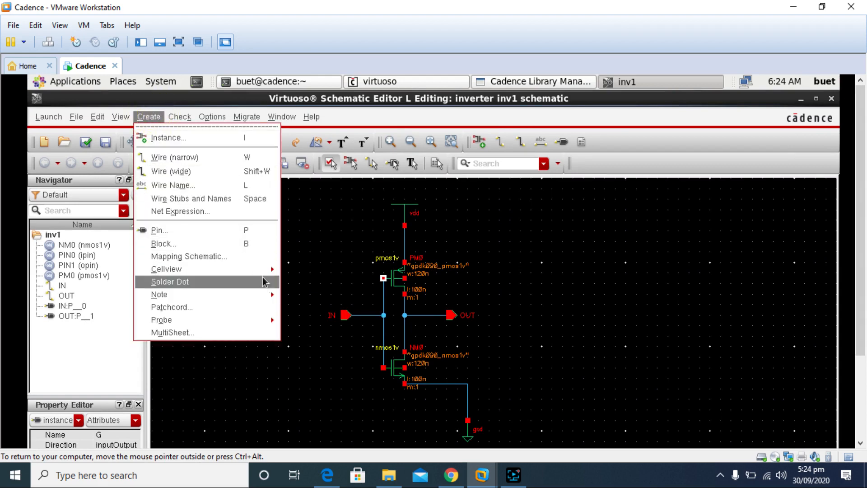
mouse_move(266, 269)
click(313, 277)
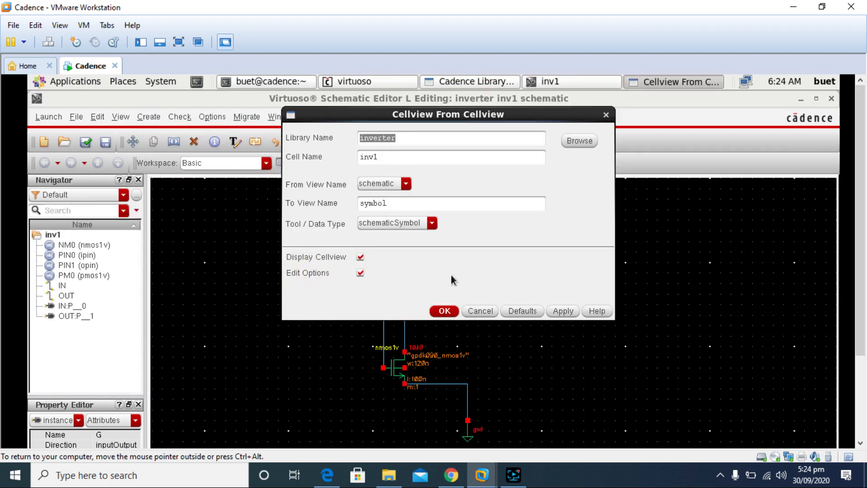
click(445, 311)
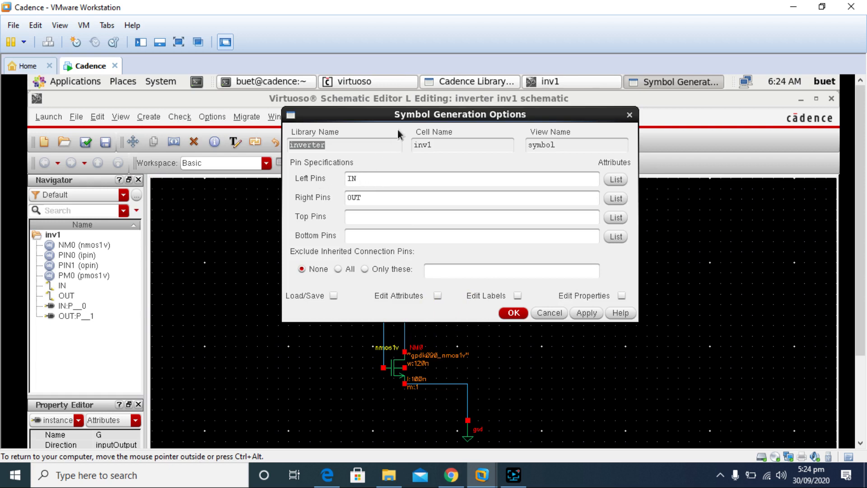
drag(361, 114, 332, 113)
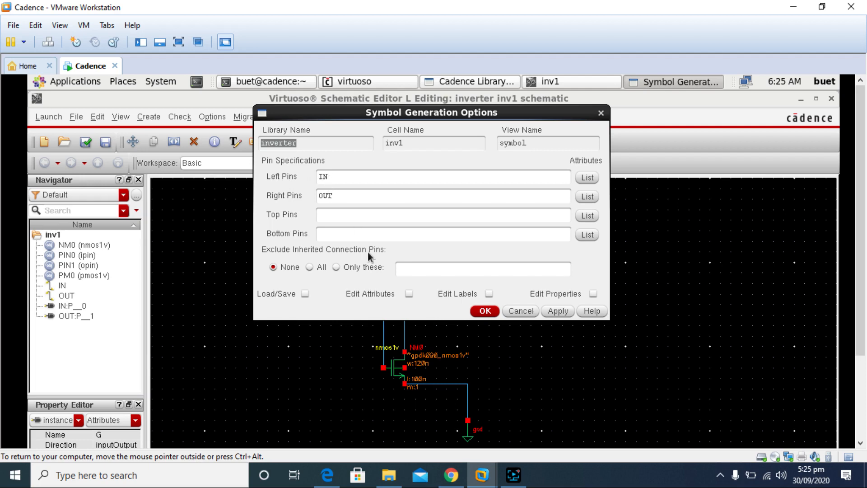
click(485, 311)
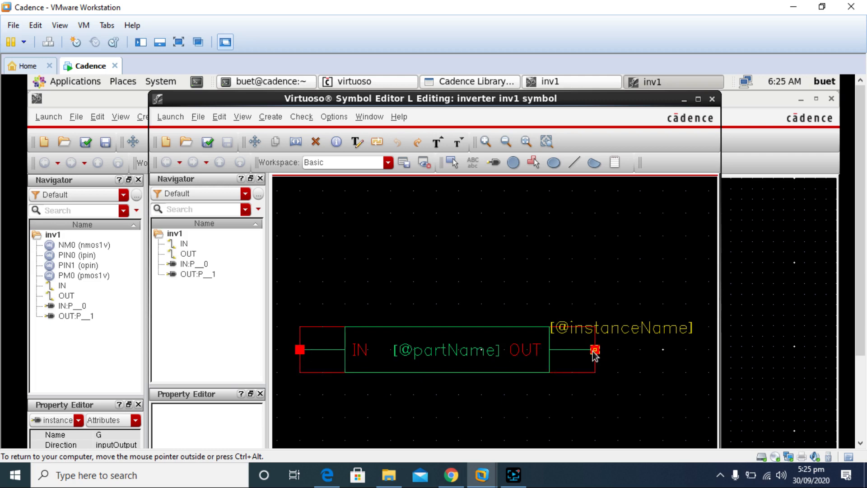
click(698, 99)
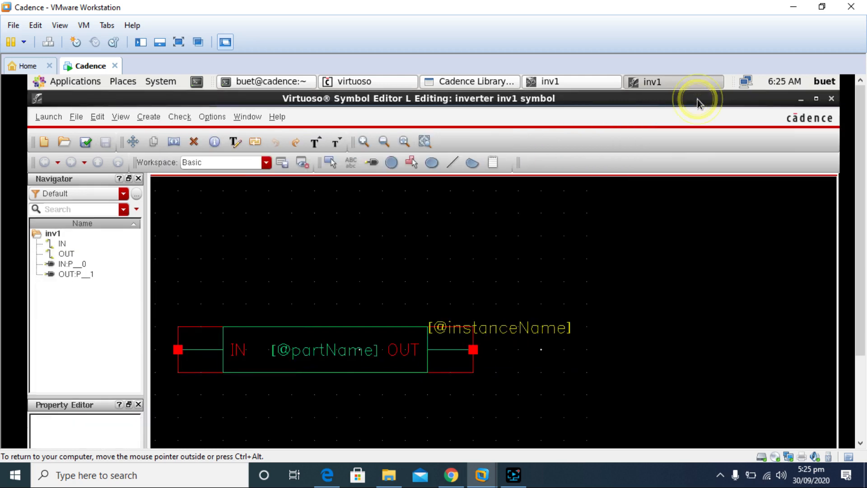
drag(860, 121, 860, 185)
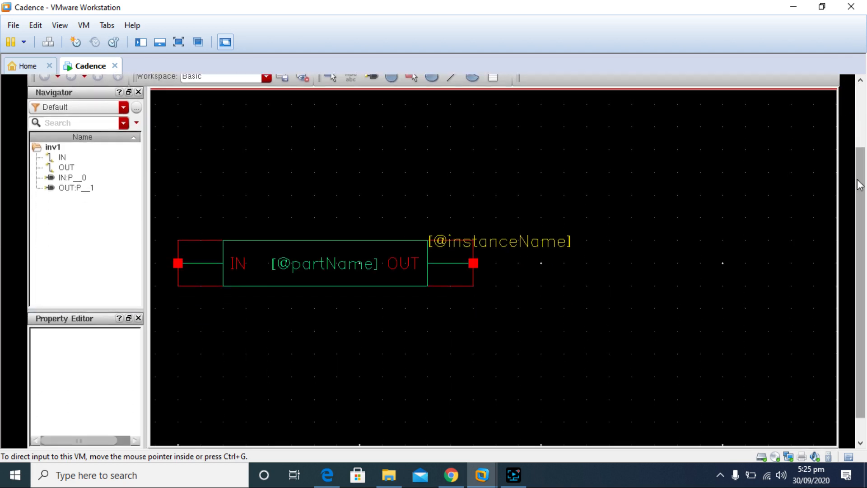
click(339, 265)
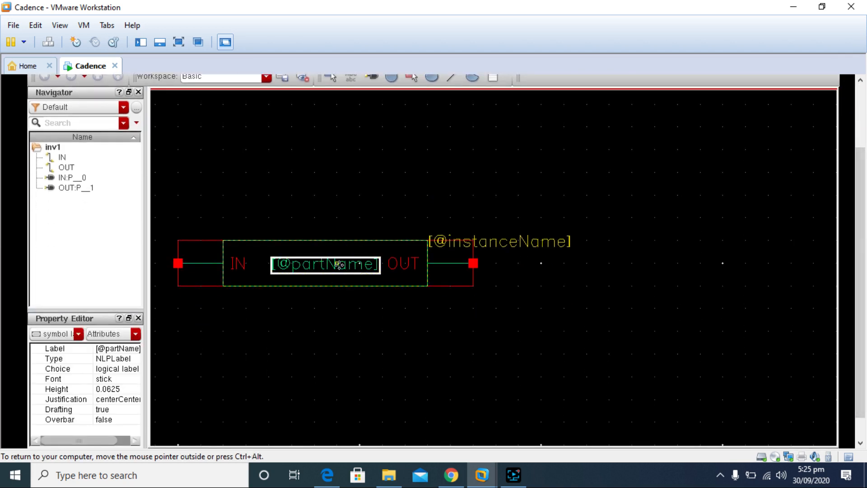
key(Delete)
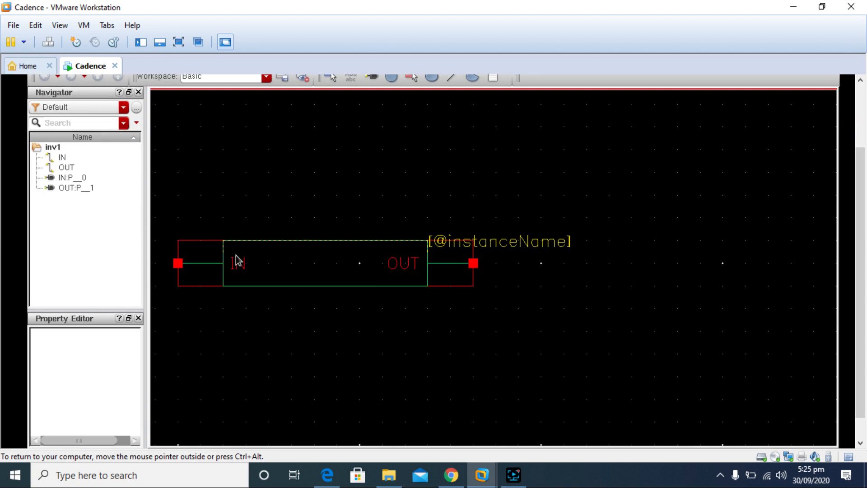
Step: Stretch the symbol's red selection box vertically, its top edge to 0.5625 and its bottom edge to -0.4375
click(202, 247)
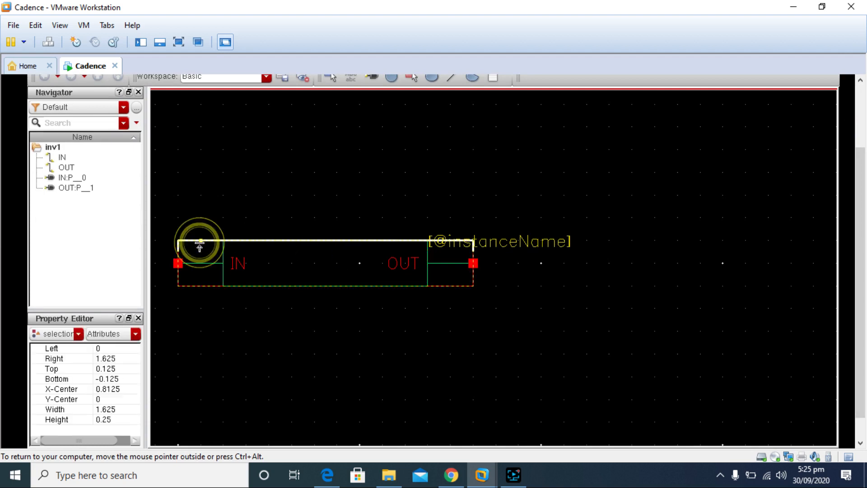
drag(202, 244, 210, 163)
click(206, 286)
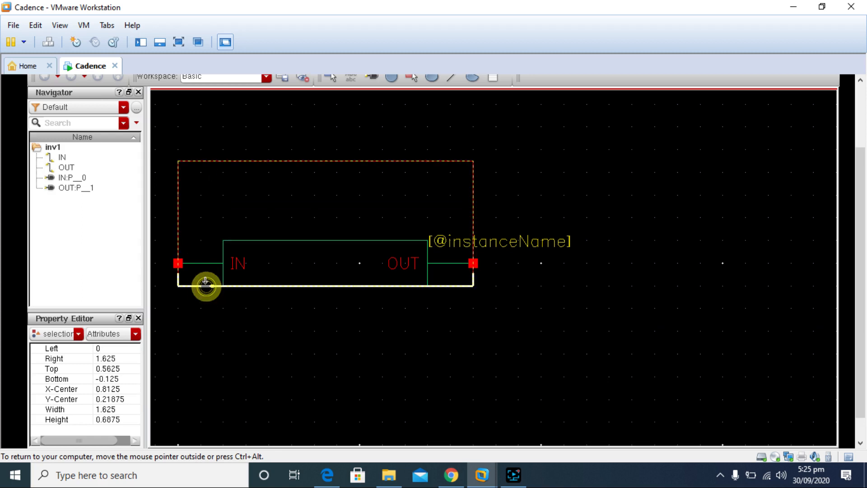
drag(202, 315, 194, 342)
Step: Delete the green body rectangle between the IN and OUT stubs of the symbol
click(298, 302)
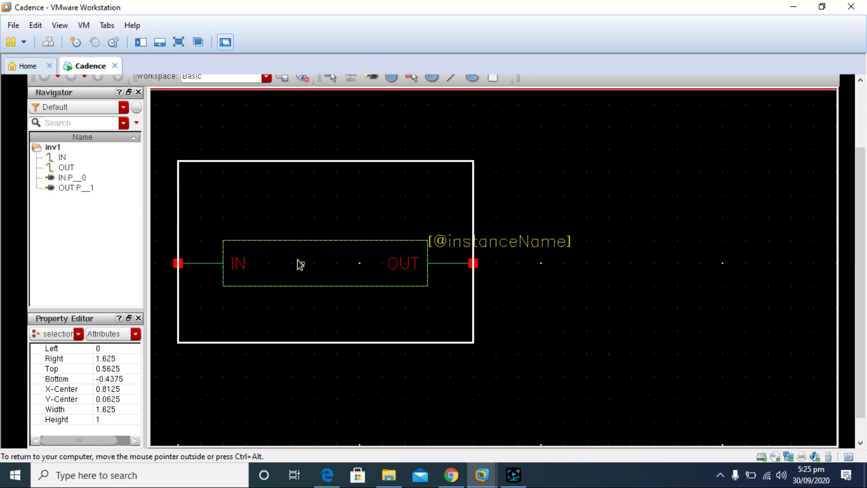
click(310, 241)
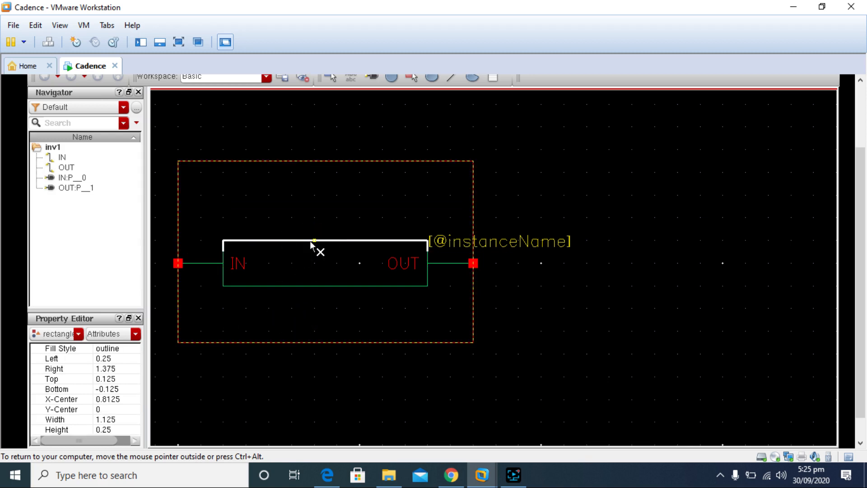
click(311, 243)
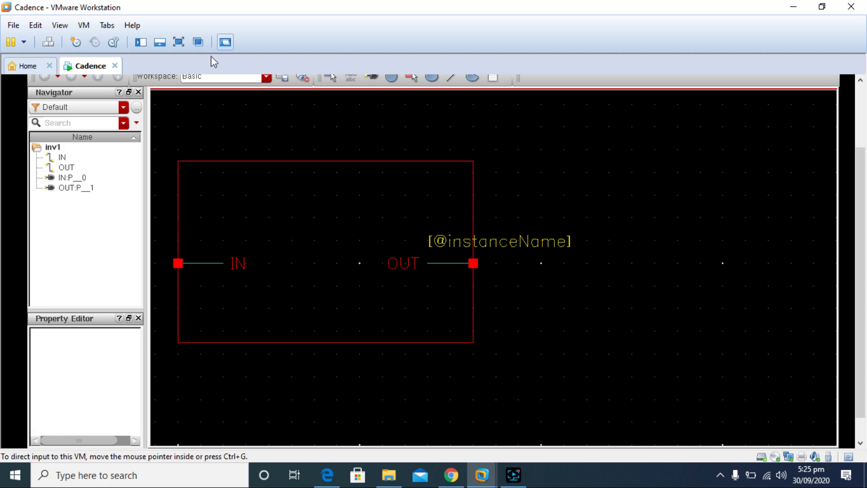
Step: Draw a closed triangle with lines inside the selection box, its vertical side at the IN label and its tip pointing towards OUT
drag(861, 174, 862, 99)
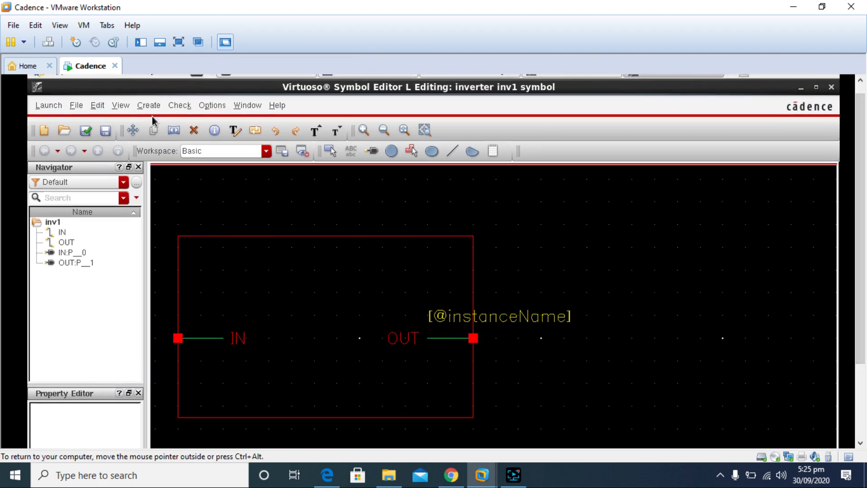
click(151, 106)
mouse_move(166, 125)
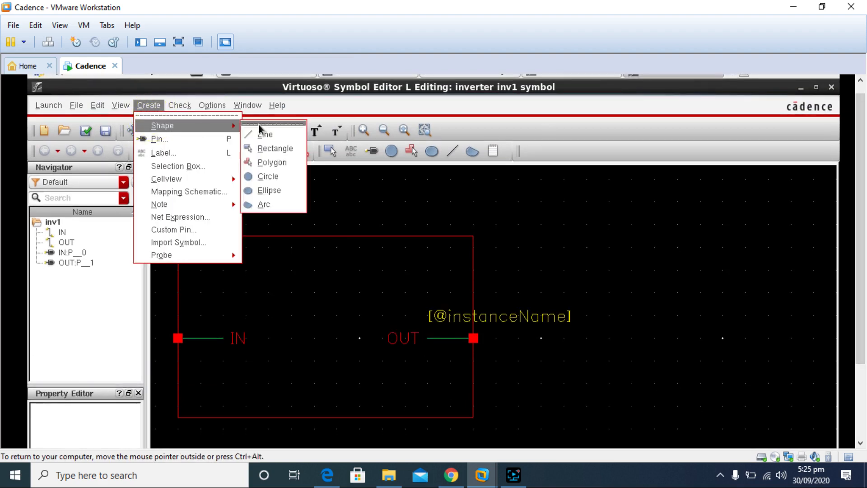
click(266, 135)
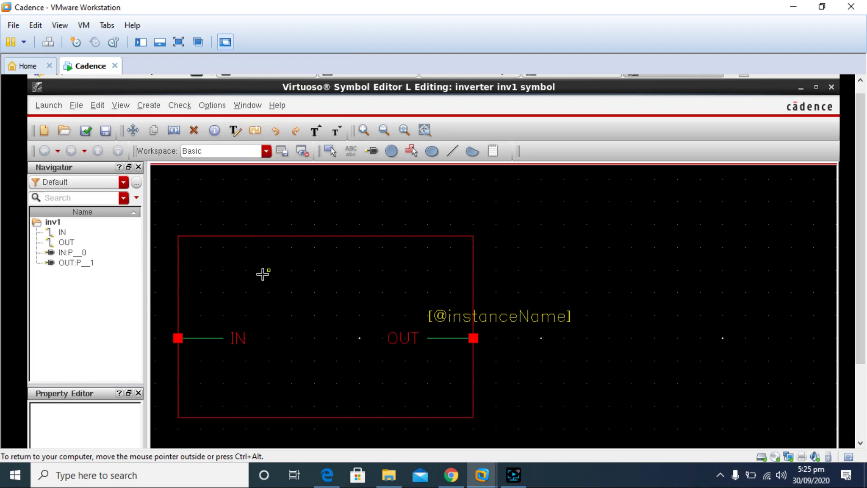
click(246, 295)
key(Escape)
click(247, 291)
click(246, 384)
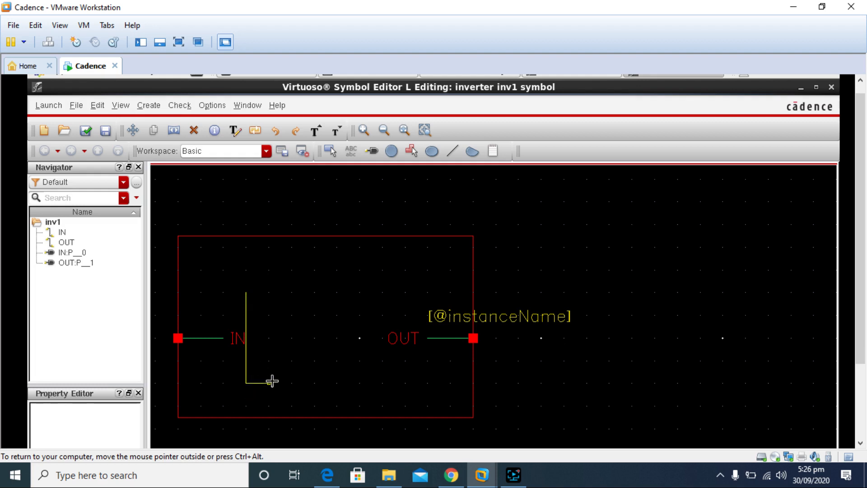
click(356, 337)
click(247, 290)
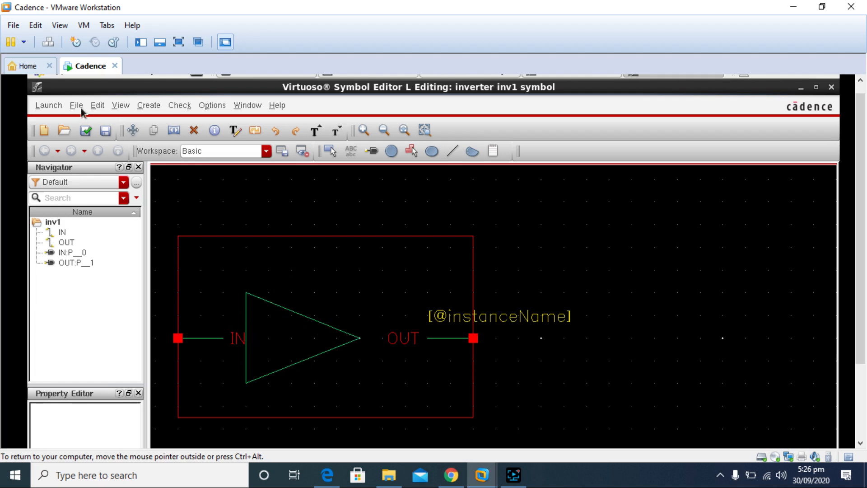
Step: Draw a small circle at the triangle's tip, centred at about X 1, Y 0.0625
click(150, 104)
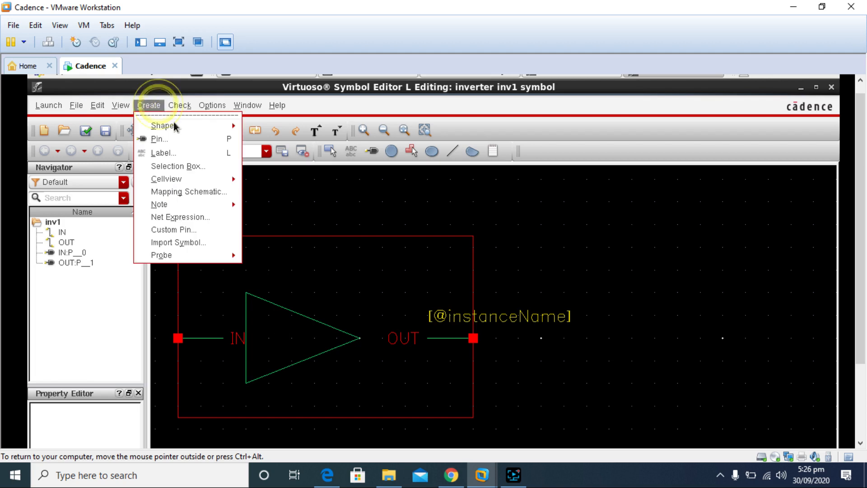
mouse_move(202, 125)
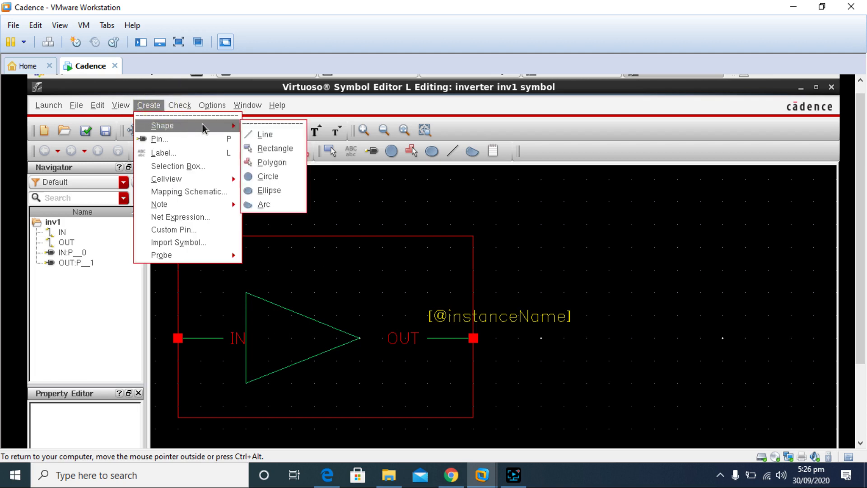
click(265, 178)
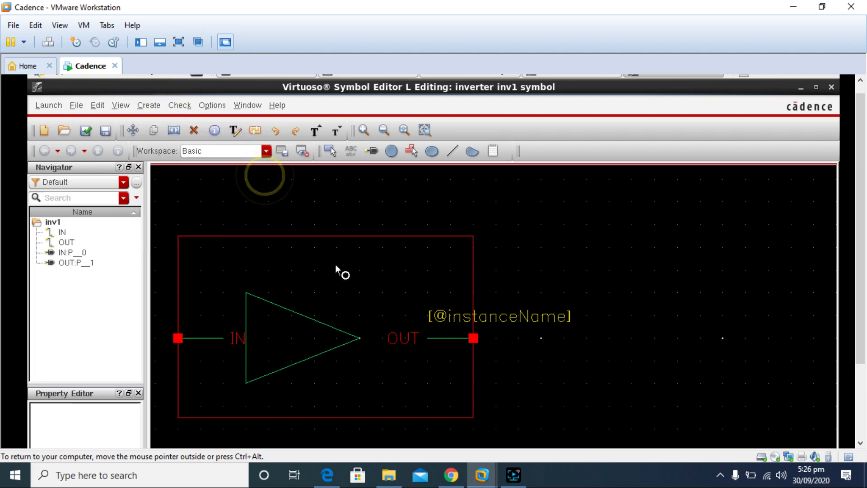
click(359, 326)
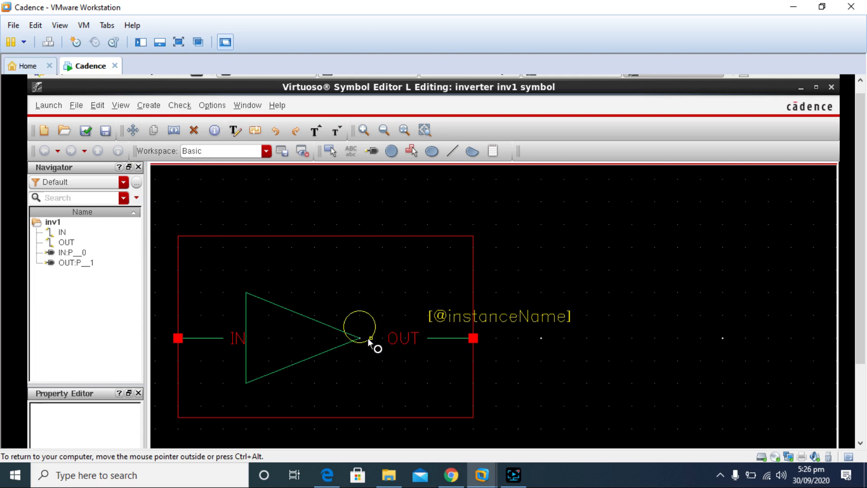
click(369, 339)
key(Escape)
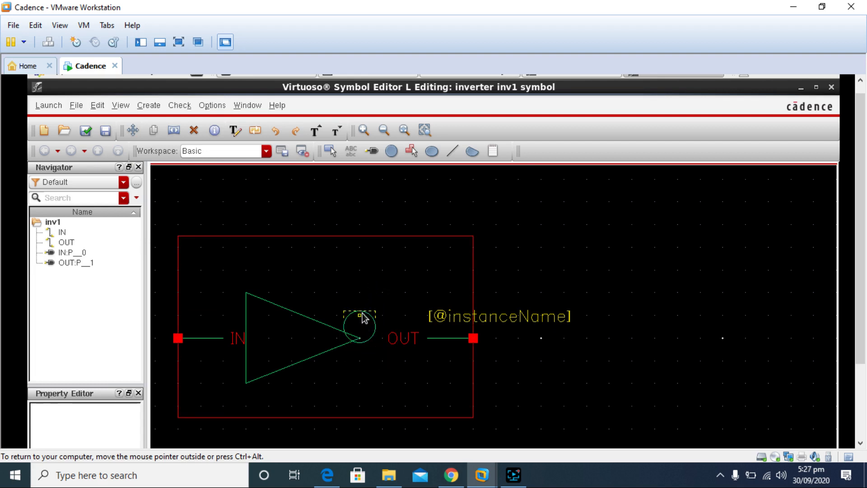
Step: Move the small circle onto the symbol's centre line beside the triangle's tip, centred at X 1.0625, Y 0
mouse_move(351, 305)
mouse_down()
mouse_move(381, 344)
mouse_move(345, 307)
mouse_up()
click(379, 354)
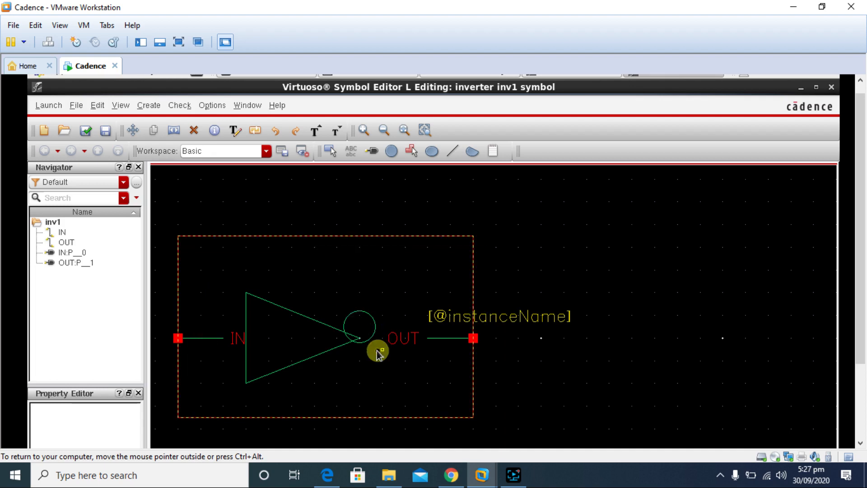
click(397, 284)
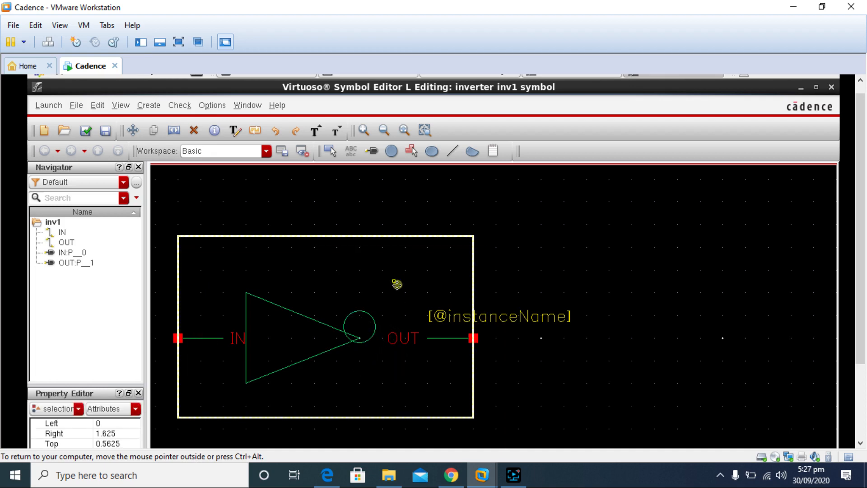
click(360, 312)
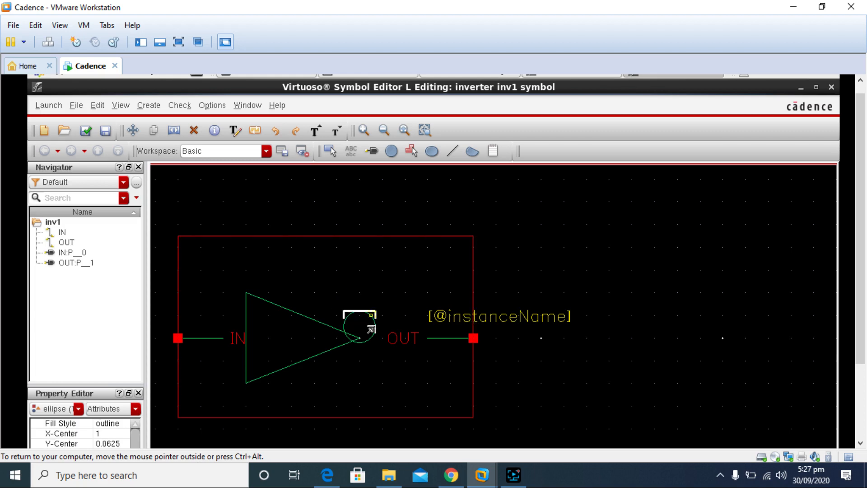
click(364, 326)
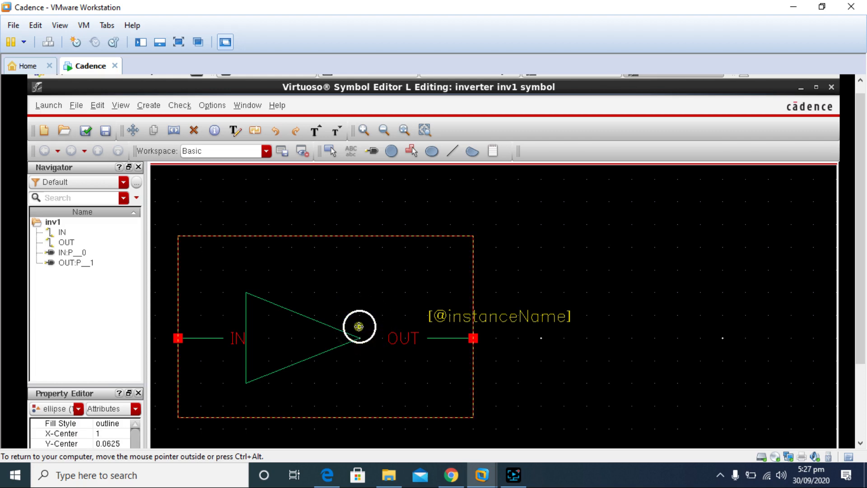
click(370, 338)
click(375, 338)
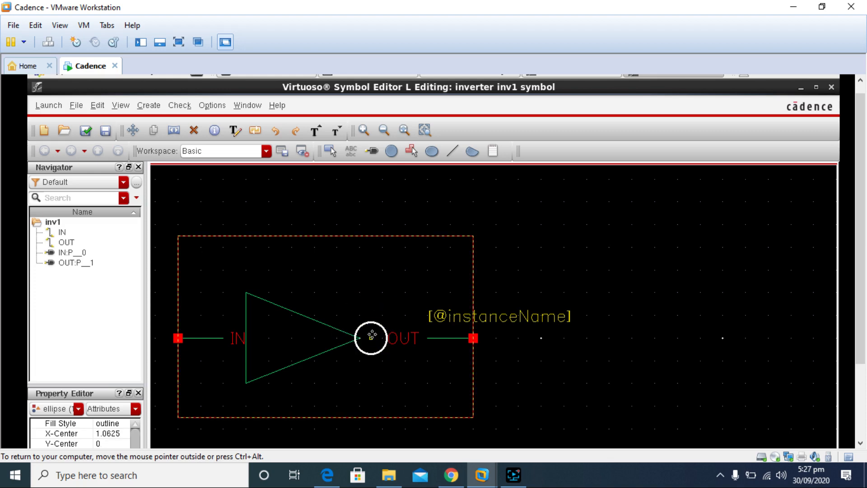
click(405, 291)
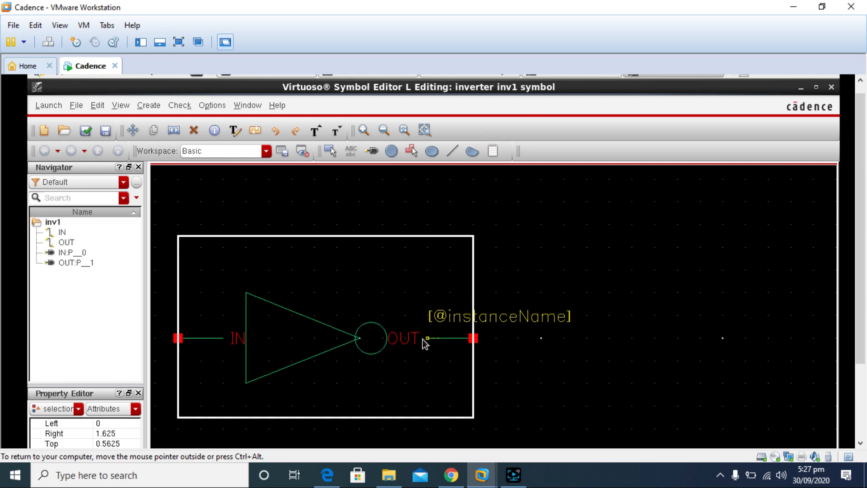
Step: Move the OUT label below the output stub and stretch the selection box's right edge to 1.75
drag(401, 341, 418, 368)
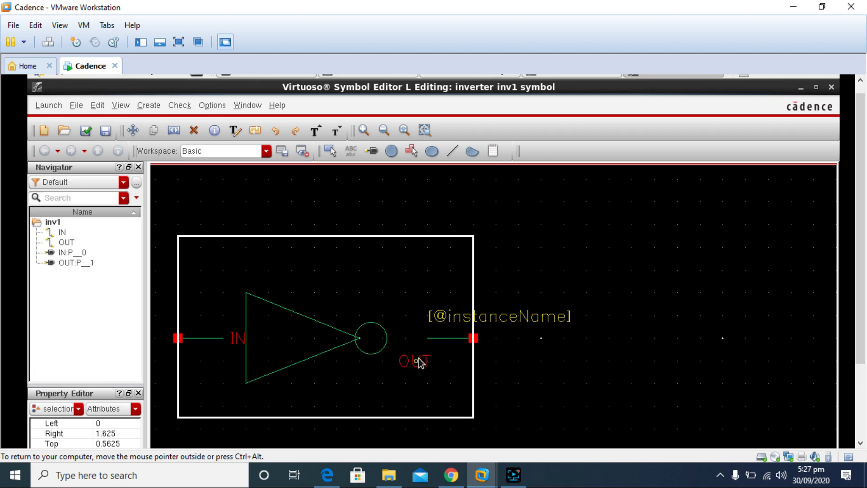
click(533, 351)
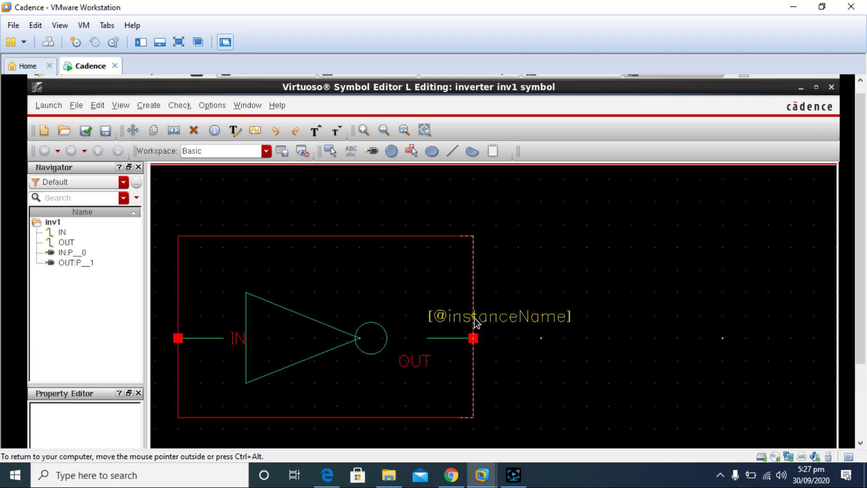
drag(472, 329, 440, 334)
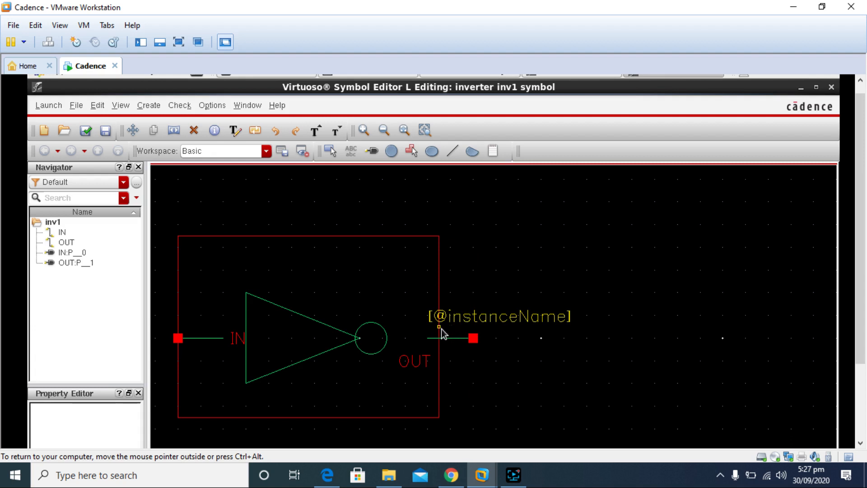
drag(436, 329, 497, 335)
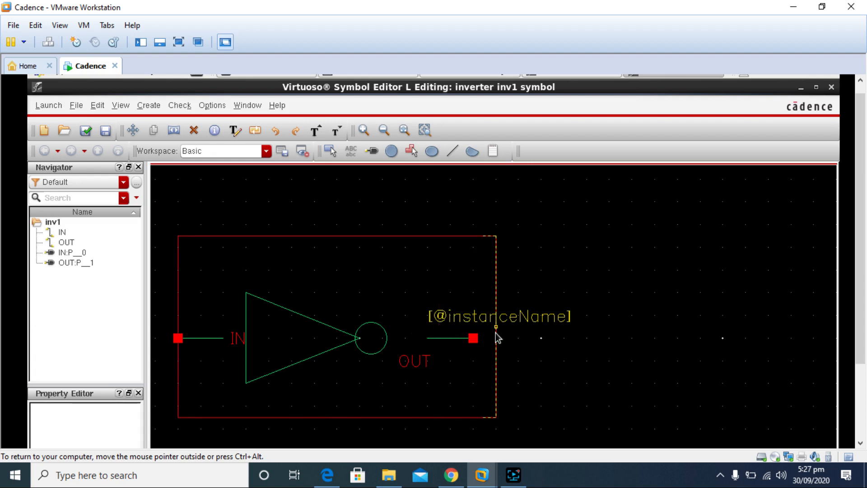
click(439, 296)
click(422, 329)
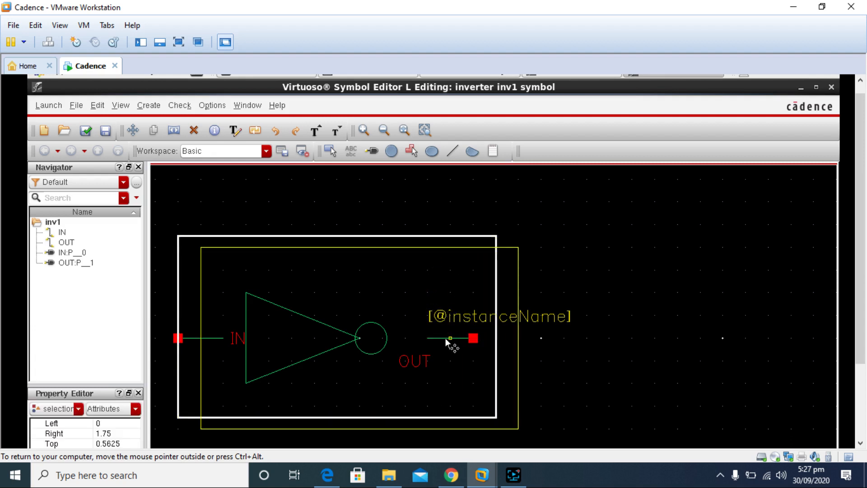
click(425, 309)
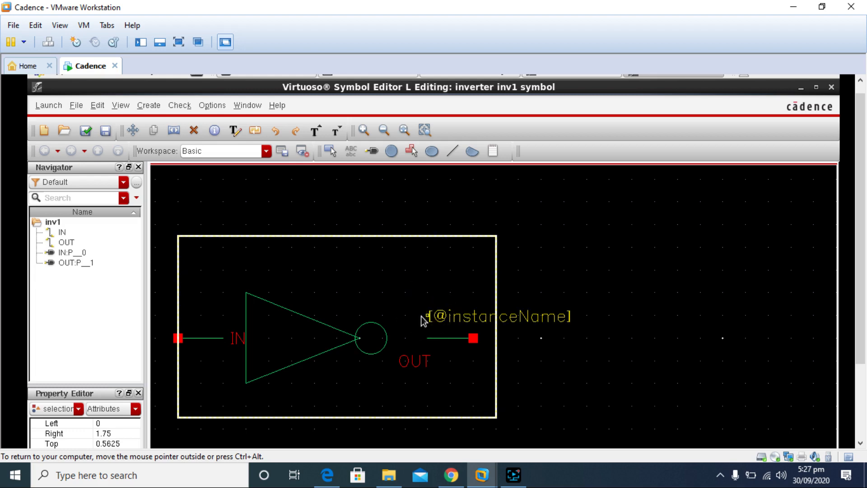
click(474, 319)
drag(475, 316, 383, 251)
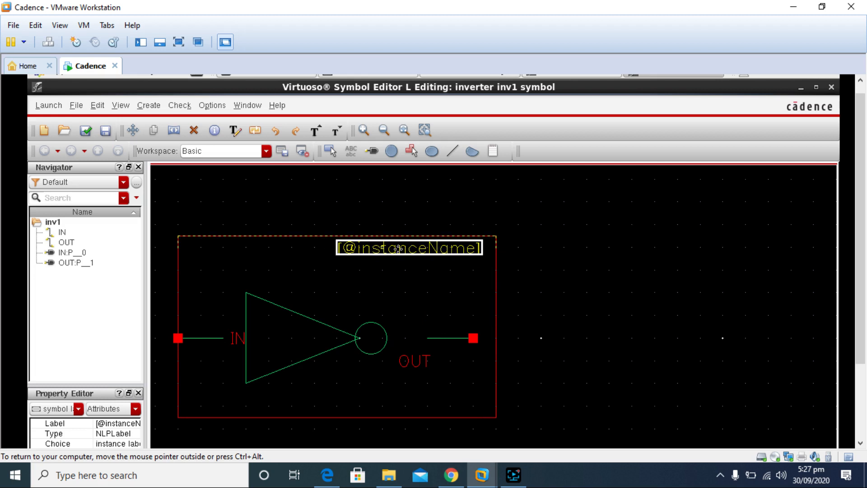
click(451, 248)
click(451, 249)
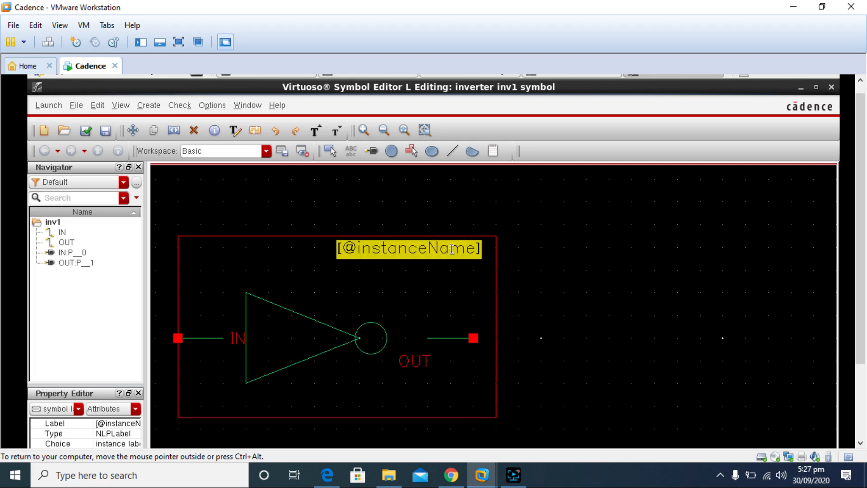
text(q)
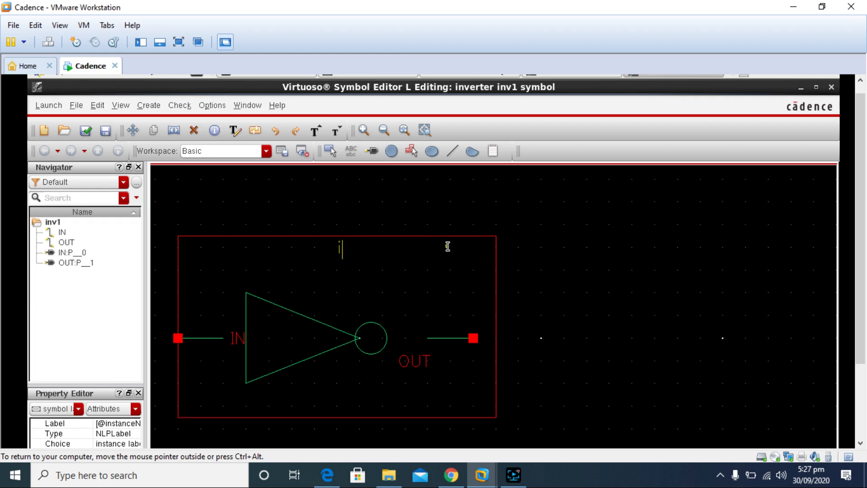
text(nverter)
click(415, 303)
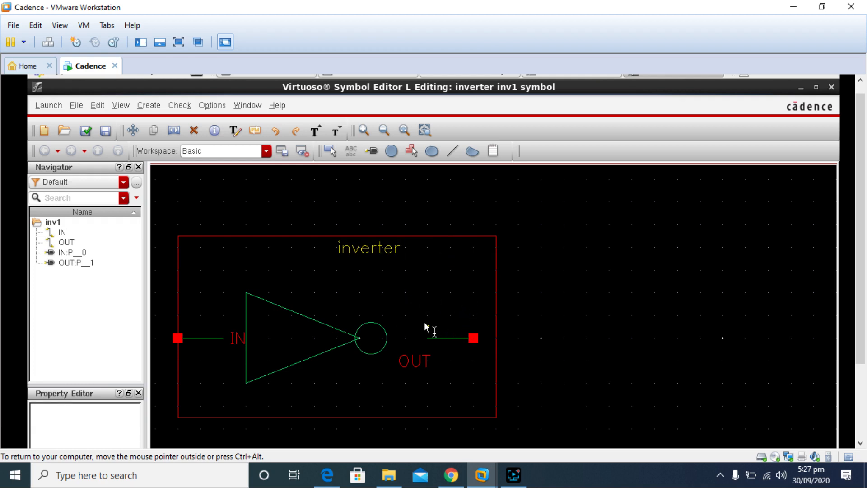
drag(415, 318, 481, 349)
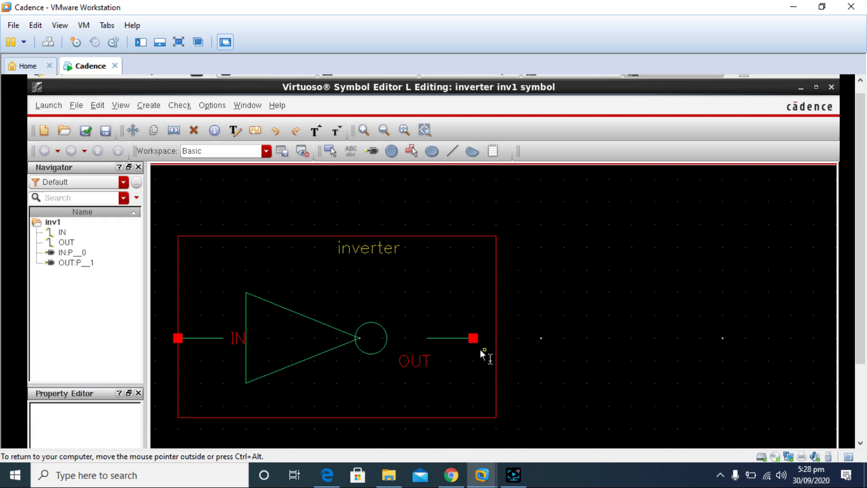
click(425, 315)
mouse_move(420, 316)
mouse_down()
mouse_move(477, 360)
mouse_move(415, 316)
mouse_up()
click(534, 317)
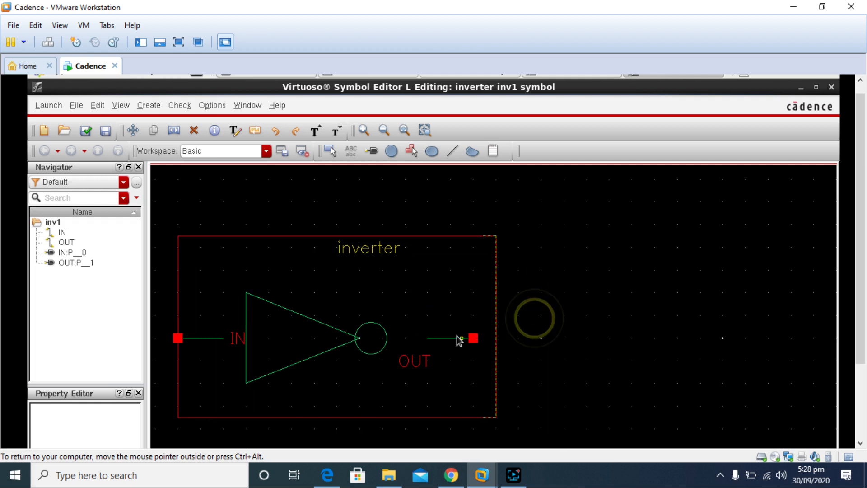
click(446, 338)
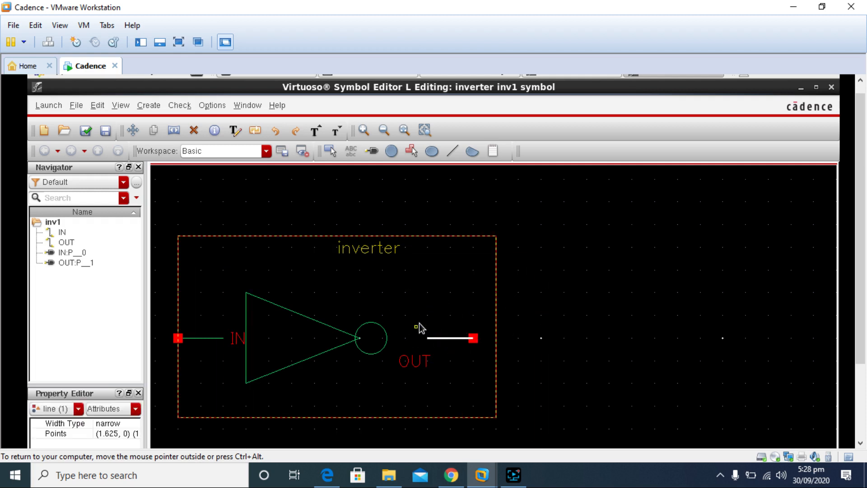
click(568, 301)
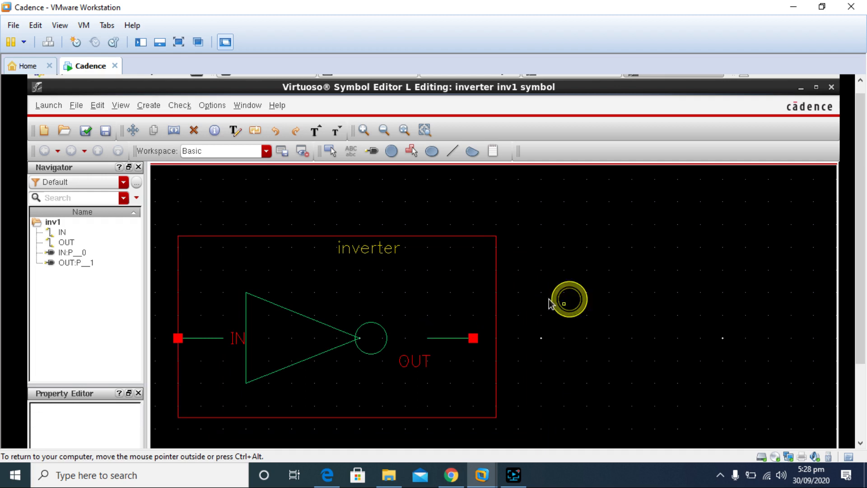
mouse_move(420, 314)
mouse_down()
mouse_move(480, 346)
mouse_move(418, 317)
mouse_up()
click(556, 319)
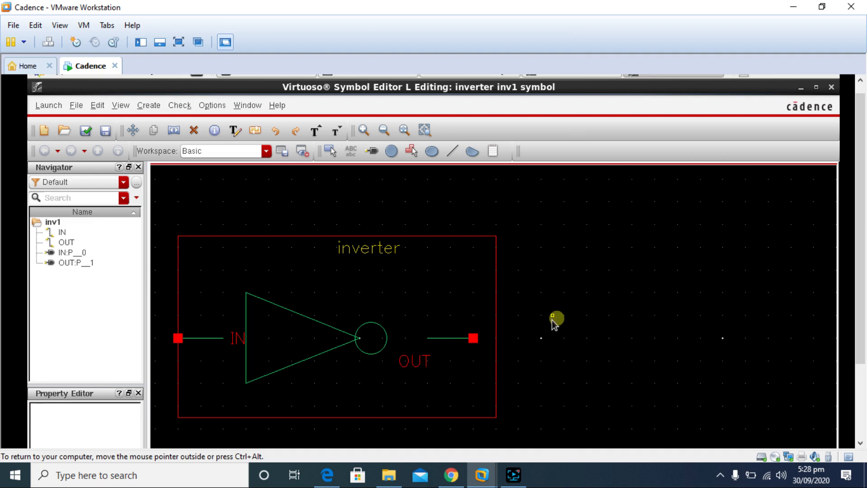
Step: Shorten the output stub line at its pin end and move it against the circle's outer side
click(456, 338)
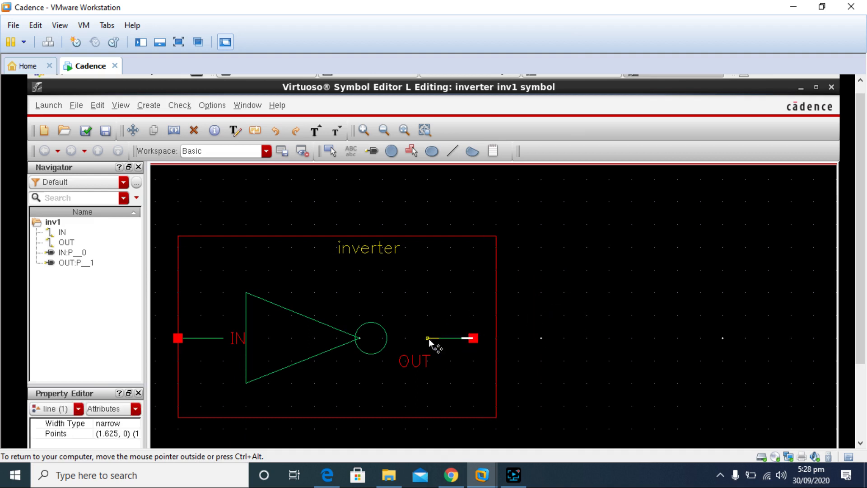
drag(438, 338, 447, 339)
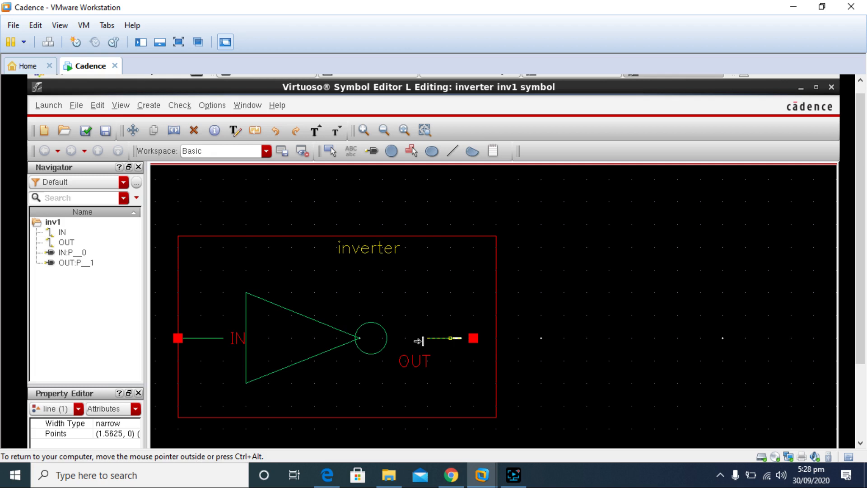
click(426, 311)
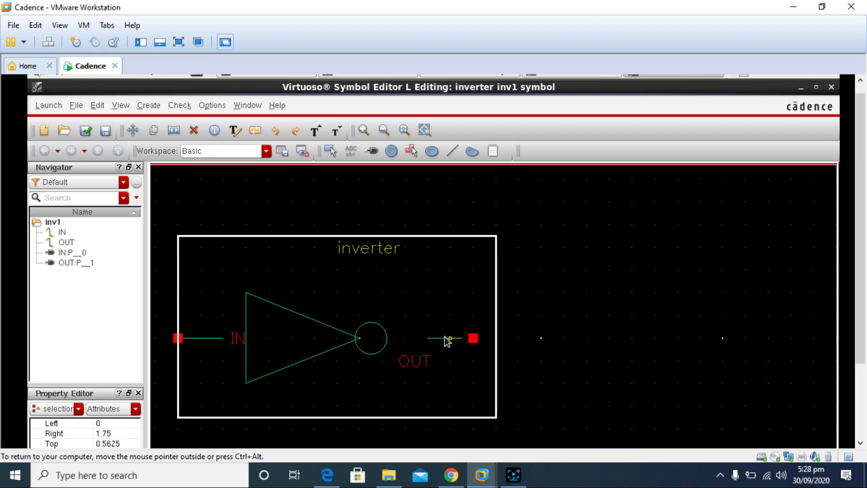
click(446, 338)
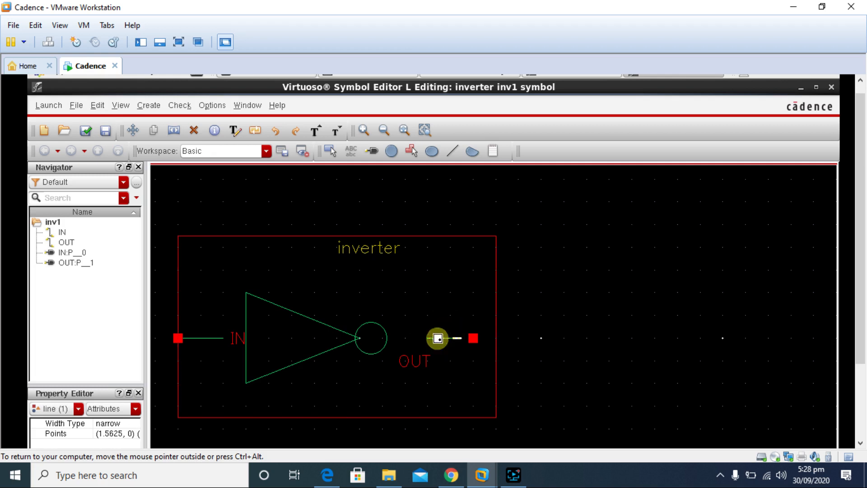
drag(437, 338, 397, 338)
click(432, 316)
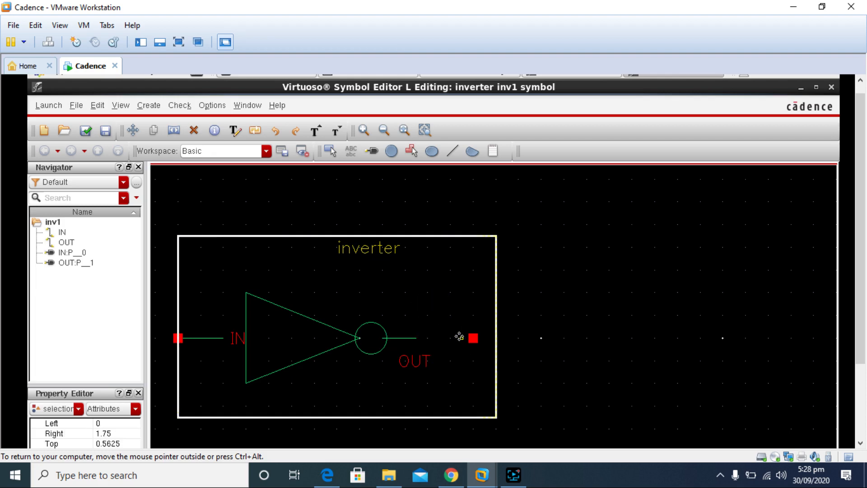
Step: Move the OUT pin onto the free end of the output stub line
click(473, 339)
drag(473, 339, 416, 338)
click(547, 337)
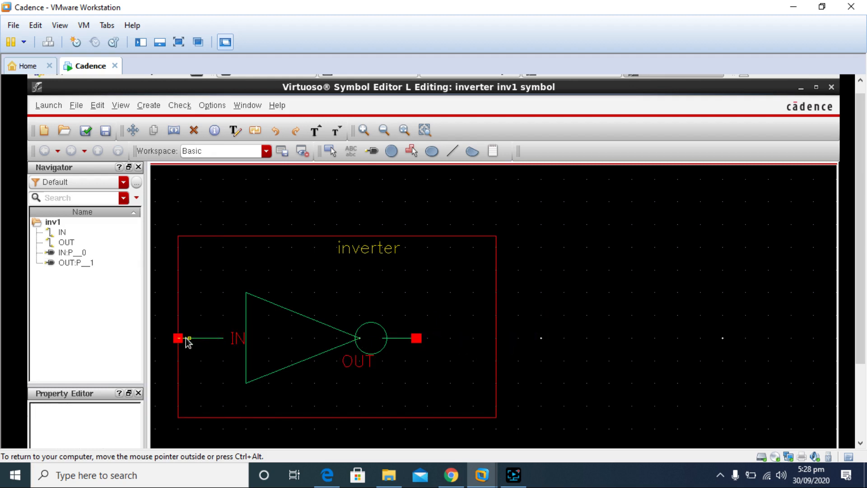
Step: Move the input stub line against the triangle's vertical side and place the IN pin on the stub's free end
click(202, 338)
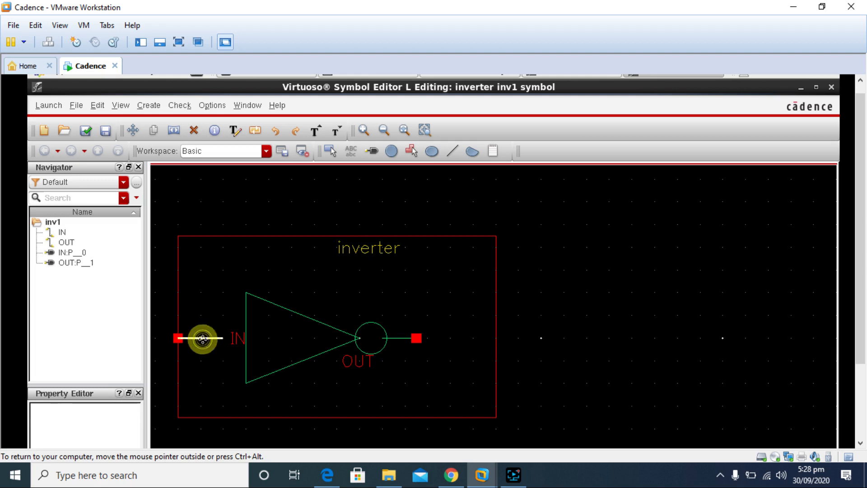
drag(201, 337, 237, 340)
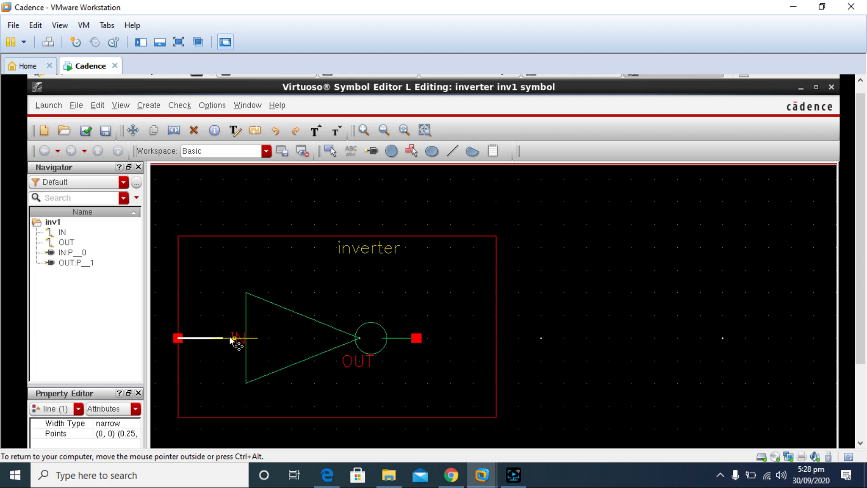
click(227, 338)
click(230, 357)
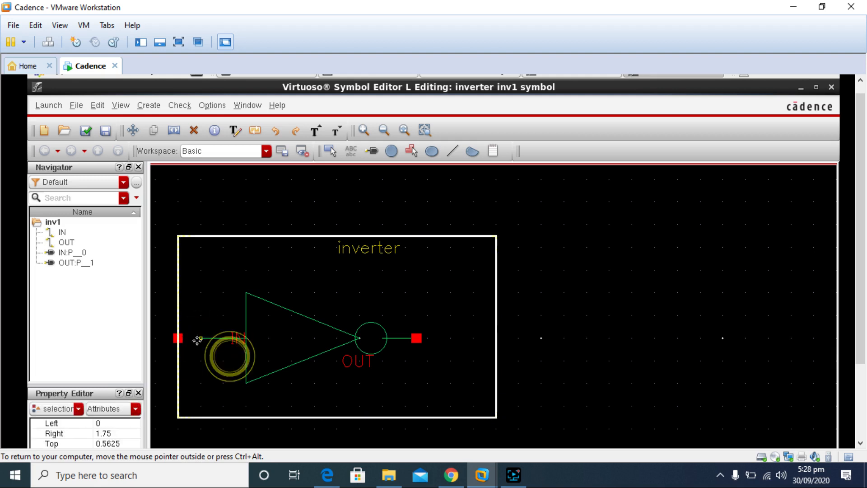
click(178, 338)
drag(178, 338, 197, 338)
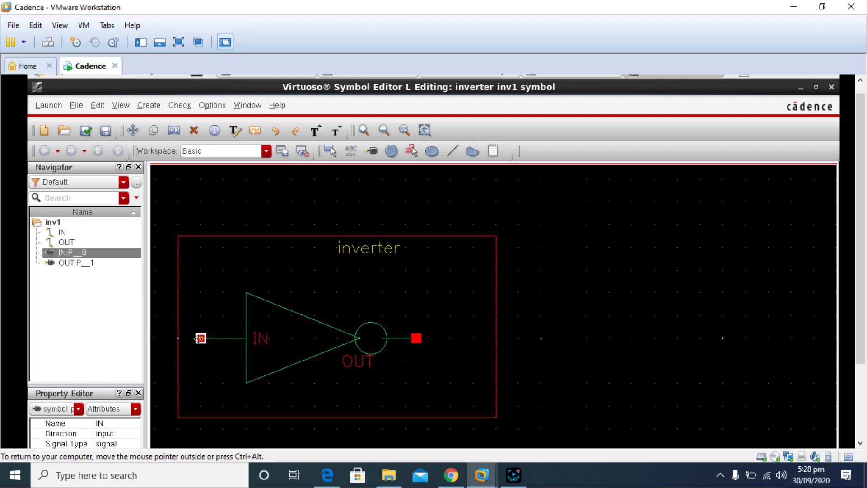
click(212, 362)
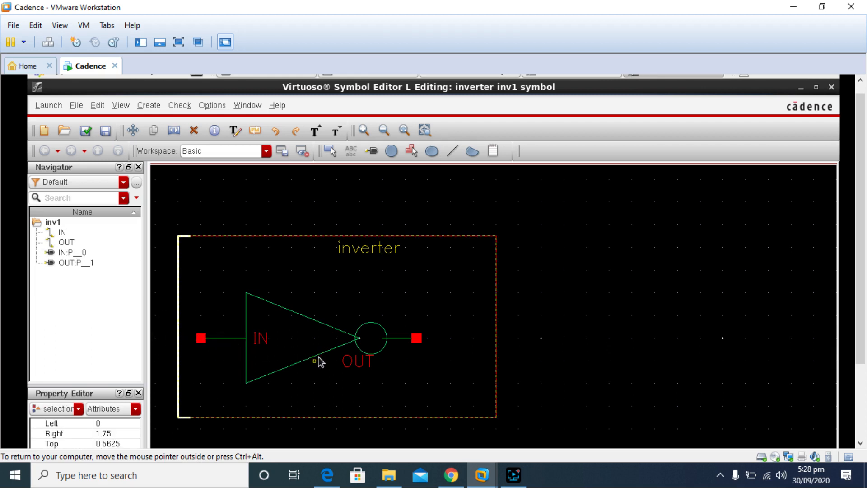
Step: Move the OUT label inside the triangle, on the centre line near its tip
click(358, 361)
drag(358, 359, 323, 338)
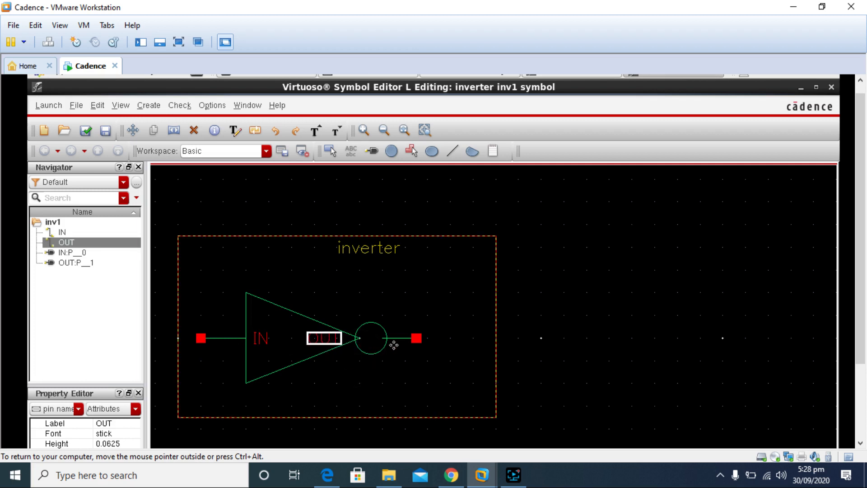
click(426, 291)
Step: Narrow the red selection box so that its vertical sides run through the IN and OUT pins
drag(497, 305, 416, 318)
drag(177, 315, 202, 322)
click(169, 317)
click(177, 316)
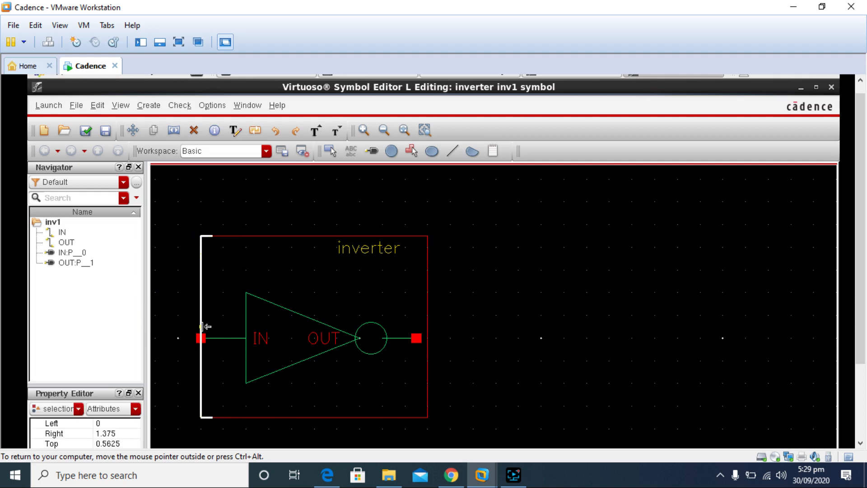
click(542, 315)
click(427, 291)
drag(423, 291, 414, 290)
click(483, 292)
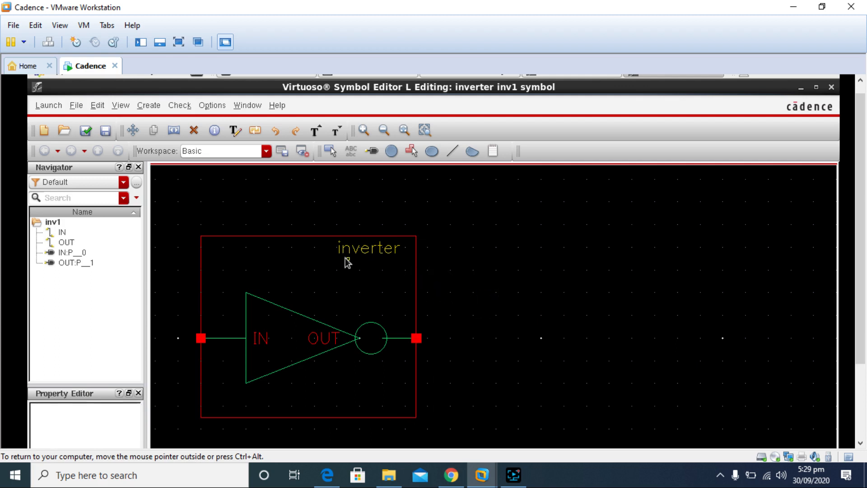
Step: Lower the top side of the red selection box to the triangle's upper corner
click(311, 236)
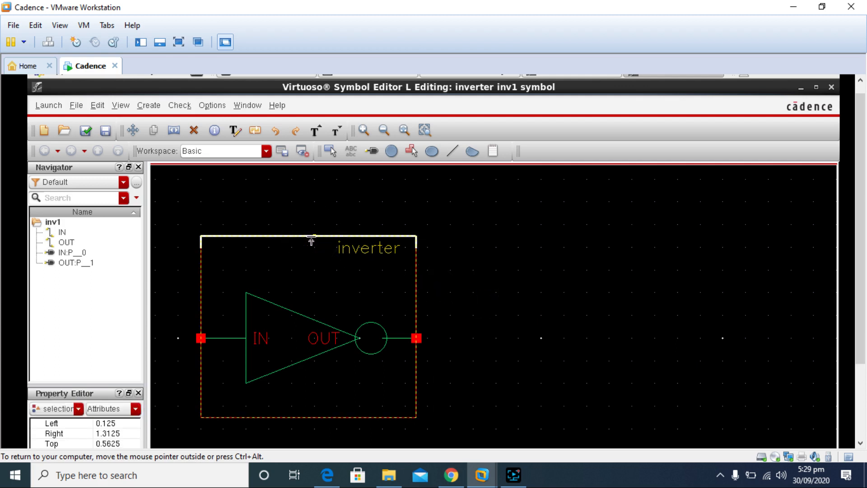
drag(310, 236, 304, 291)
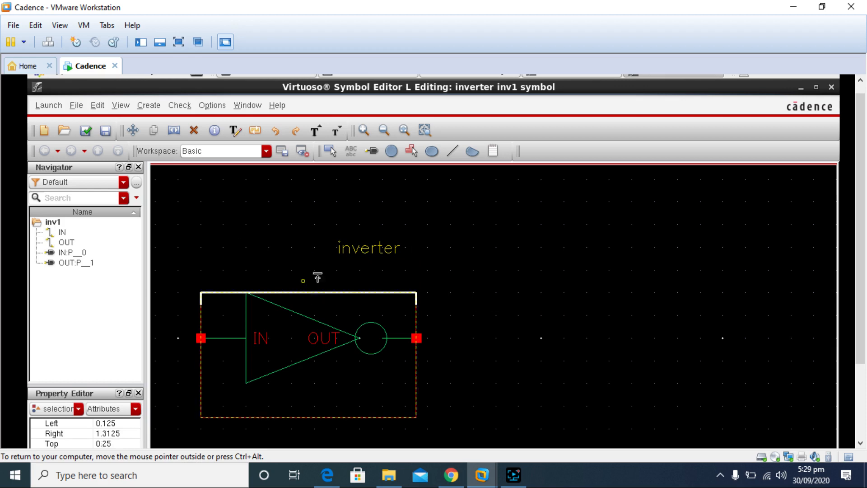
click(463, 248)
Step: Move the inverter label down inside the selection box, just above the output circle
click(372, 248)
drag(372, 248, 373, 312)
click(373, 312)
click(581, 343)
Step: Raise the bottom side of the red selection box to the triangle's lower corner
click(270, 418)
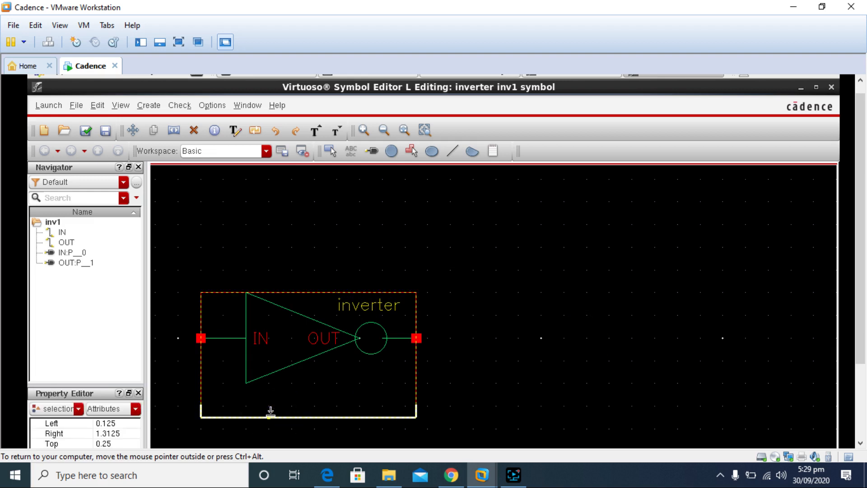
drag(270, 419, 270, 384)
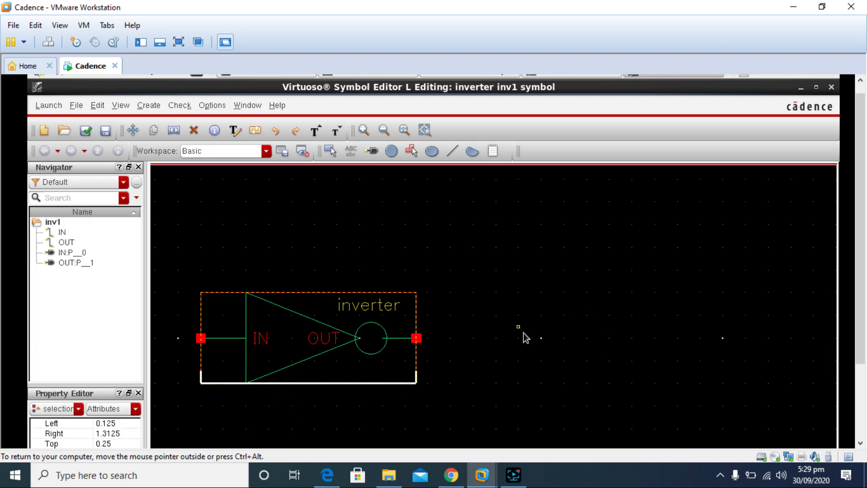
click(524, 335)
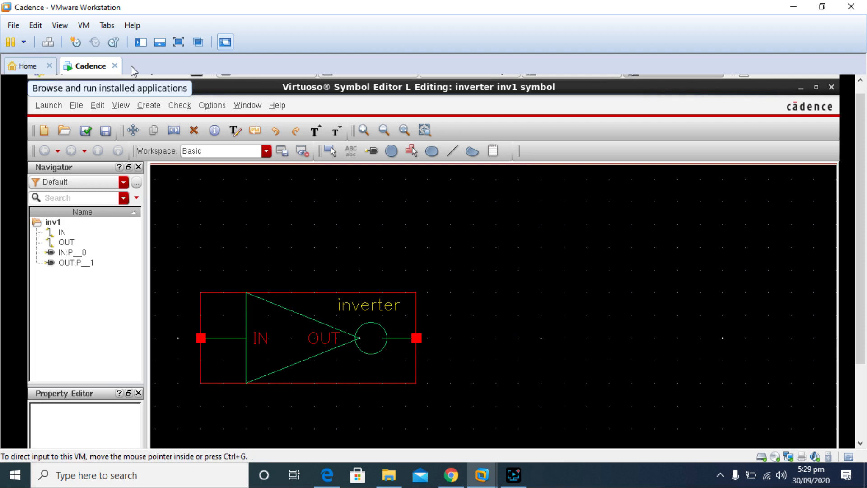
Step: Check and save the inv1 symbol and the inv1 schematic
drag(861, 156, 860, 146)
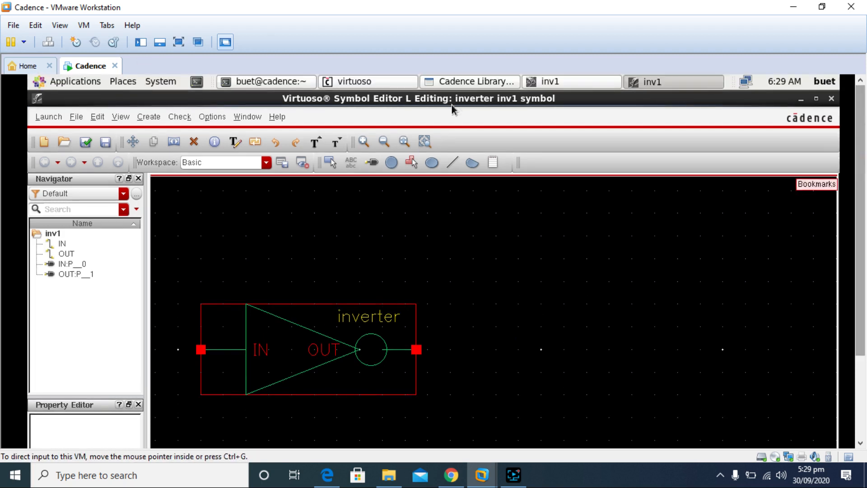
click(87, 142)
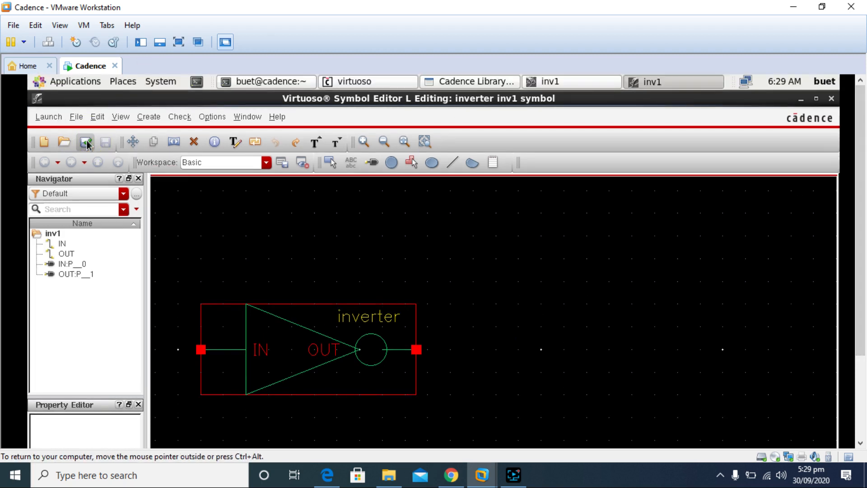
click(565, 83)
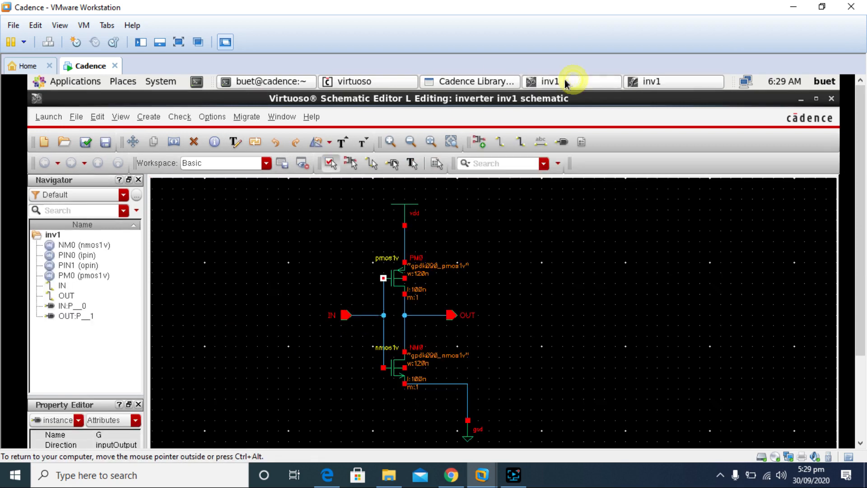
click(86, 143)
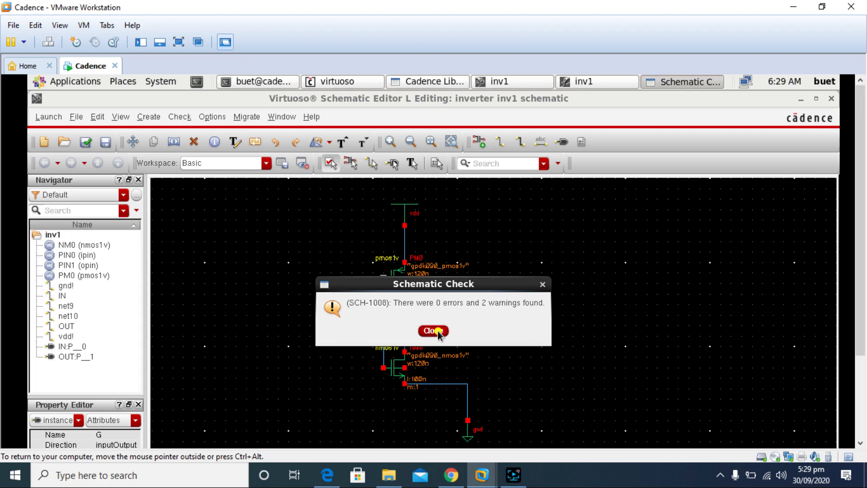
Step: Review the schematic check warnings in Find Marker and bring the schematic back to the front
click(434, 330)
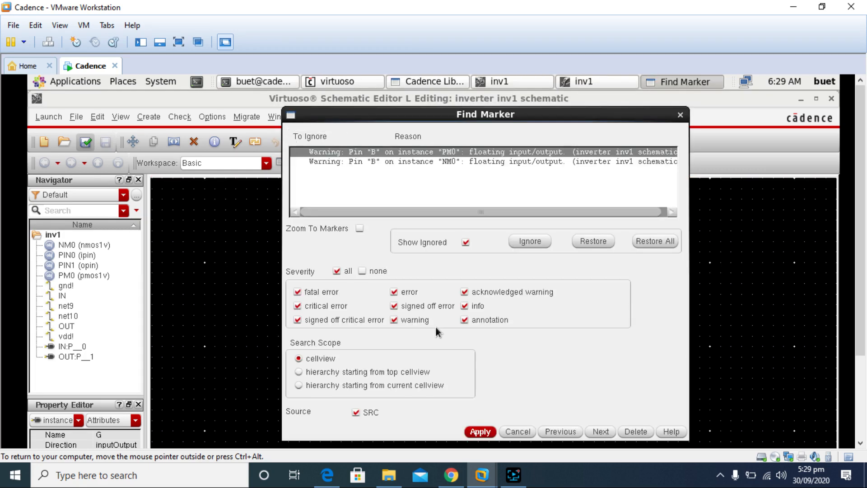
drag(413, 112, 267, 119)
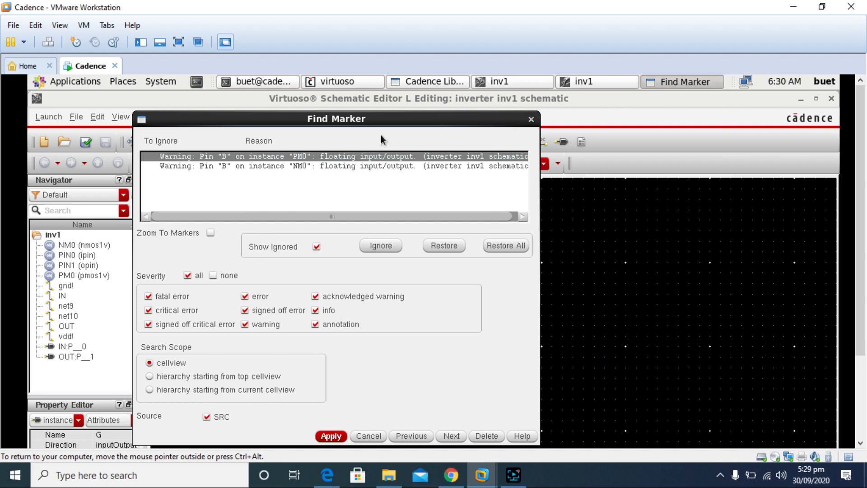
mouse_move(379, 119)
mouse_down()
mouse_move(506, 206)
mouse_move(550, 301)
mouse_move(555, 359)
mouse_move(586, 358)
mouse_move(594, 333)
mouse_move(707, 252)
mouse_move(404, 133)
mouse_move(429, 141)
mouse_up()
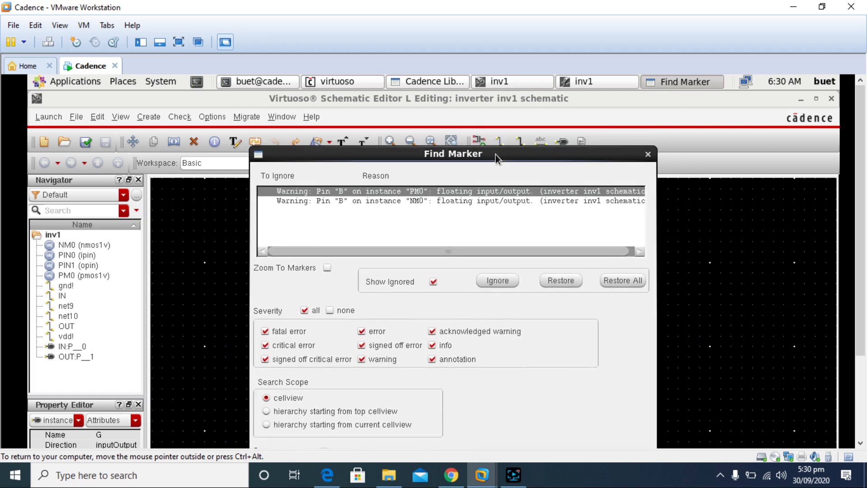
click(653, 141)
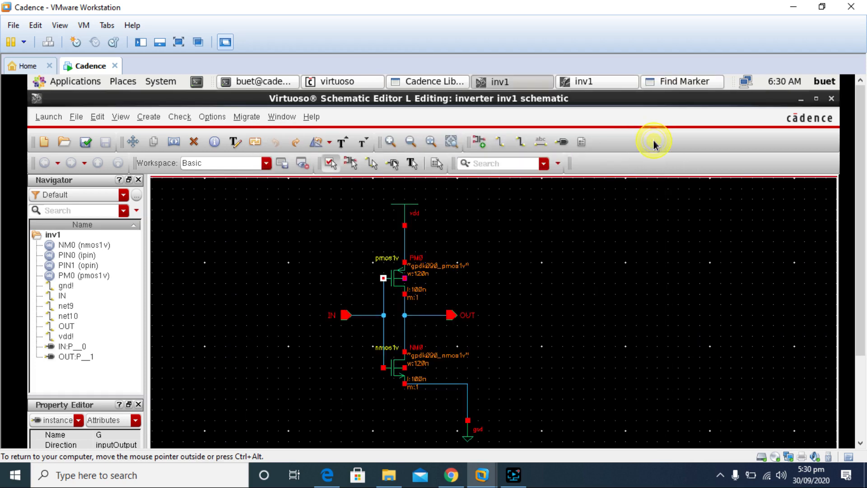
Step: Wire the body pin of PM0 to its source and the body pin of NM0 to its source
click(405, 278)
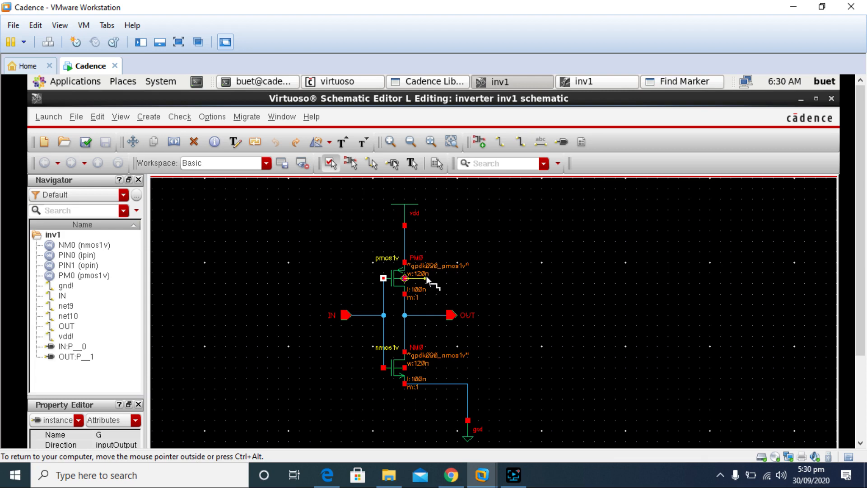
click(404, 262)
click(404, 367)
click(404, 382)
Step: Check and save the rewired schematic, end wiring, and inspect the Find Marker list before closing it
click(84, 141)
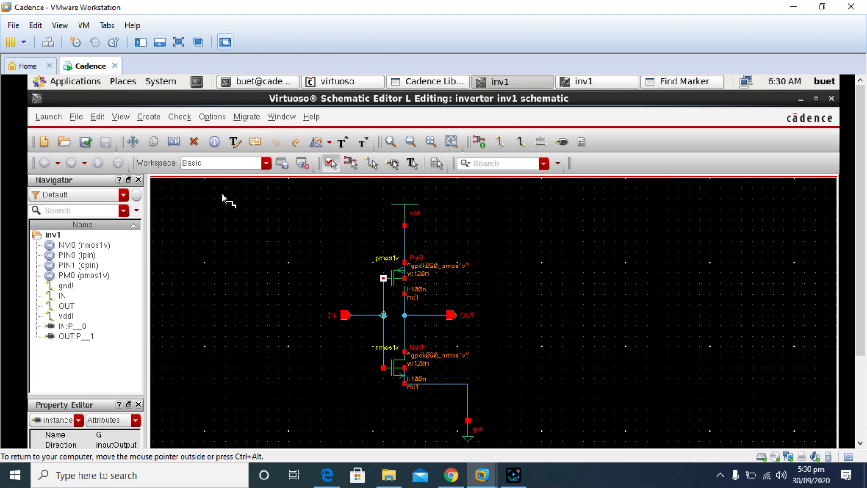
click(223, 225)
key(Escape)
click(679, 82)
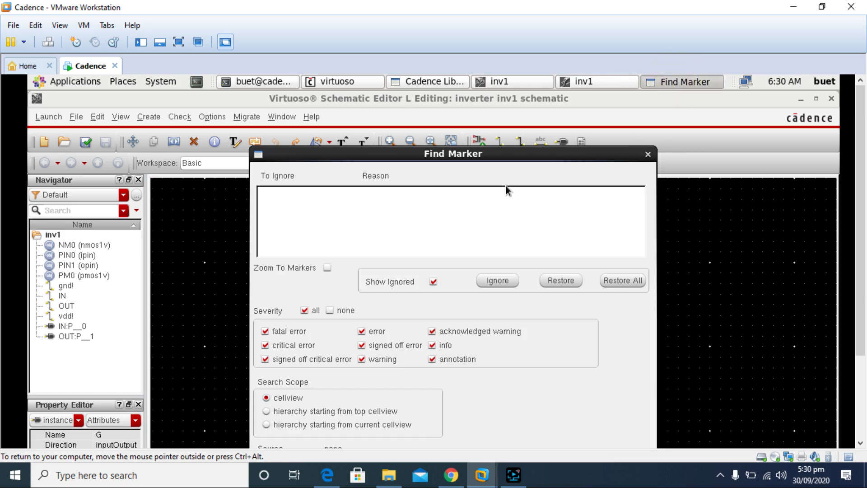
click(648, 155)
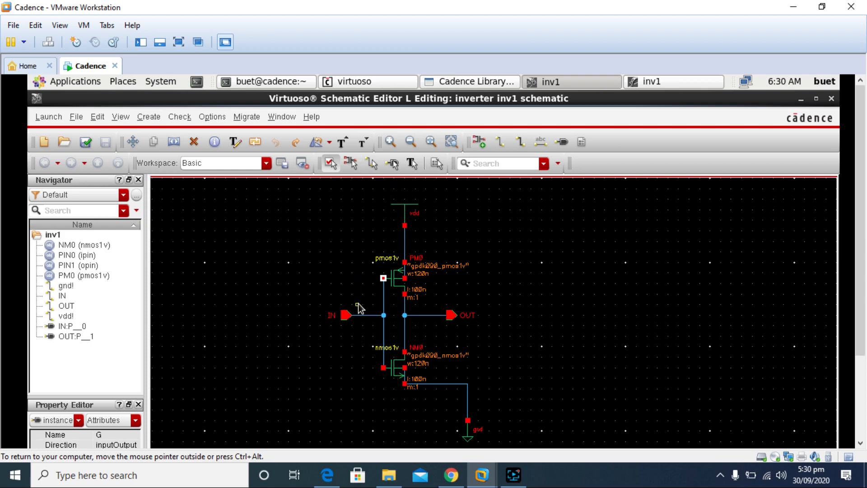
Step: Delete the wire between the IN pin and the common gate line, and check and save the schematic
click(366, 315)
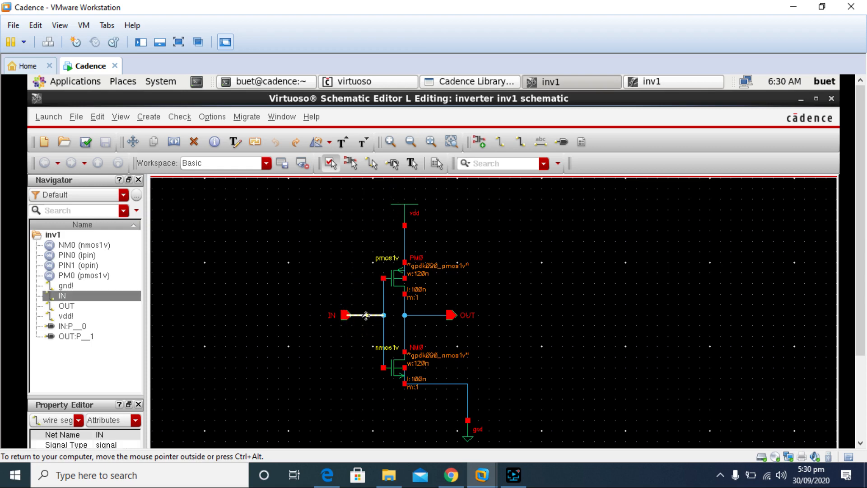
key(Delete)
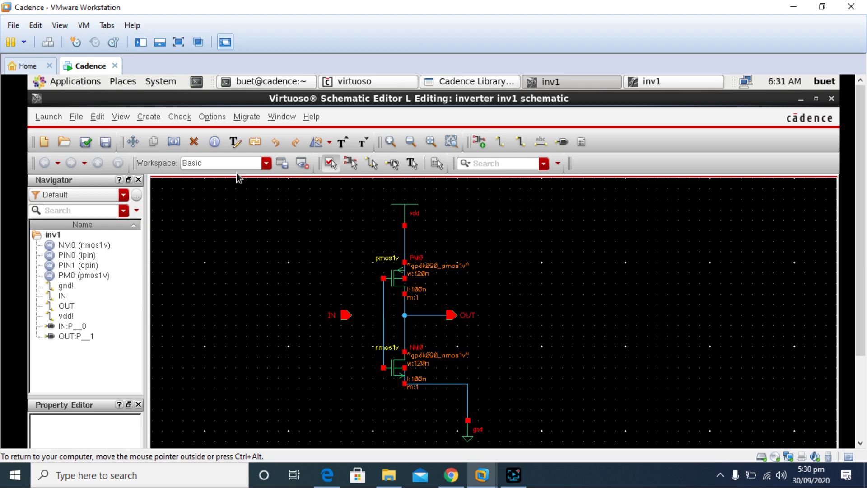
click(84, 142)
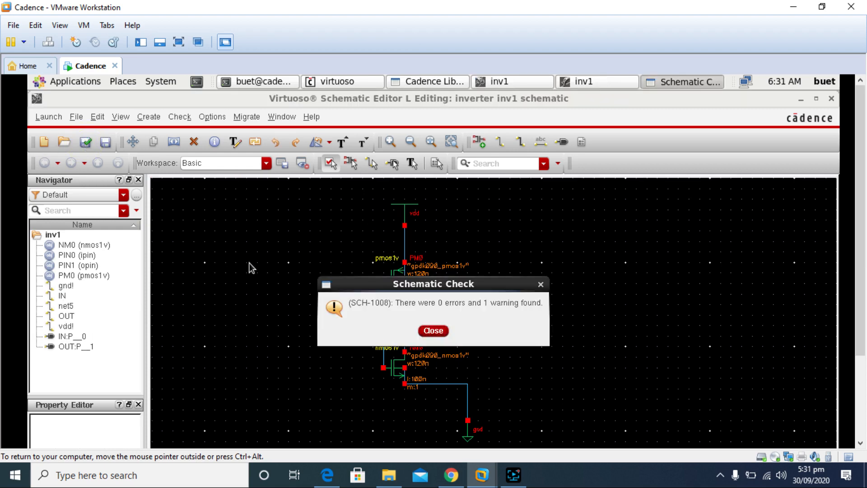
Step: Examine the warning for the disconnected IN pin in Find Marker, apply the marker search and close the dialog
click(433, 331)
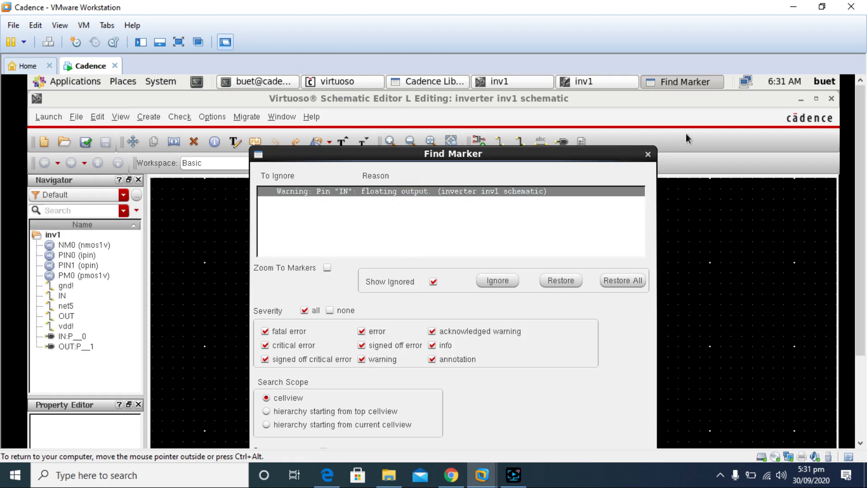
drag(860, 147, 860, 198)
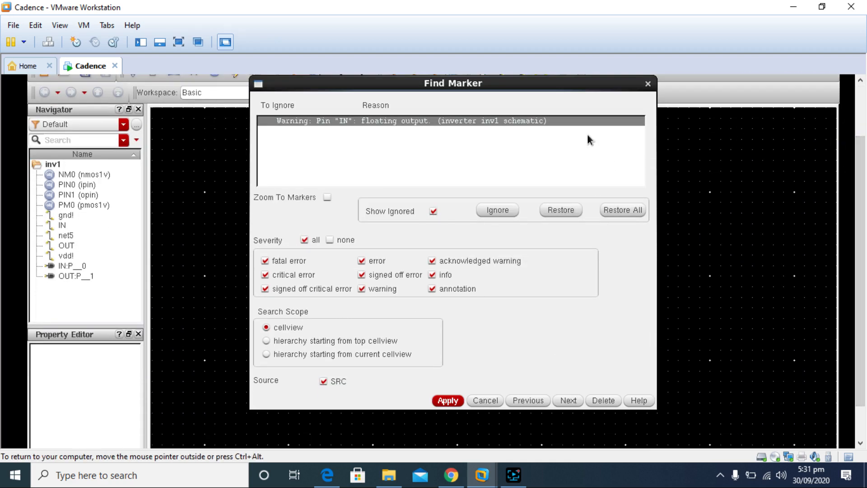
click(447, 401)
click(447, 401)
click(488, 403)
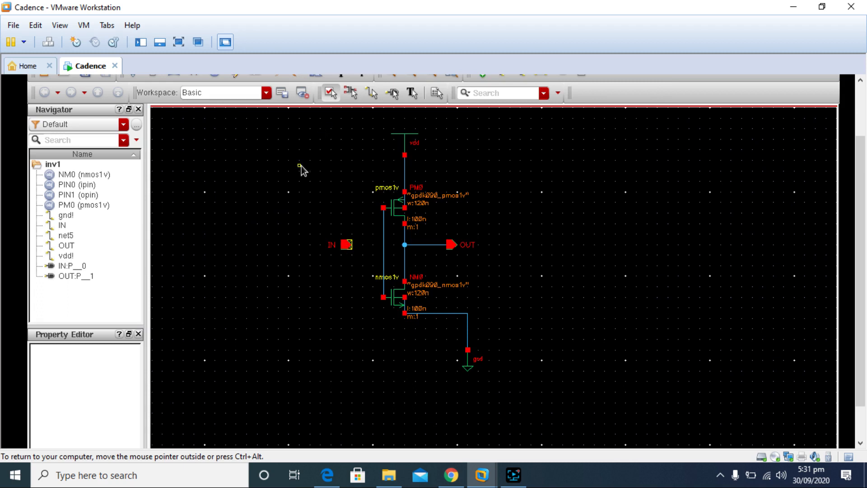
Step: Draw a wire from the IN pin to the common gate line of the two transistors
scroll(301, 167, up, 2)
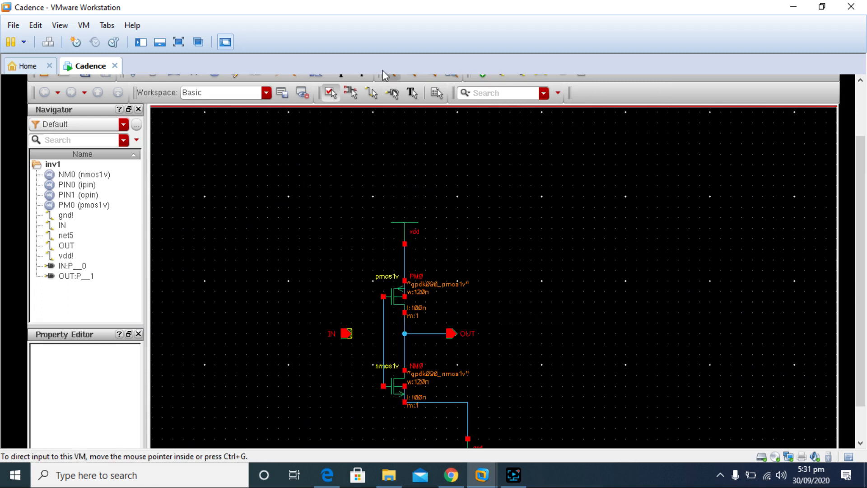
drag(862, 183, 863, 152)
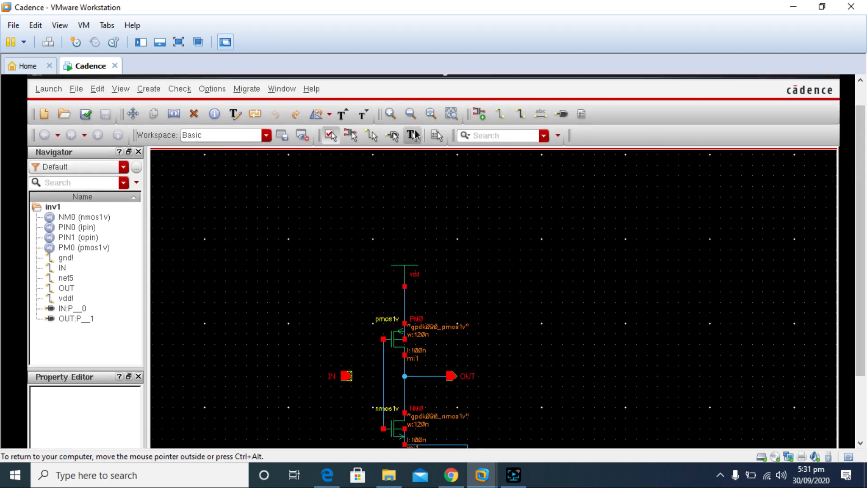
click(381, 113)
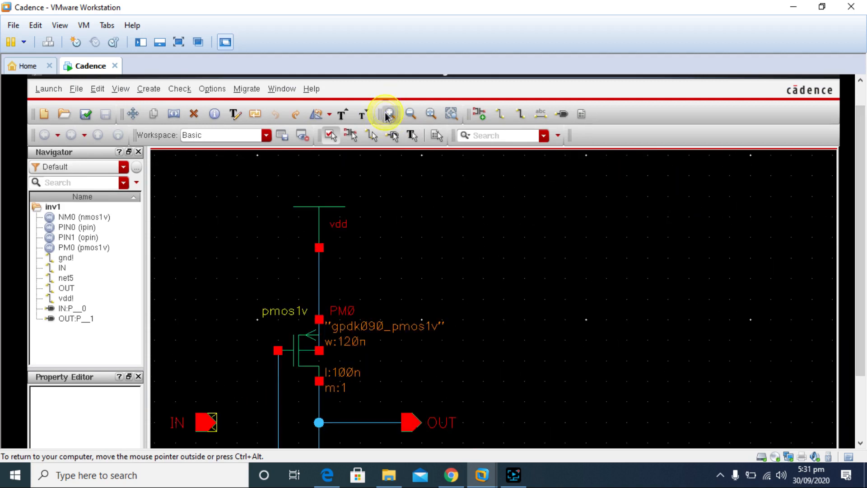
drag(862, 119, 862, 180)
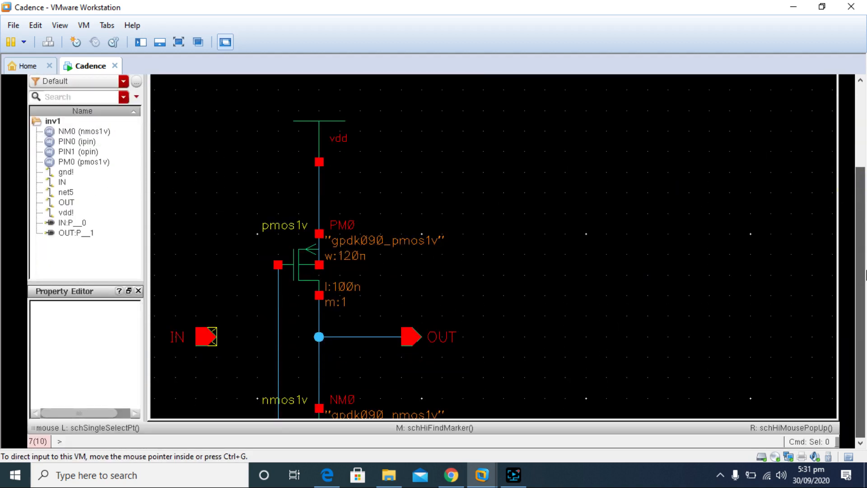
click(209, 339)
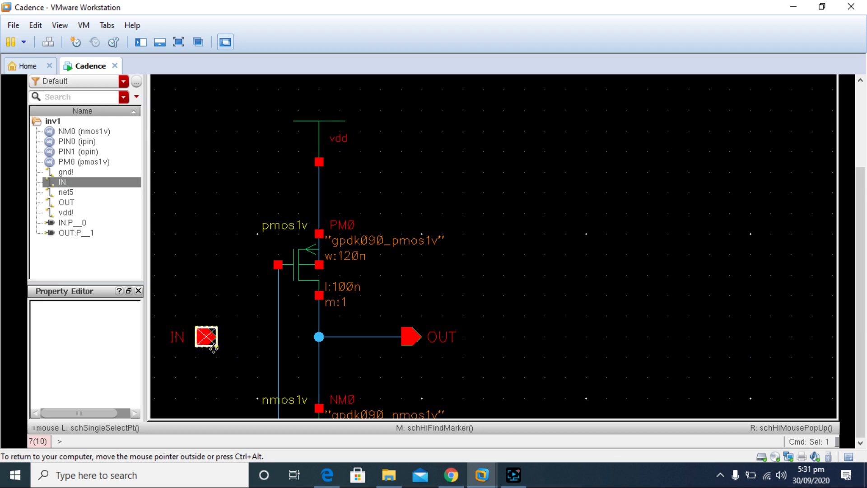
click(243, 308)
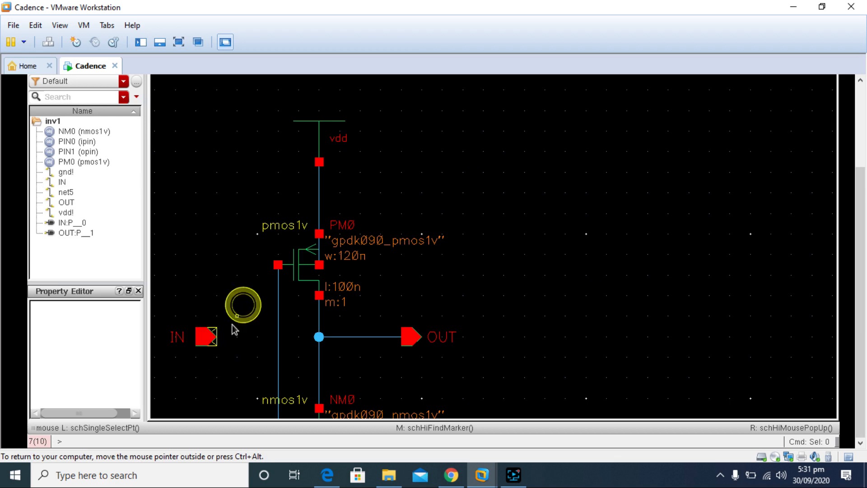
key(w)
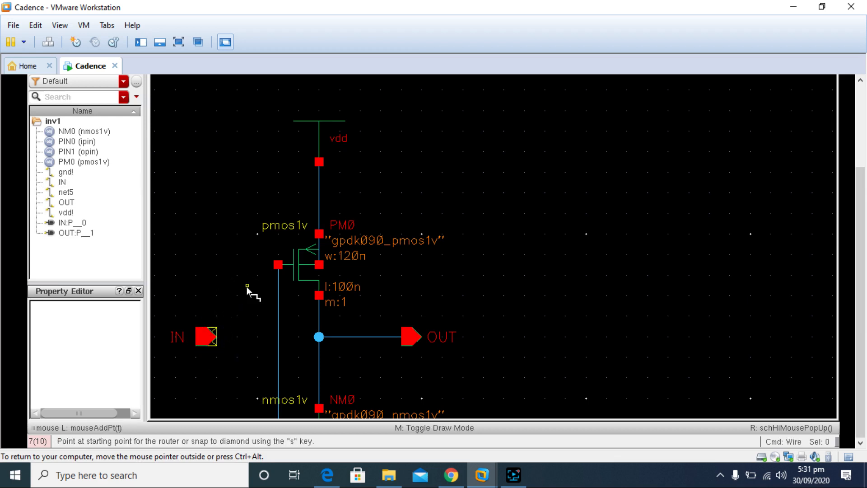
click(207, 337)
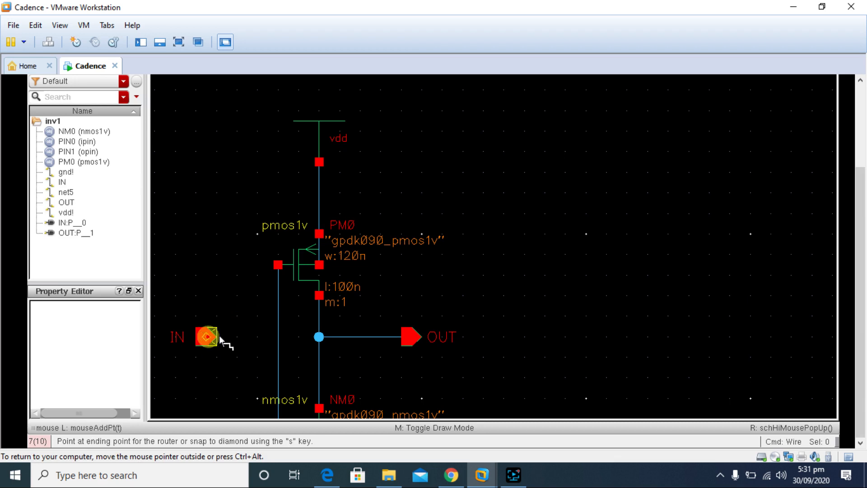
click(278, 337)
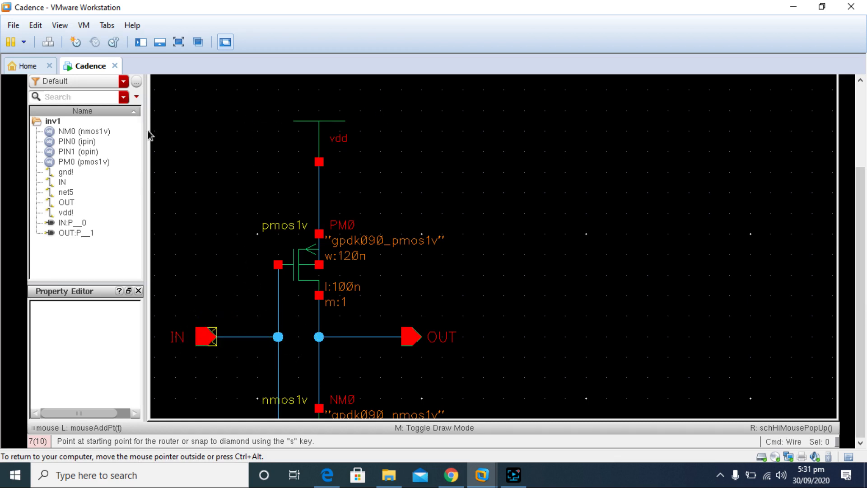
Step: Check and save the inv1 schematic with the IN pin reconnected
drag(861, 219, 857, 101)
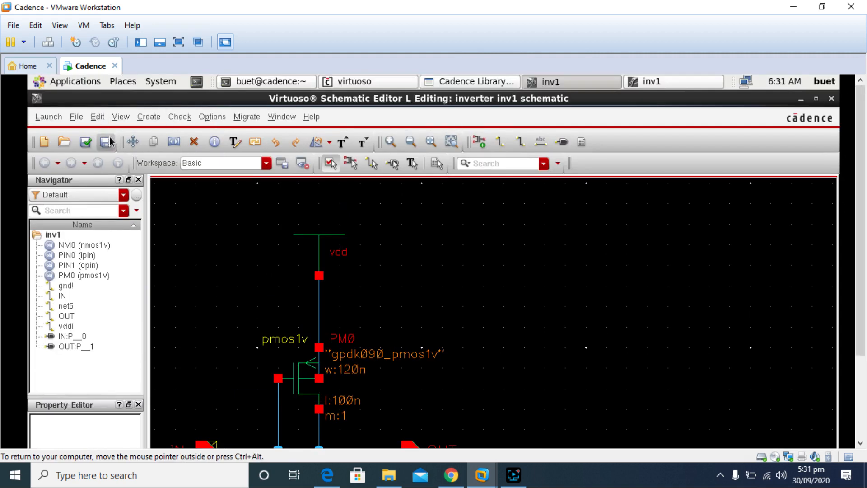
click(85, 143)
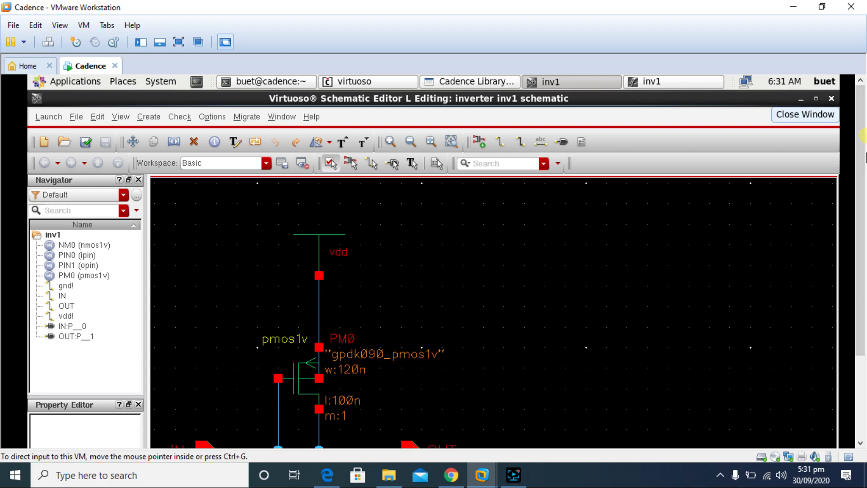
click(418, 146)
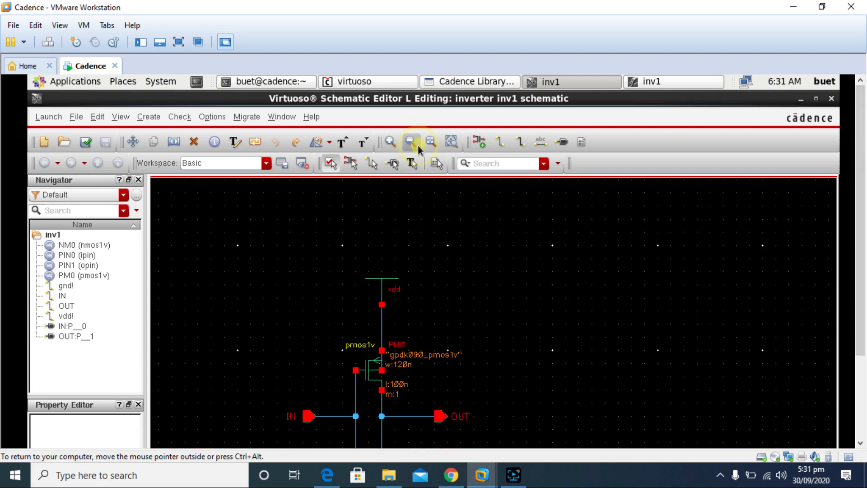
Step: From the Library Manager, create a schematic cell view named inv1test in the inverter library and maximize its editor window
mouse_move(856, 156)
mouse_down()
mouse_move(863, 252)
mouse_move(851, 144)
mouse_up()
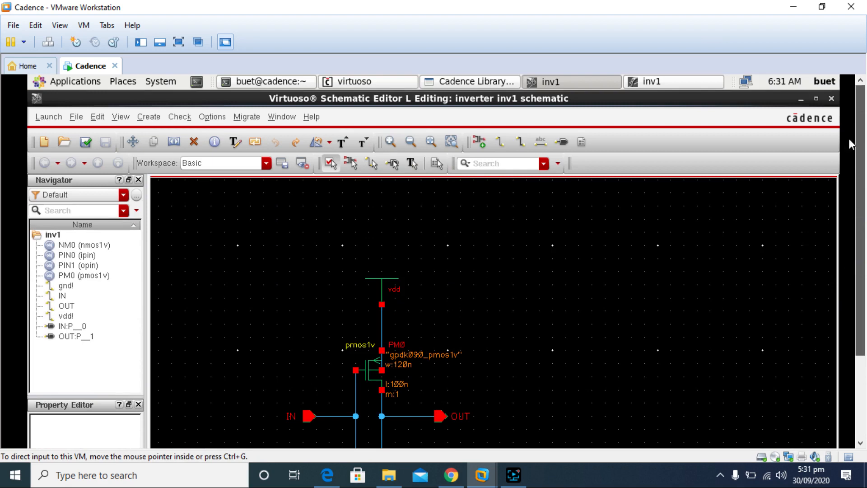
click(677, 82)
click(446, 81)
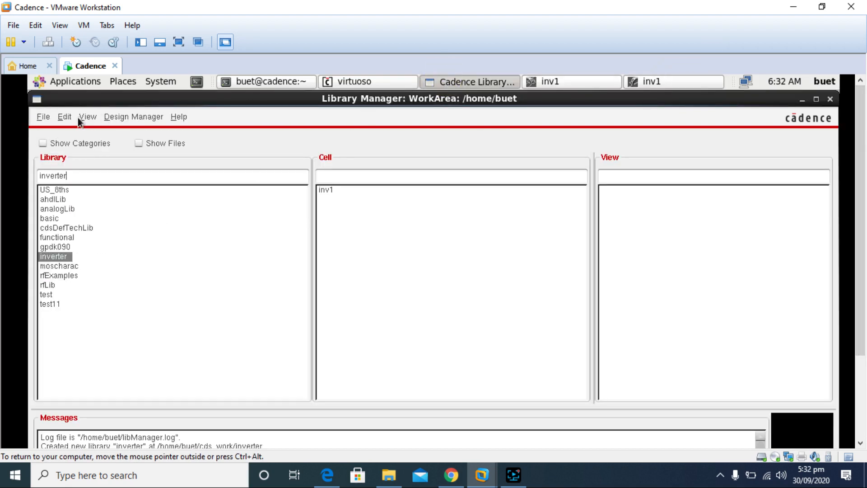
click(43, 117)
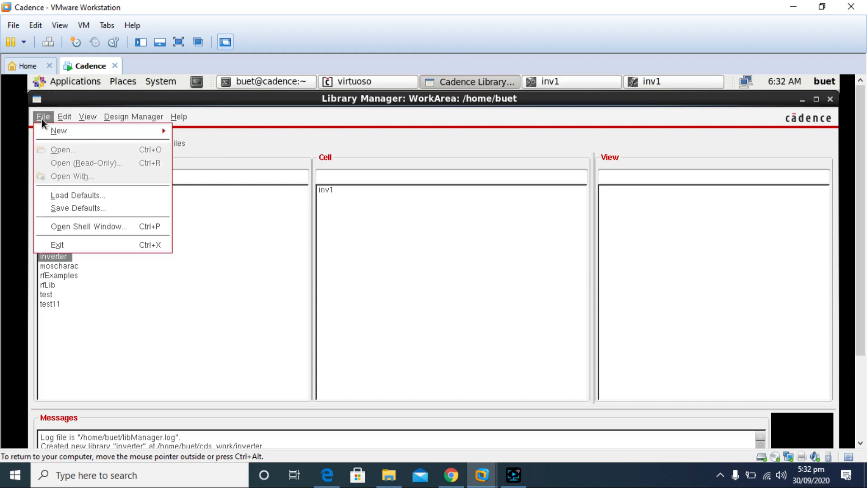
mouse_move(70, 131)
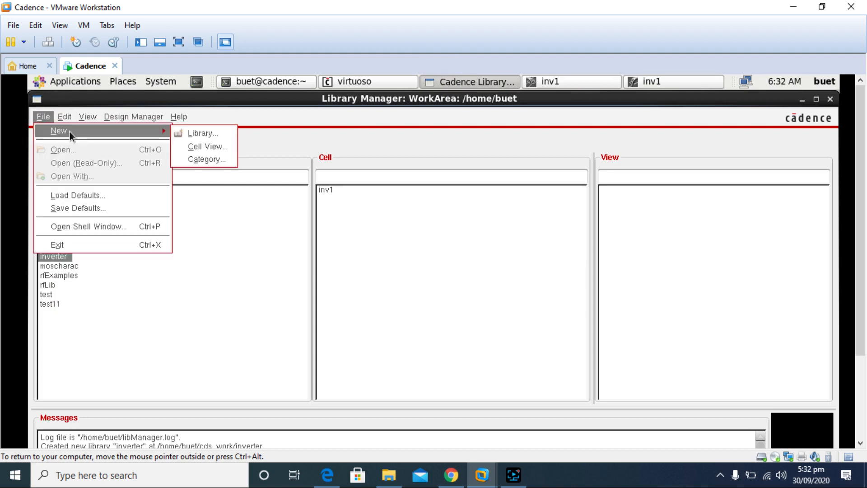
click(200, 148)
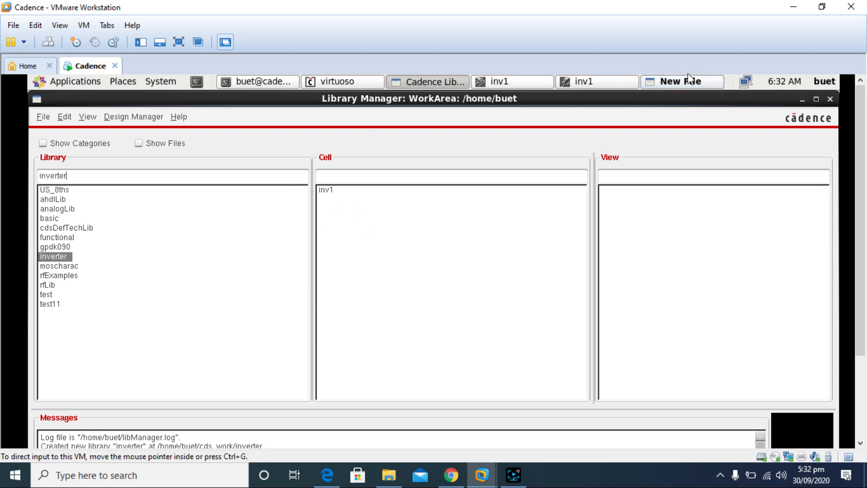
click(381, 156)
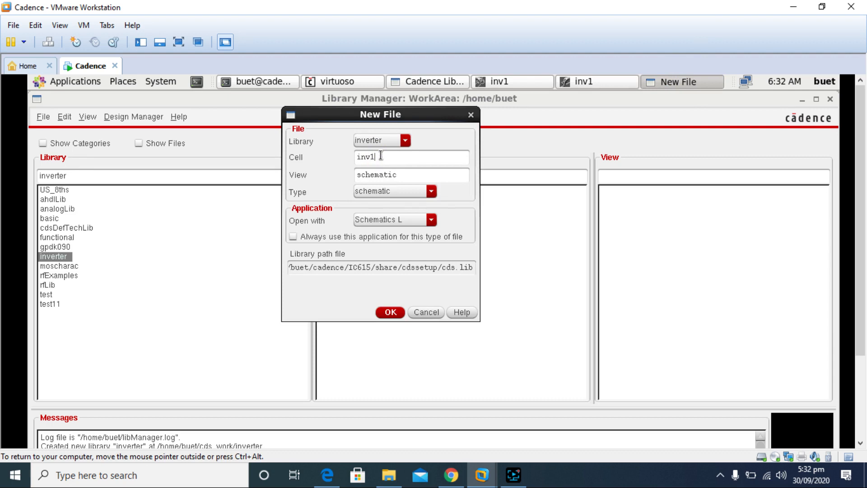
text(test)
click(389, 312)
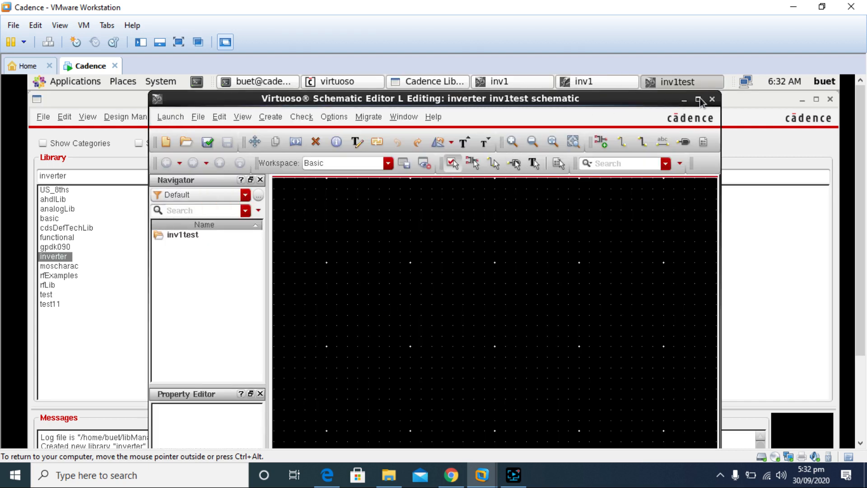
click(698, 99)
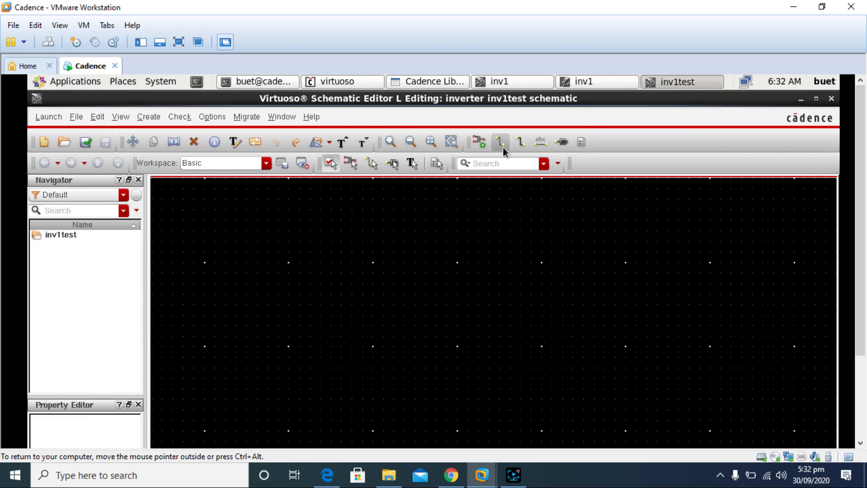
Step: Place one instance of the inv1 symbol from the inverter library in the inv1test schematic
click(480, 142)
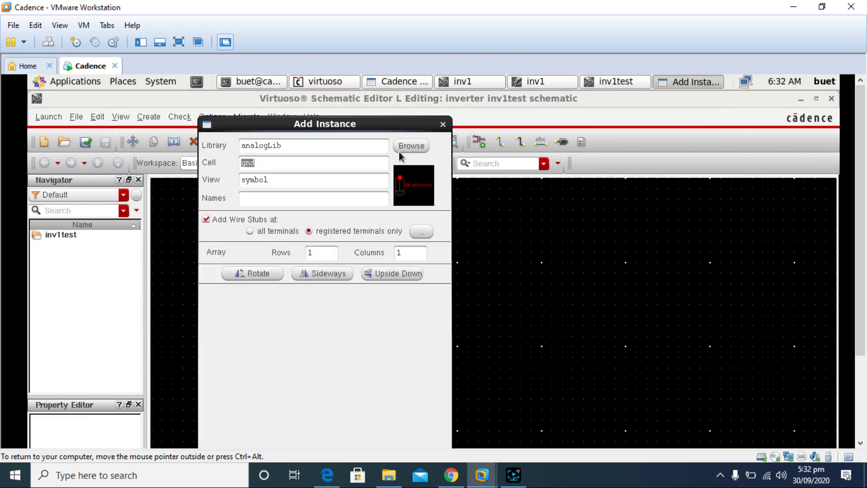
click(411, 145)
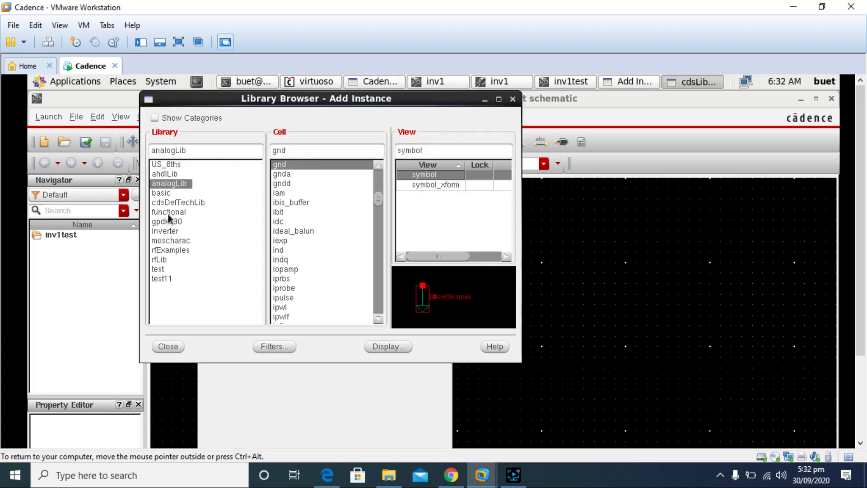
click(167, 231)
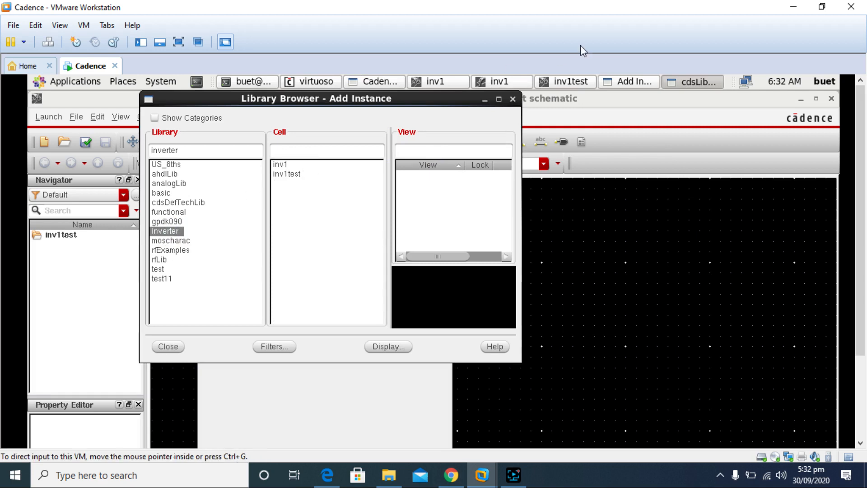
click(280, 165)
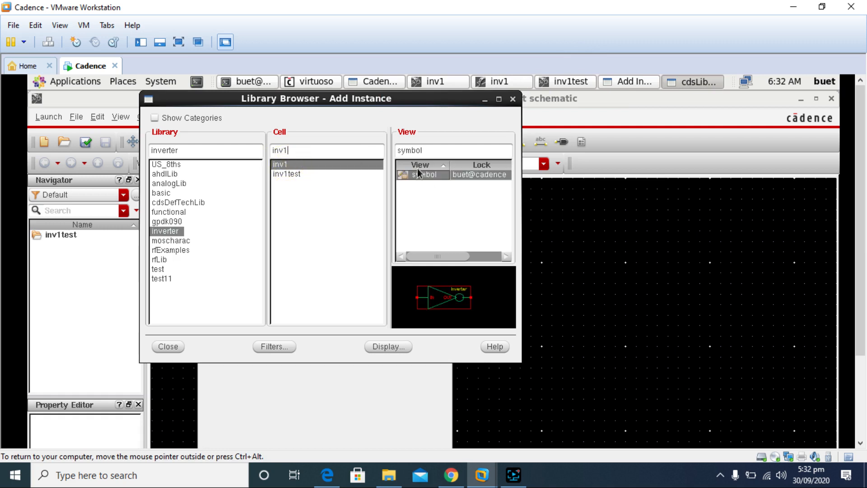
click(421, 173)
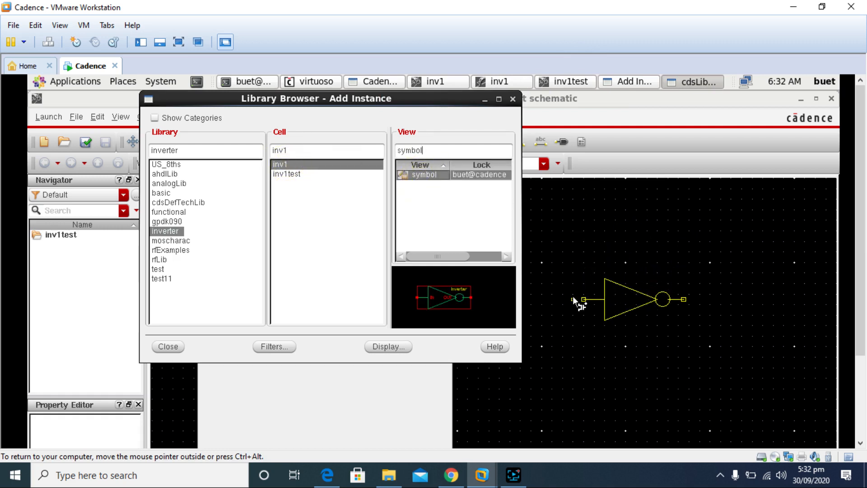
click(568, 295)
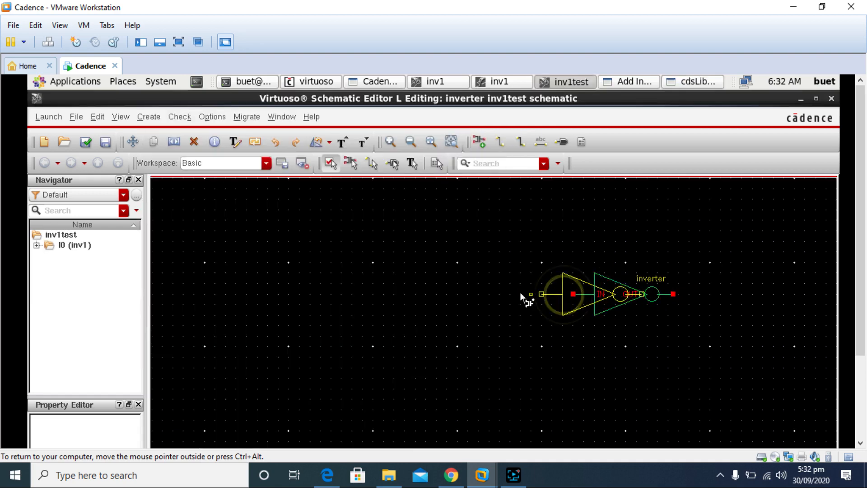
key(Escape)
Step: Move the inverter instance horizontally to the middle of the schematic and deselect it
drag(535, 246, 700, 341)
drag(615, 296, 484, 296)
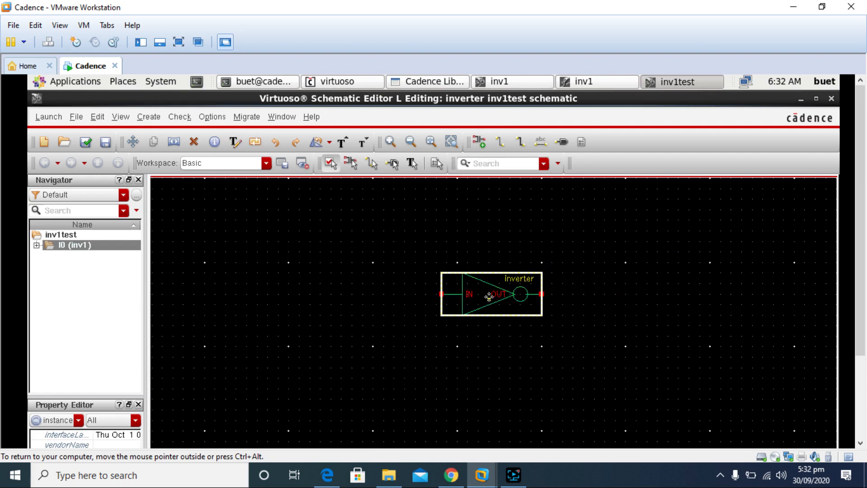
click(615, 285)
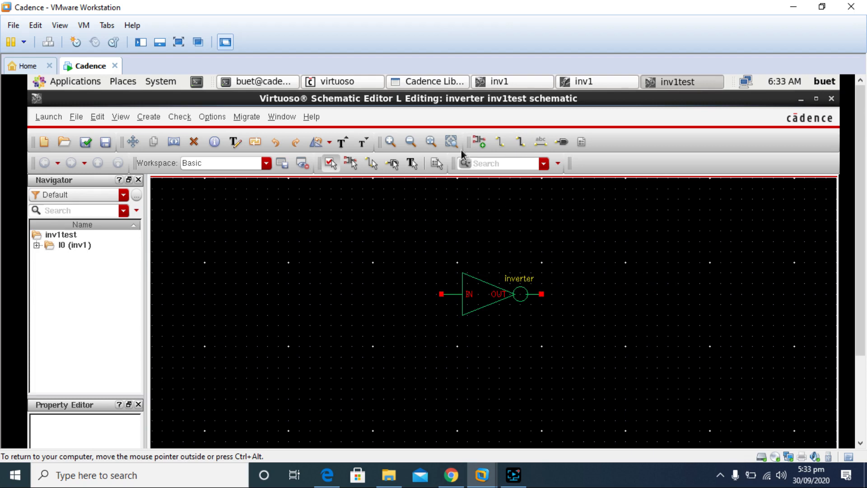
Step: Place two vdc sources from analogLib, one below and right of the inverter and one below and left of it
drag(858, 149, 864, 97)
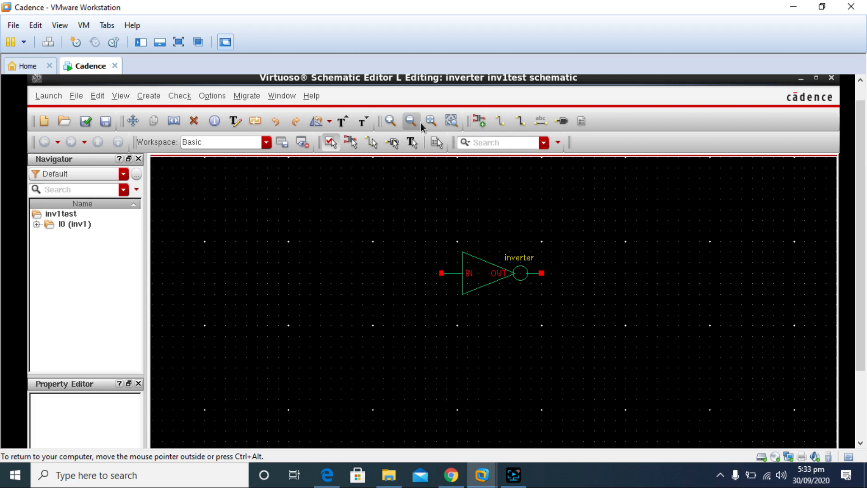
click(477, 121)
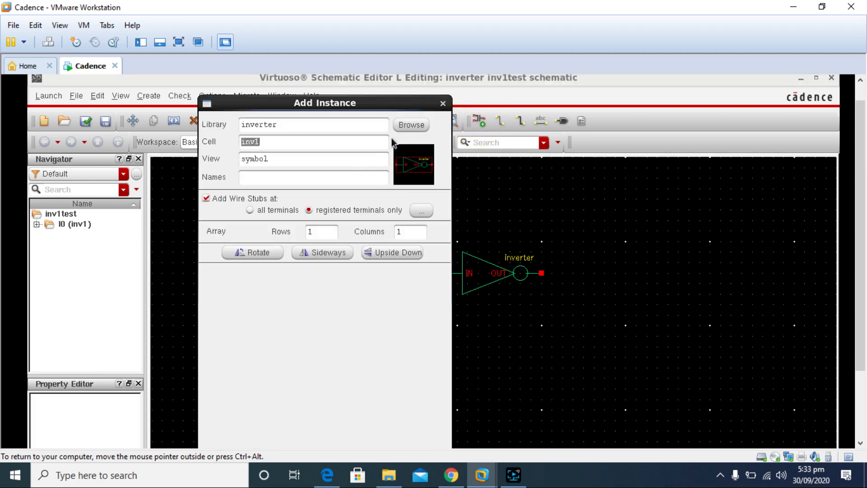
click(411, 124)
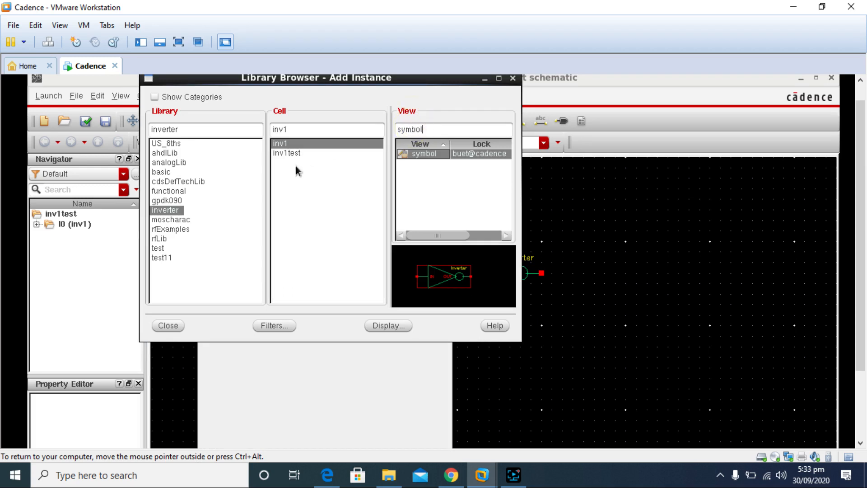
click(172, 161)
click(297, 125)
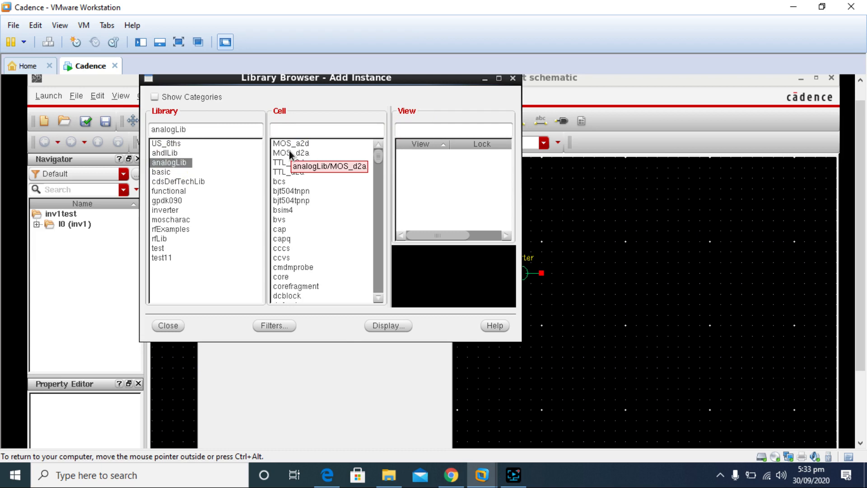
text(vdc)
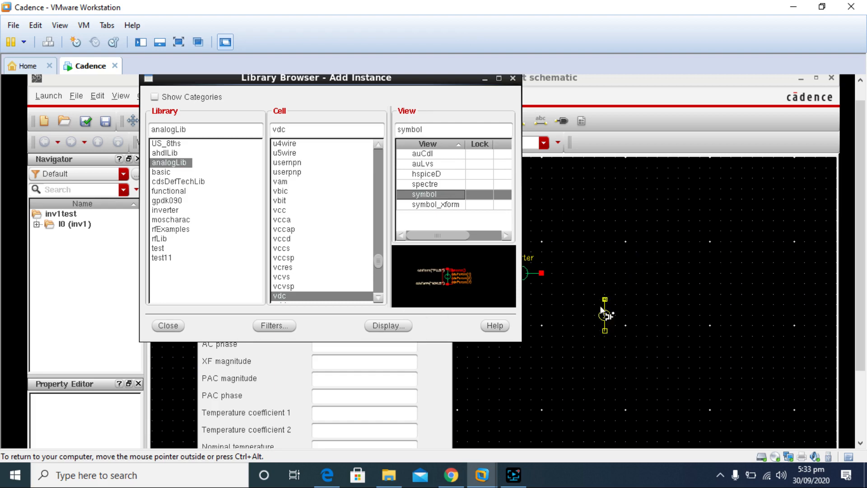
click(561, 336)
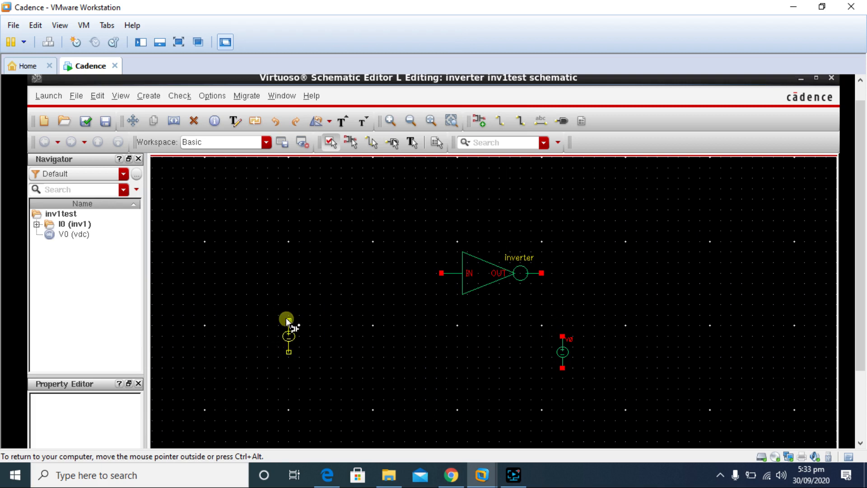
click(287, 319)
key(Escape)
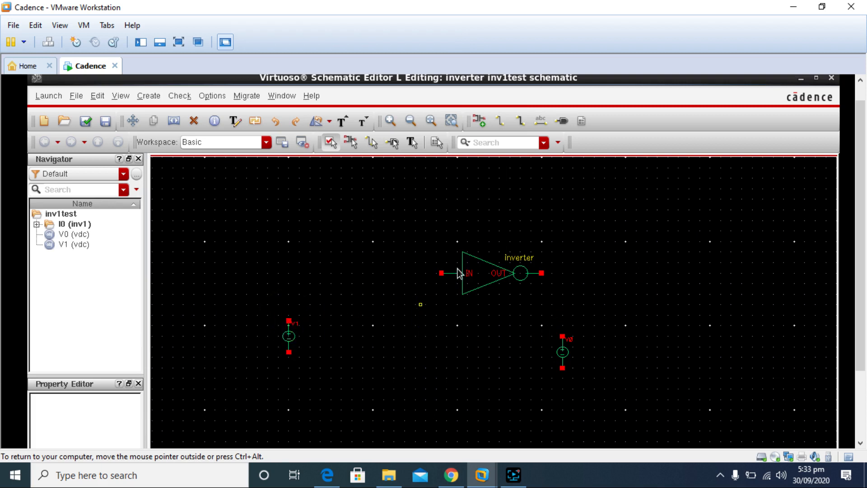
Step: Place a vdd symbol from analogLib above the left vdc source
key(i)
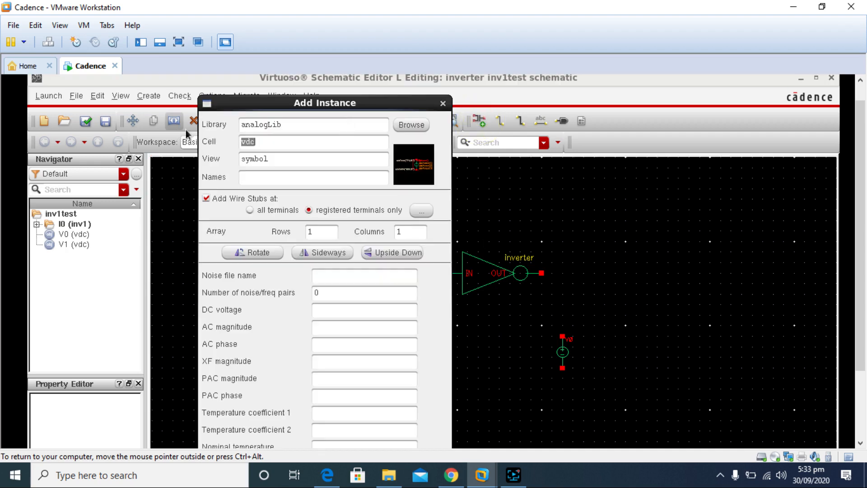
click(266, 140)
drag(315, 101, 540, 108)
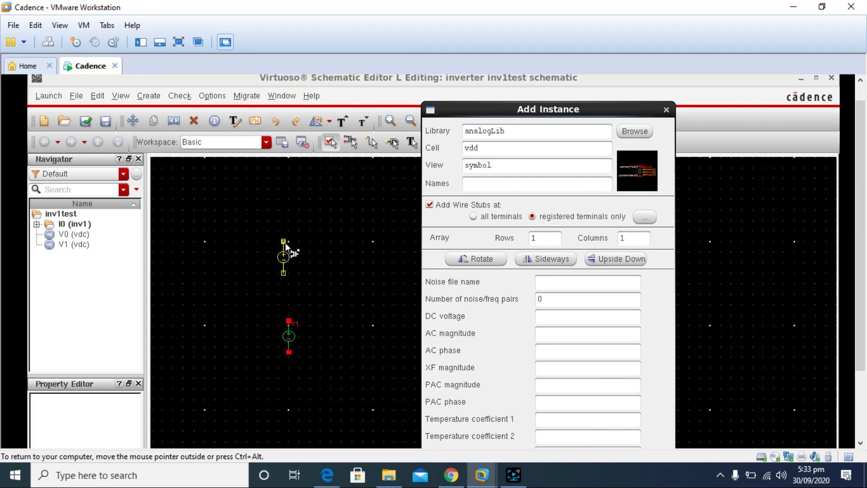
click(297, 249)
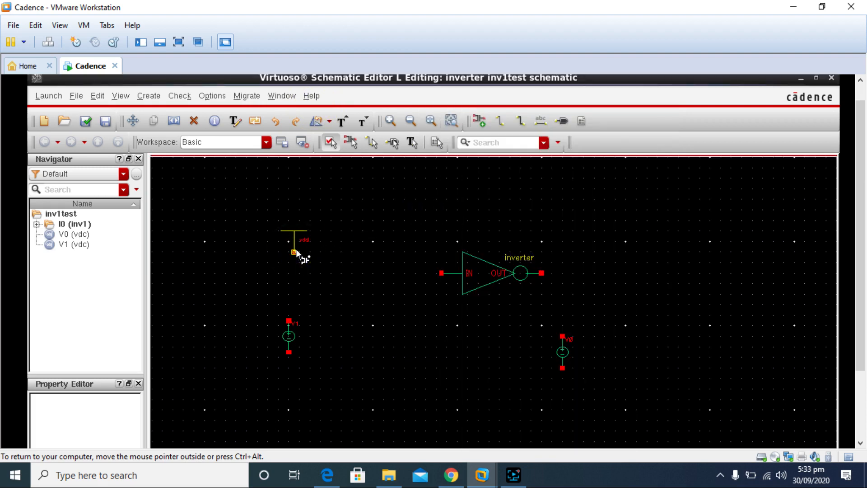
key(Escape)
Step: Place three analogLib gnd symbols: below the left vdc source, below the inverter, and beside the right vdc source
click(486, 121)
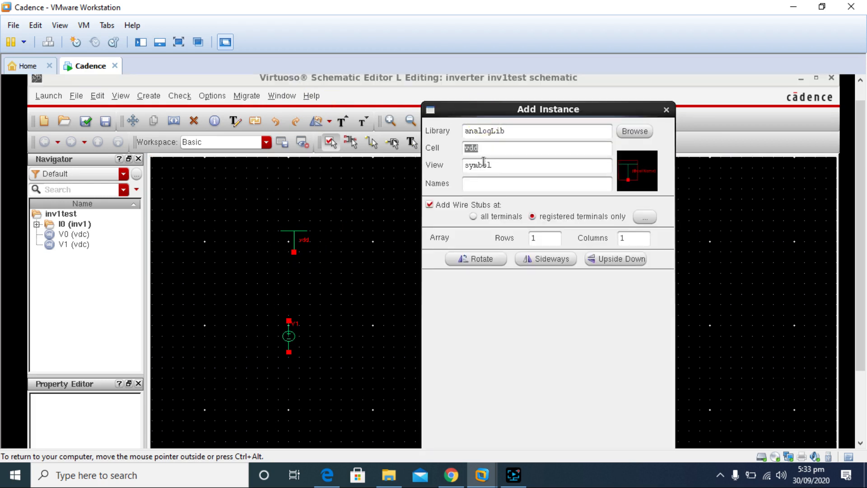
key(BackSpace)
click(286, 388)
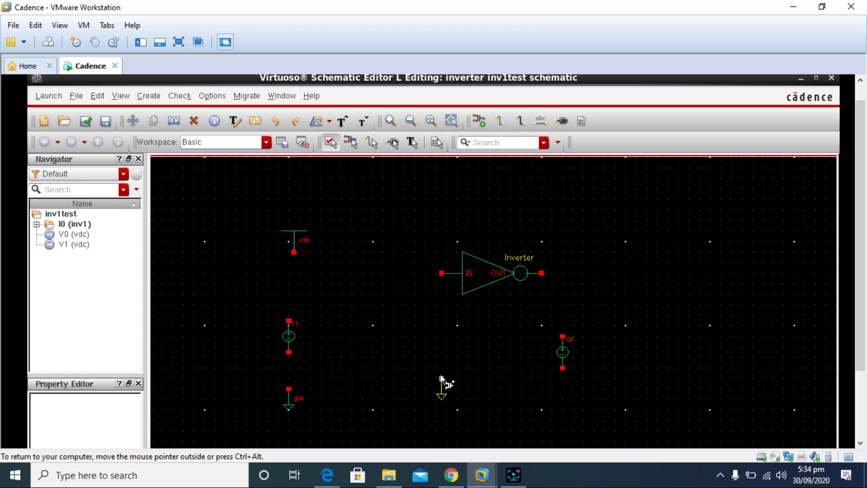
click(416, 382)
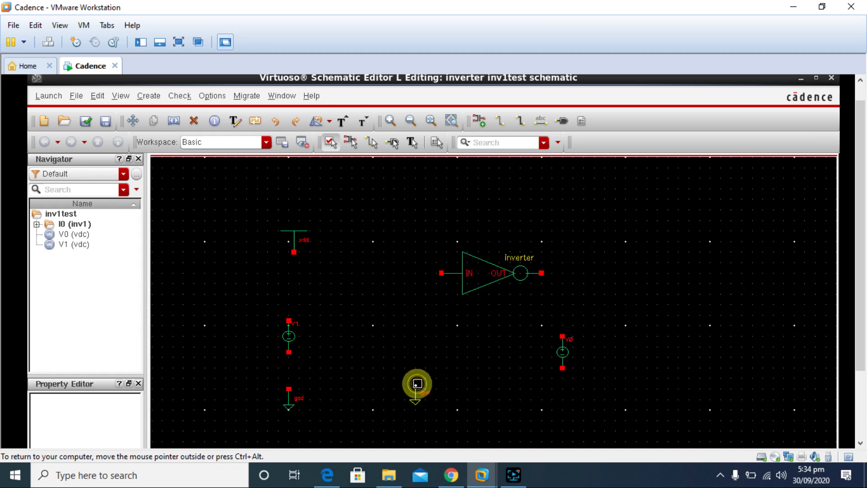
click(597, 383)
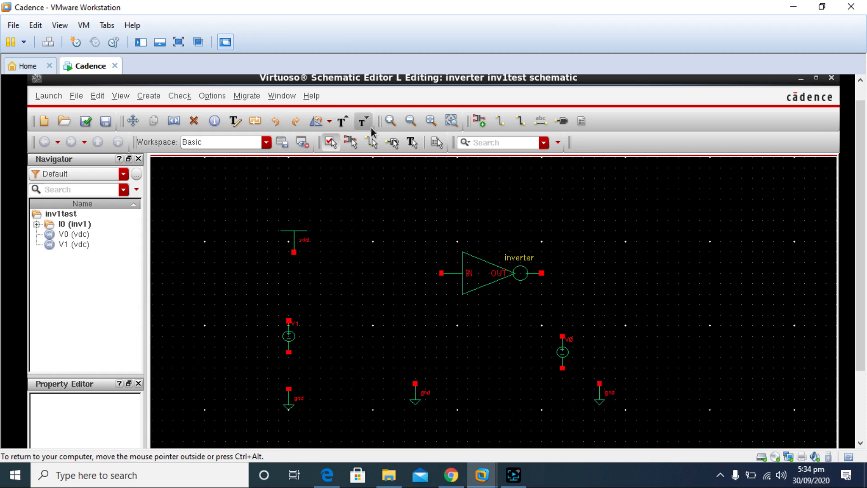
Step: Place a cap instance from analogLib to the right of the inverter's output
click(480, 148)
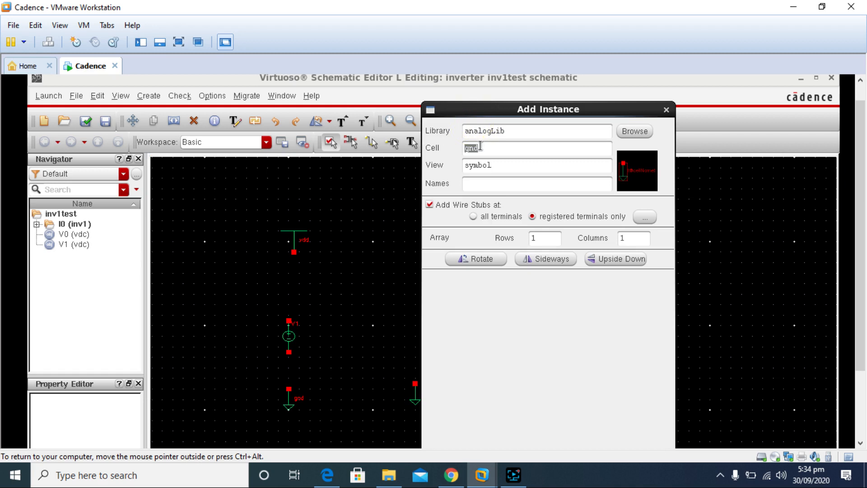
key(BackSpace)
key(BackSpace)
key(BackSpace)
text(vdc)
click(777, 239)
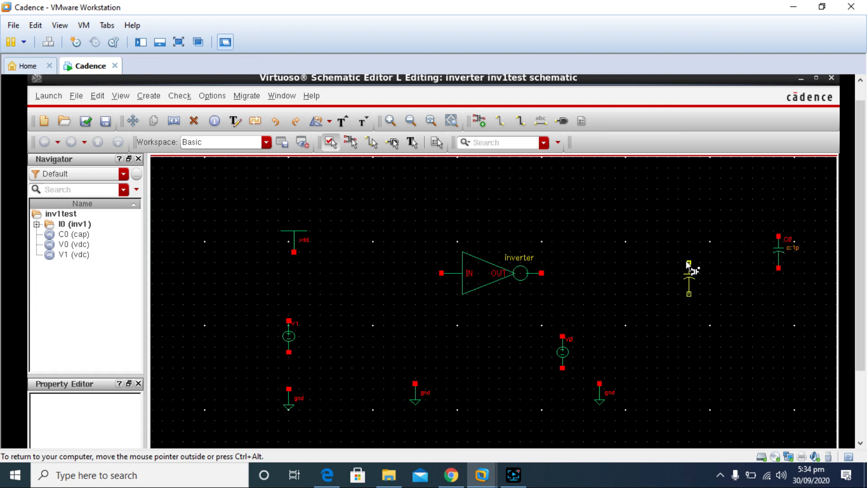
key(Escape)
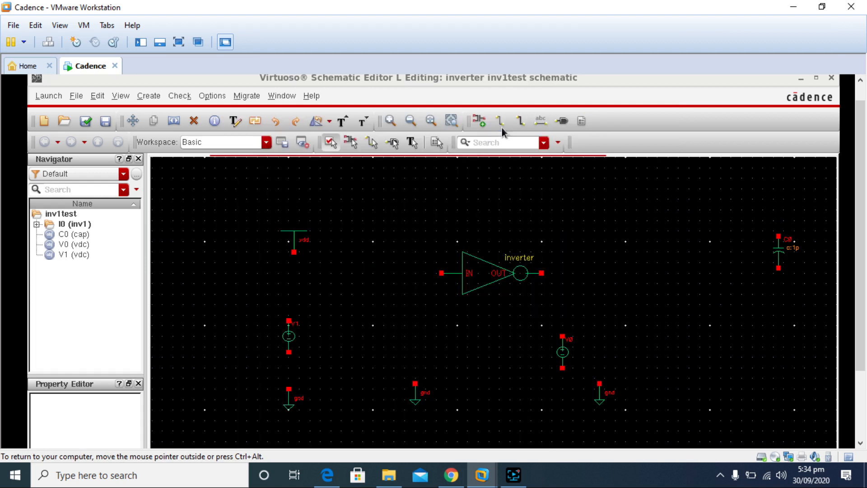
click(500, 127)
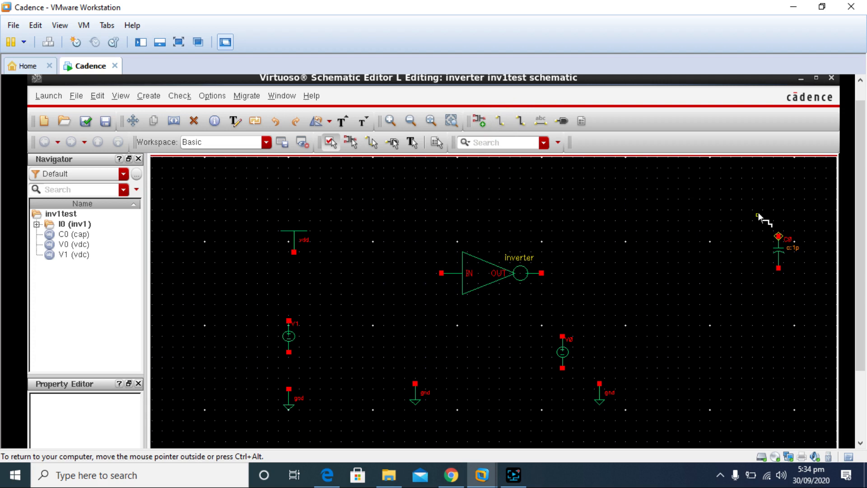
click(778, 268)
click(754, 225)
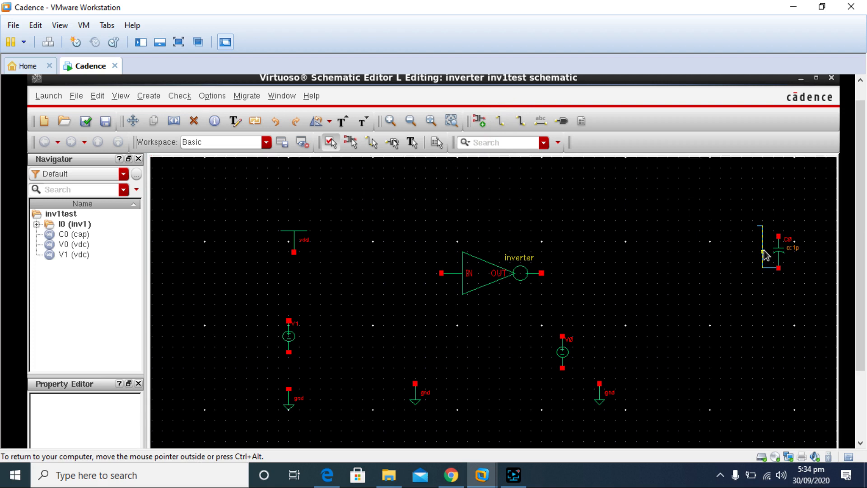
right_click(764, 251)
click(744, 326)
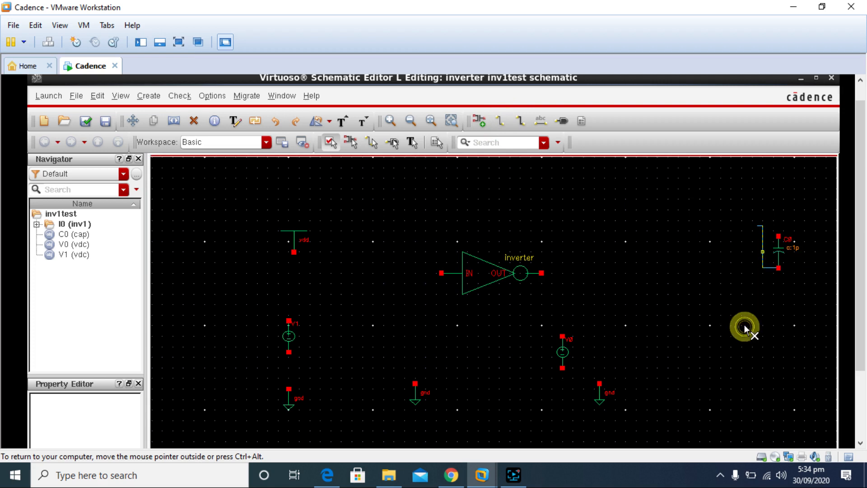
click(763, 266)
click(770, 269)
click(764, 268)
click(760, 226)
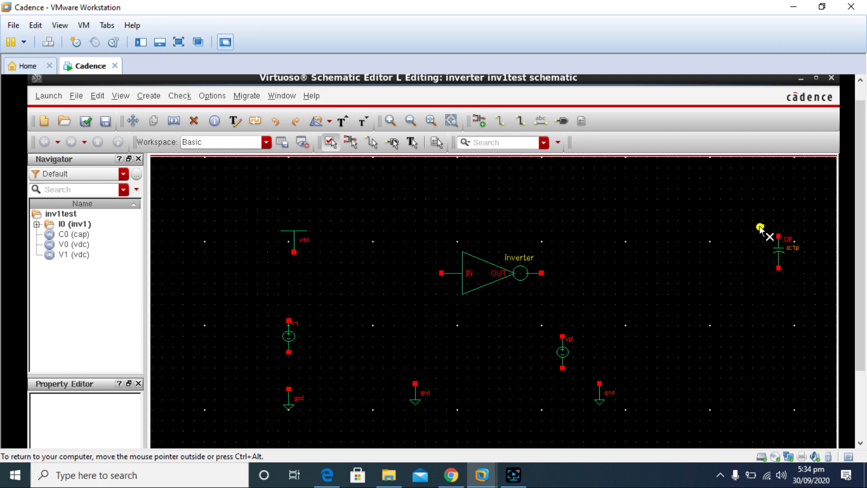
key(Escape)
Step: Move the capacitor just below and right of the inverter's output, and the V0 source just below and left of its input
click(778, 247)
drag(777, 248, 588, 301)
click(631, 314)
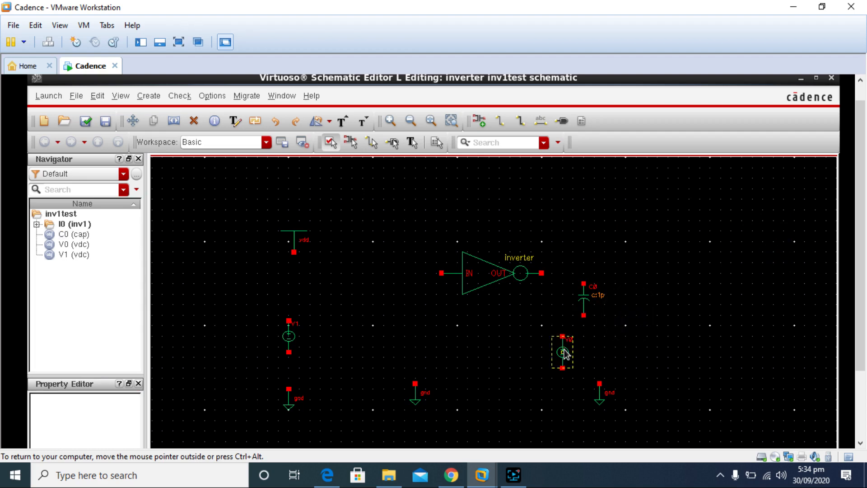
drag(564, 350, 420, 311)
click(470, 316)
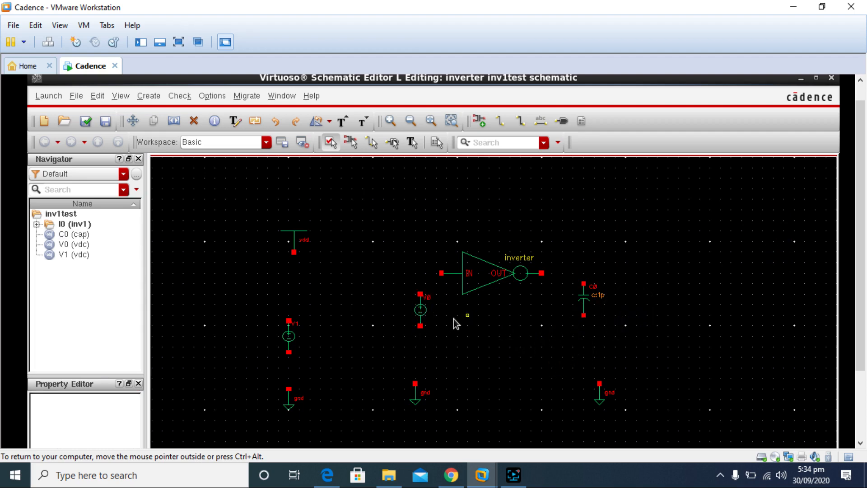
Step: Line up the three gnd symbols directly below V0, V1 and the capacitor, and the vdd symbol directly above V1
drag(415, 396, 420, 364)
click(469, 367)
drag(292, 364, 289, 373)
click(321, 356)
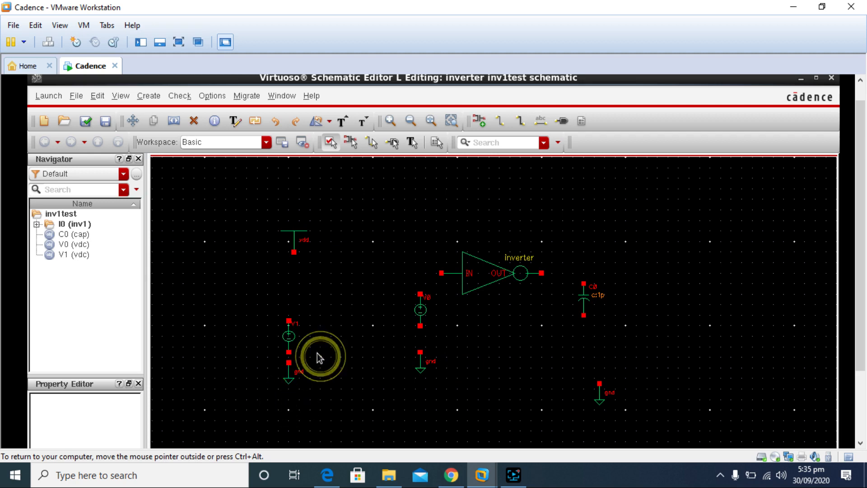
drag(295, 242, 286, 279)
click(346, 283)
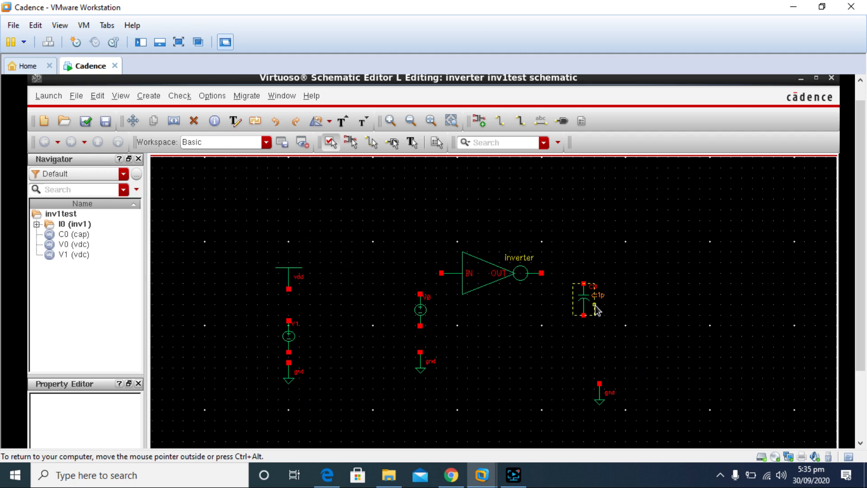
drag(600, 396, 582, 354)
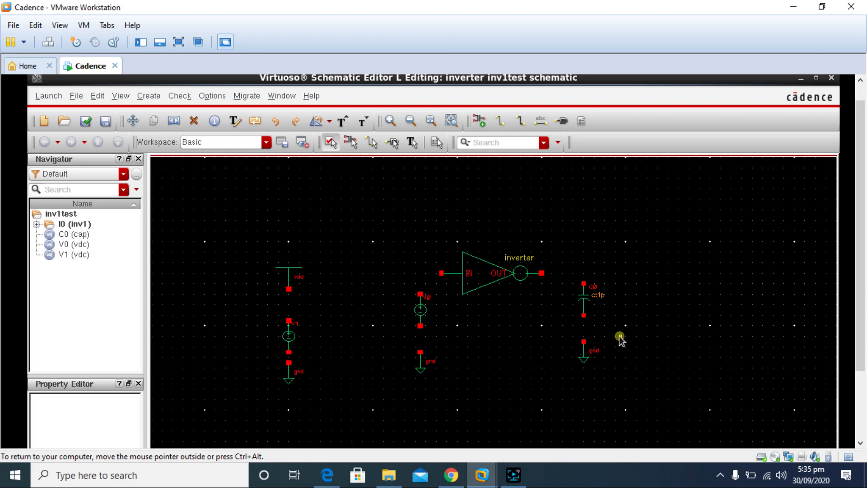
Step: Wire the inverter's output to the capacitor's upper terminal and the capacitor's lower terminal to its gnd
click(501, 118)
click(542, 273)
click(583, 283)
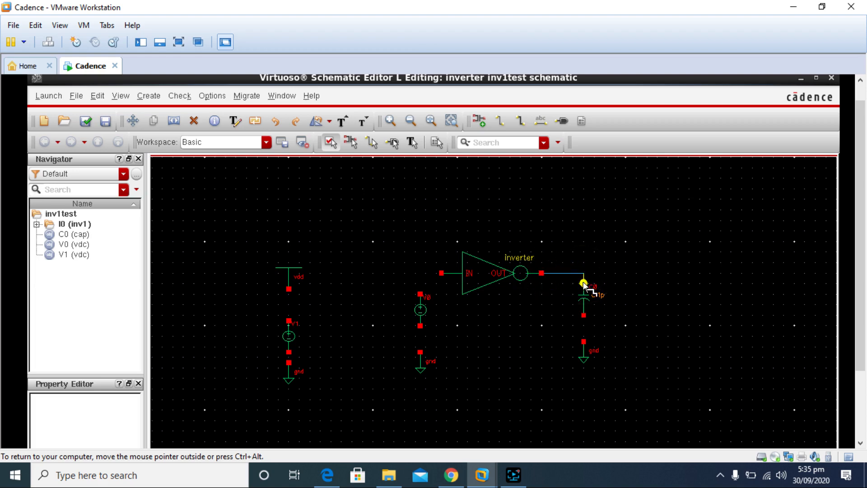
click(584, 315)
click(584, 341)
Step: Wire V0 between the inverter's input and its gnd, and connect vdd to the positive terminal of V1
click(420, 293)
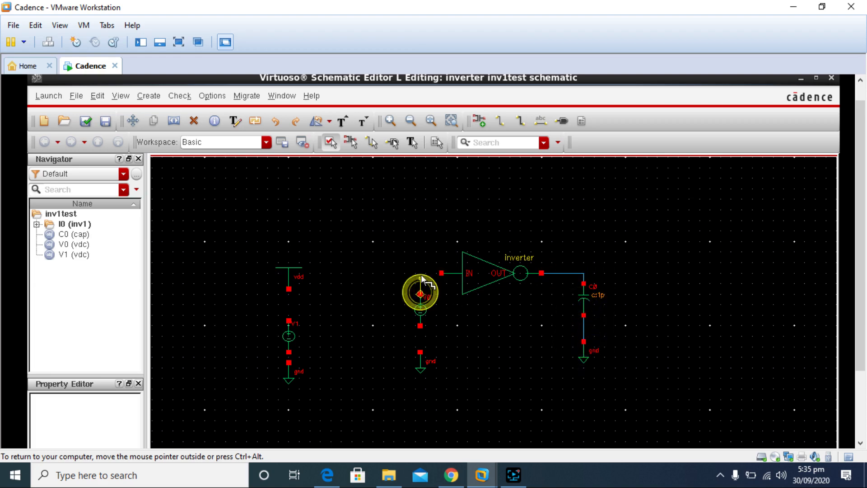
click(441, 272)
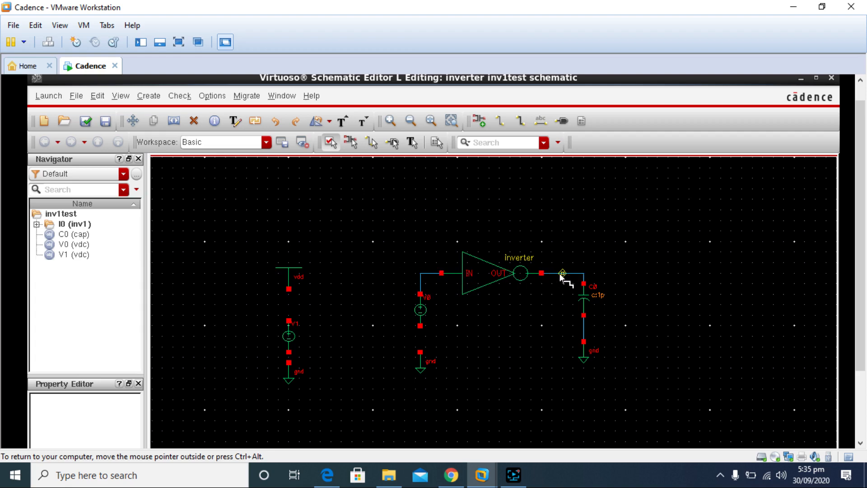
click(420, 325)
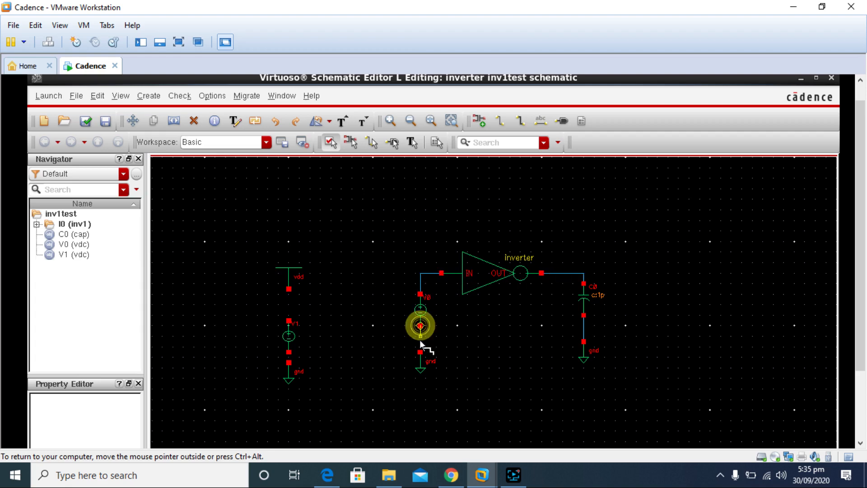
click(420, 350)
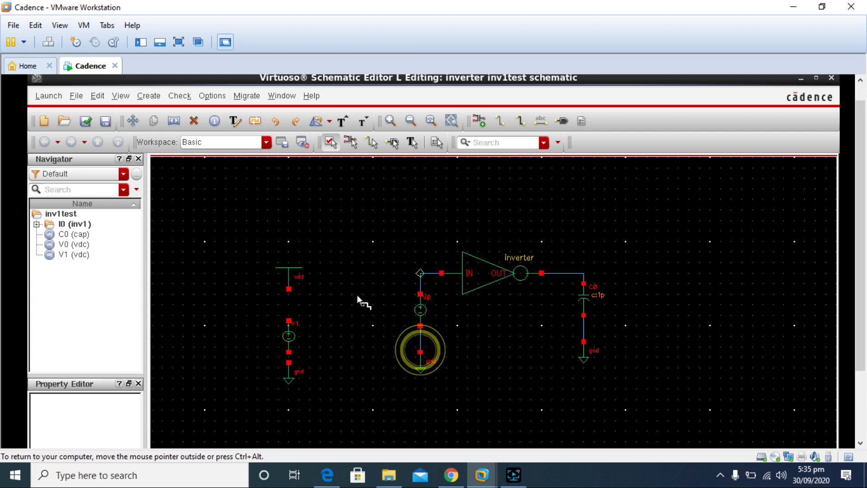
click(289, 288)
click(289, 322)
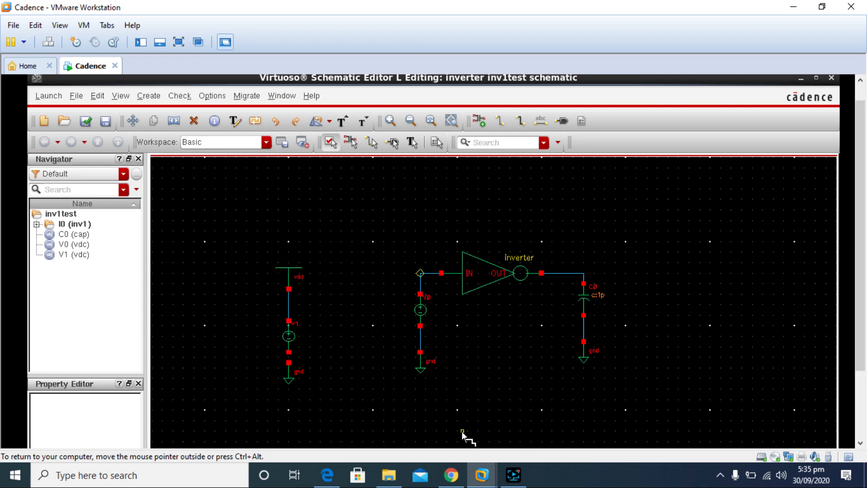
click(327, 475)
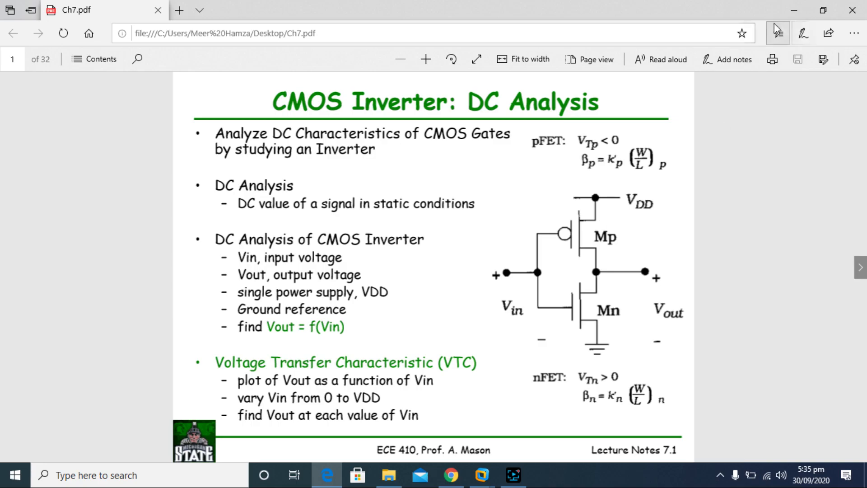
click(795, 10)
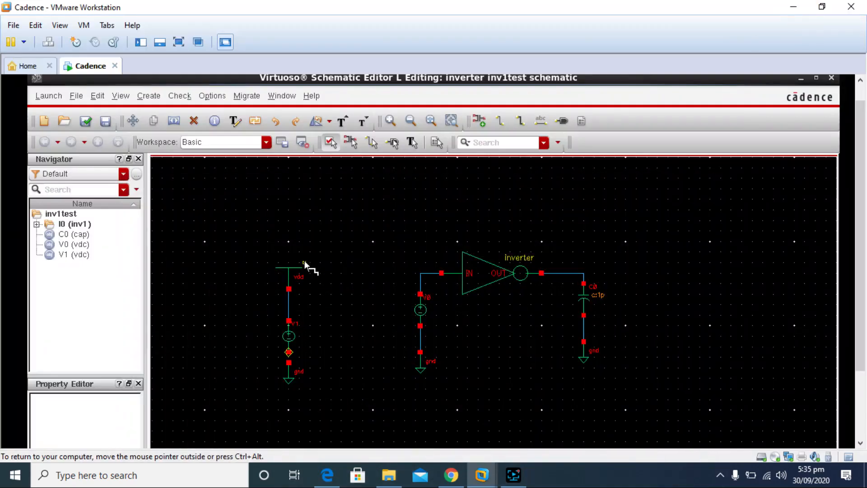
click(325, 334)
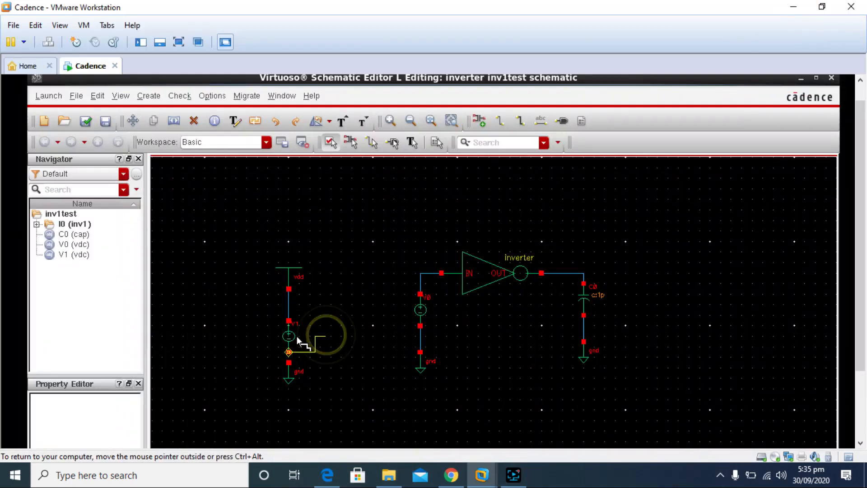
key(Escape)
click(289, 337)
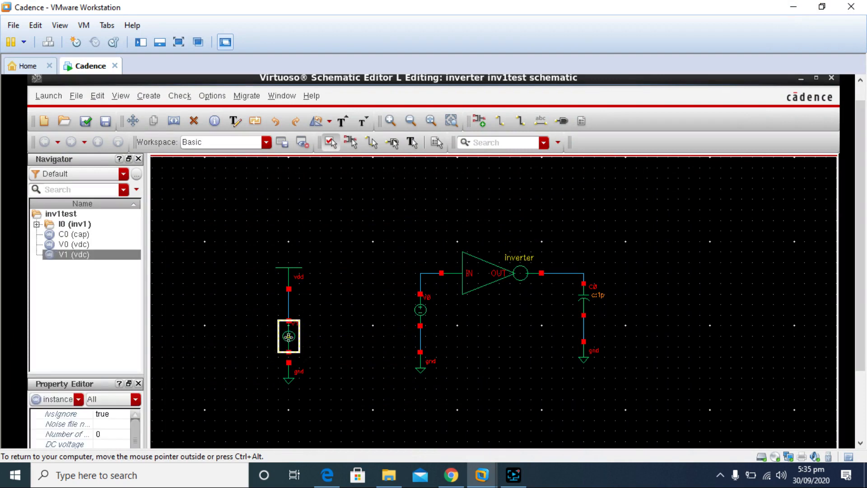
click(334, 350)
Step: Wire the negative terminal of V1 to the gnd symbol below it
key(w)
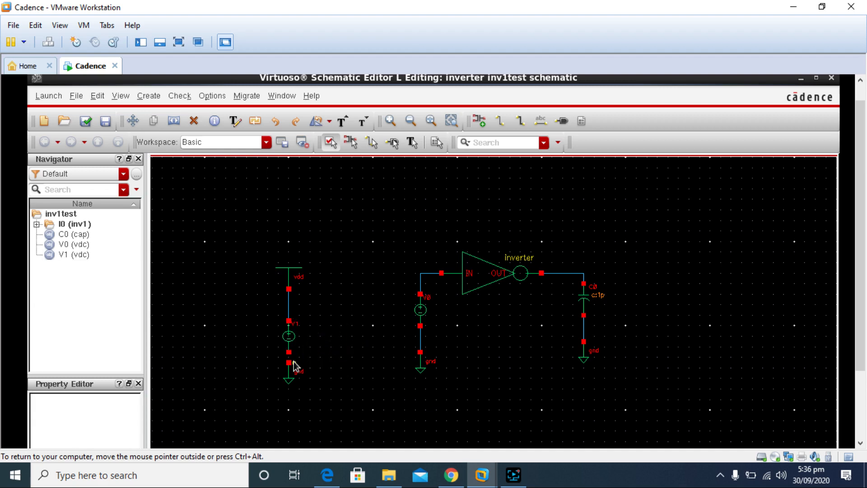
click(290, 351)
click(290, 362)
key(Escape)
Step: Set the DC voltage of the V1 supply source to 1 V
click(287, 342)
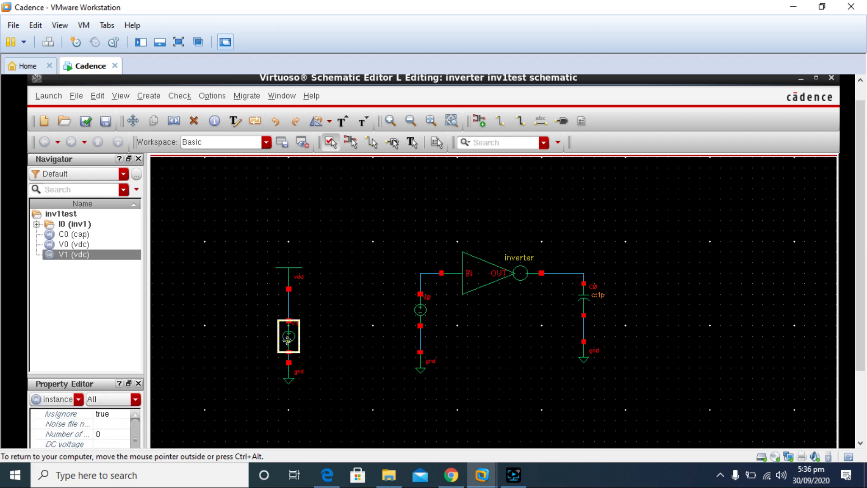
key(q)
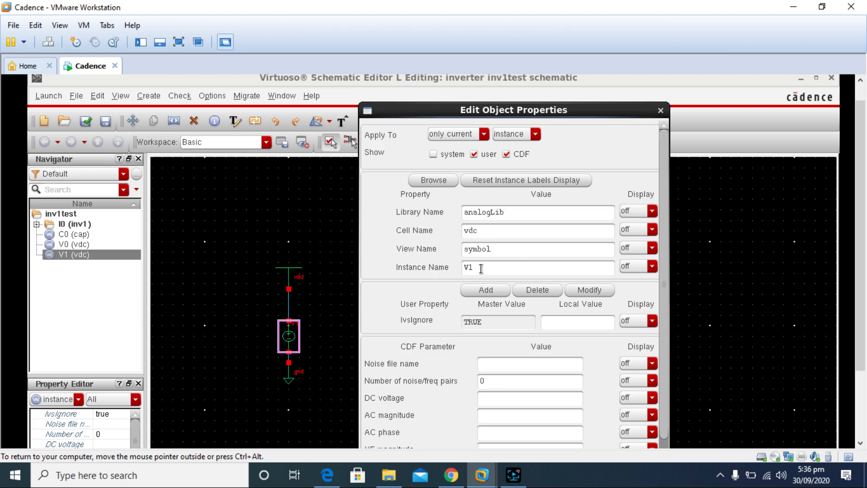
drag(666, 199, 665, 264)
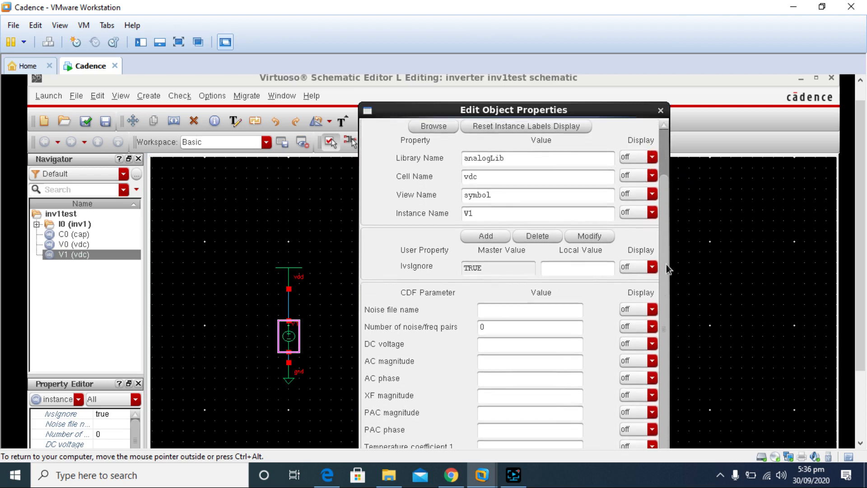
click(496, 341)
text(1)
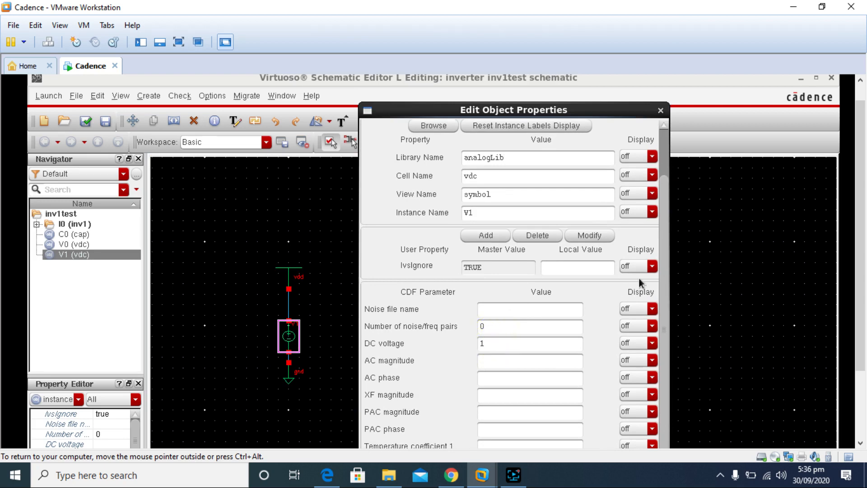
drag(858, 167, 863, 241)
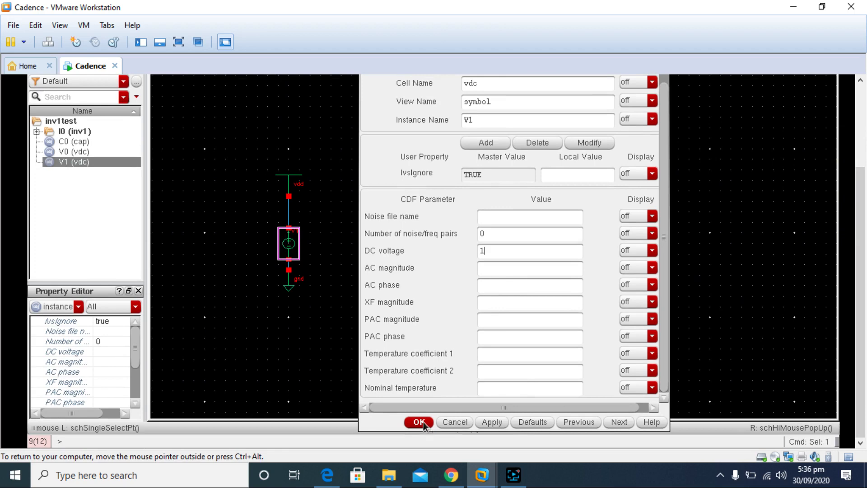
click(495, 422)
click(418, 422)
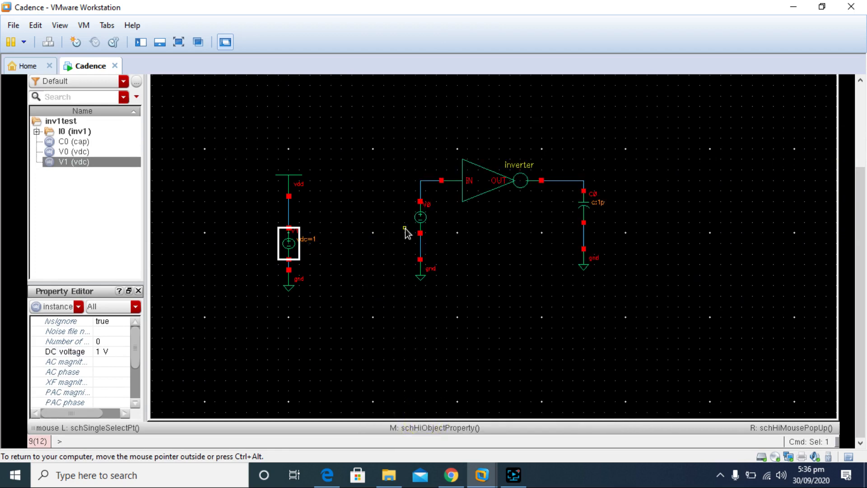
Step: Set the DC voltage of the V0 input source to the variable Vin
click(420, 217)
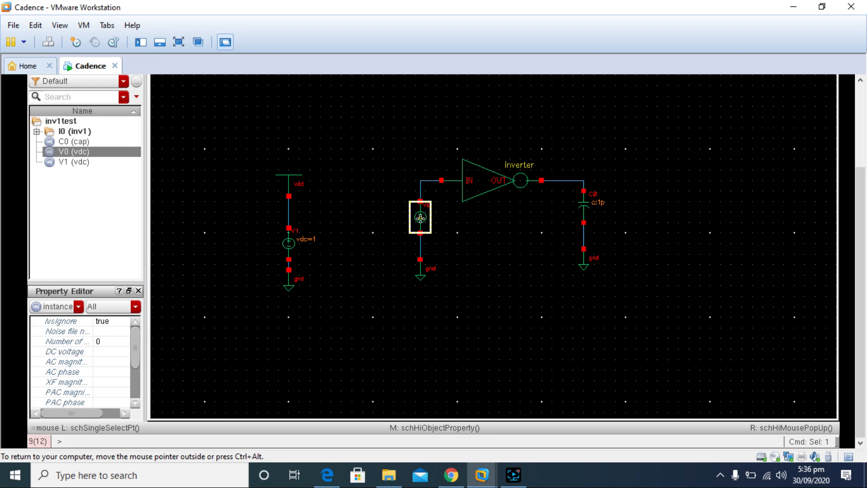
key(q)
click(488, 252)
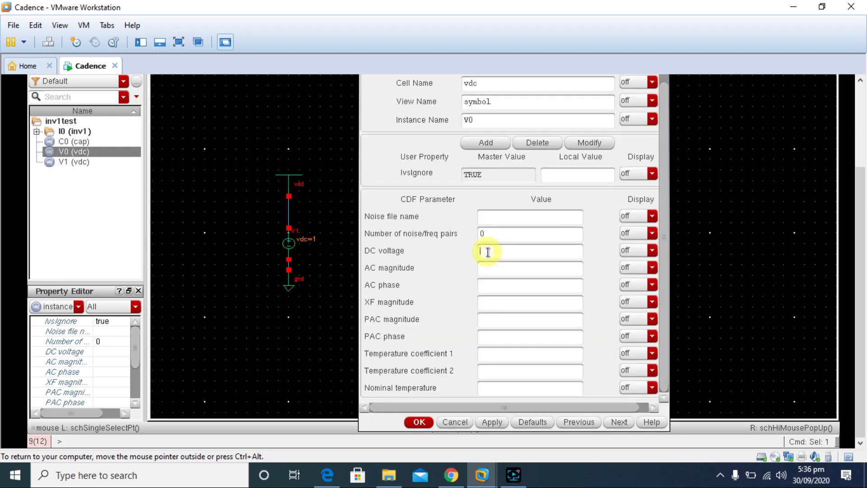
text(Vin V)
click(491, 422)
click(412, 422)
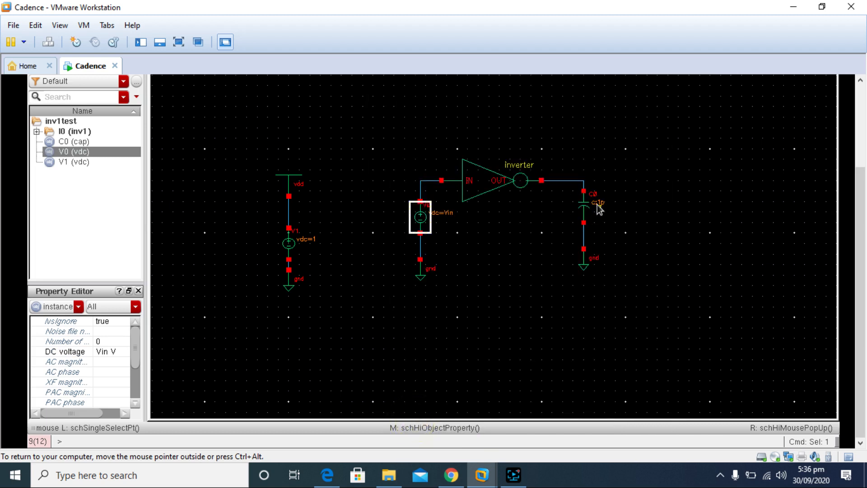
Step: Set the capacitance of load capacitor C0 to 10f F and clear the selection
click(582, 207)
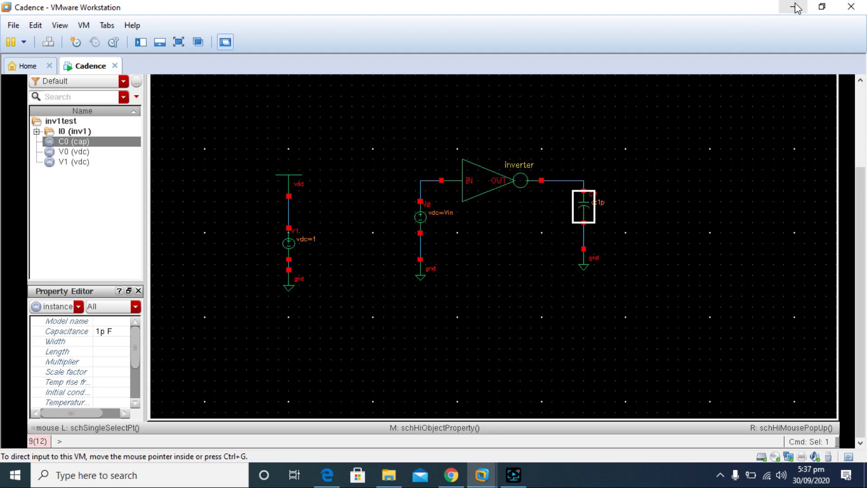
middle_click(584, 205)
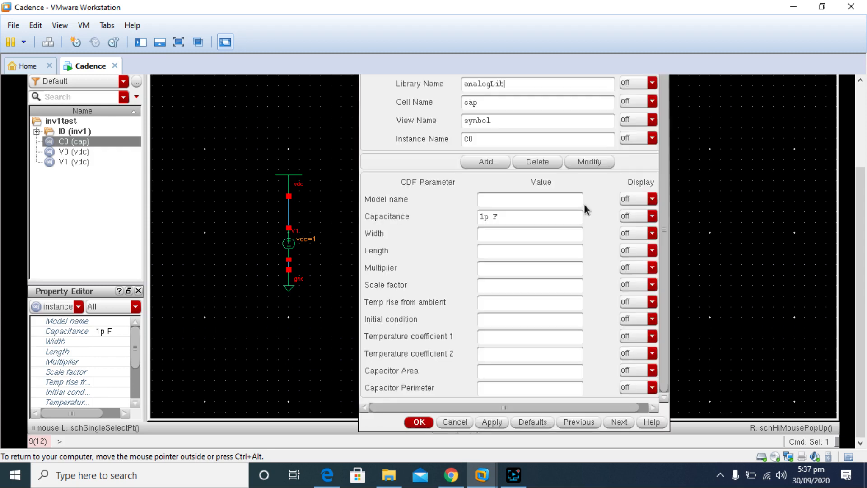
click(484, 216)
key(BackSpace)
double_click(496, 217)
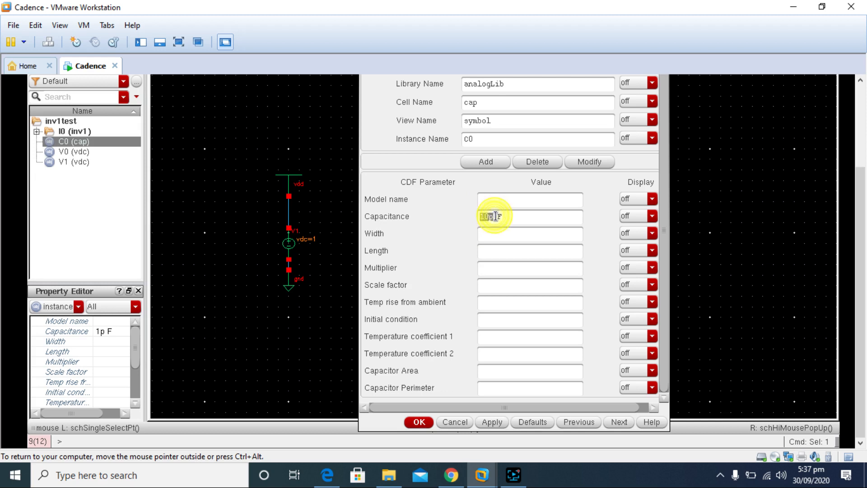
text(10)
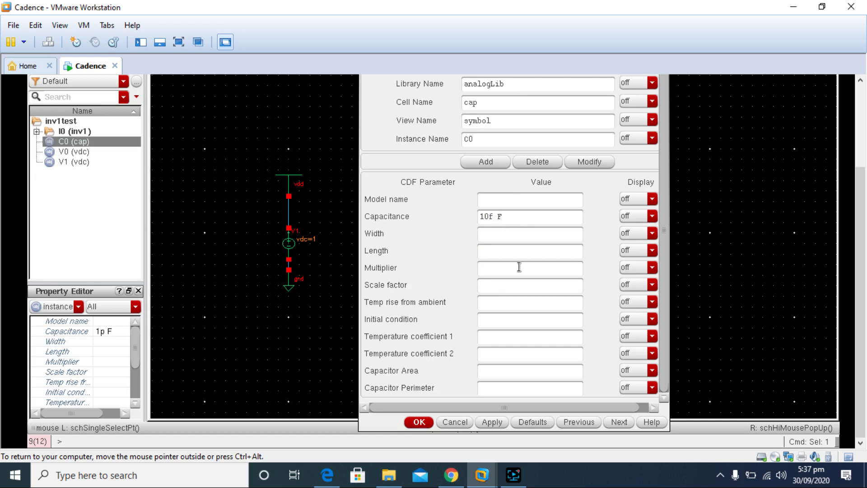
click(487, 424)
click(422, 422)
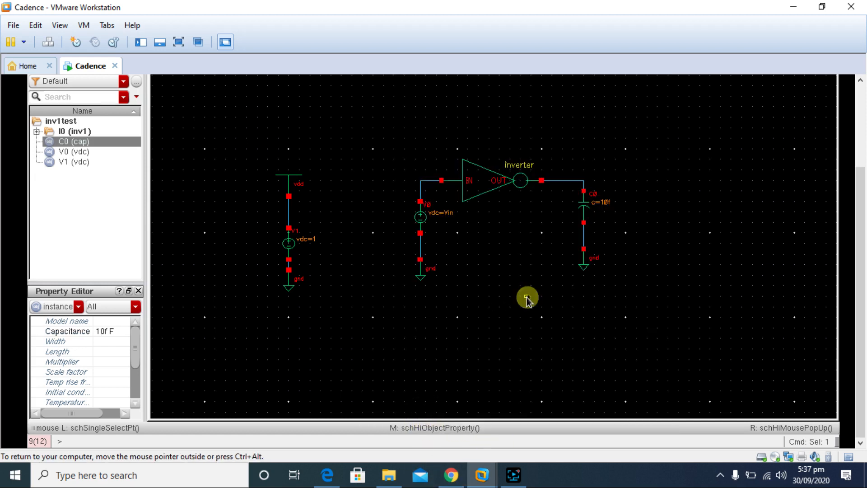
click(527, 298)
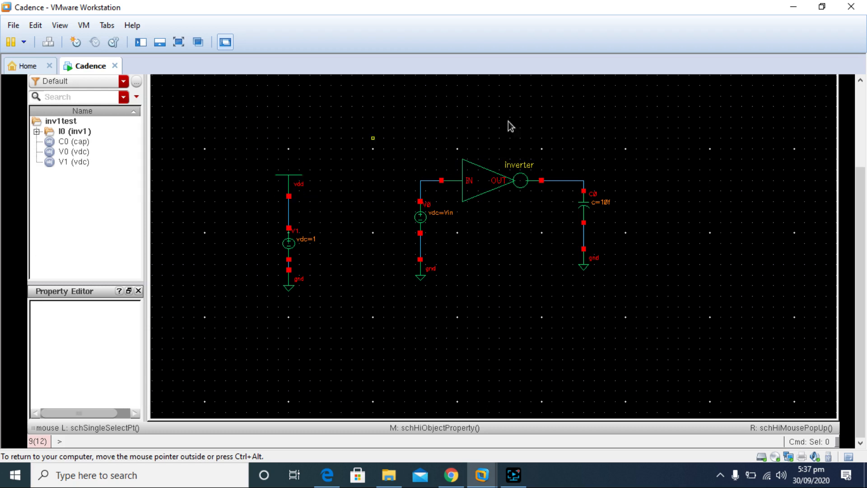
Step: Try to return to the top level of the inv1test schematic hierarchy
drag(861, 191, 861, 151)
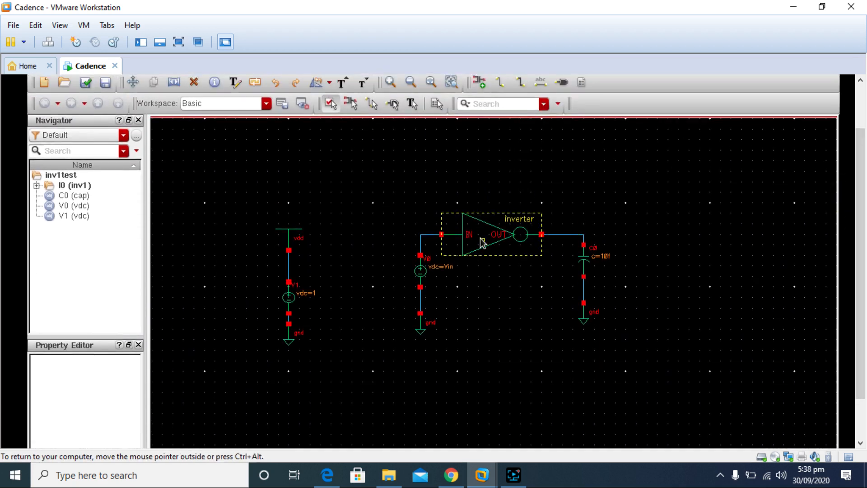
key(ctrl+e)
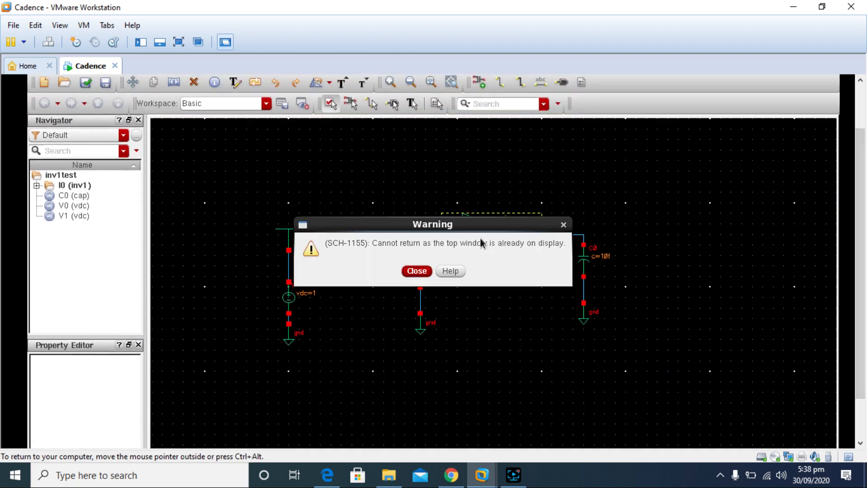
click(416, 271)
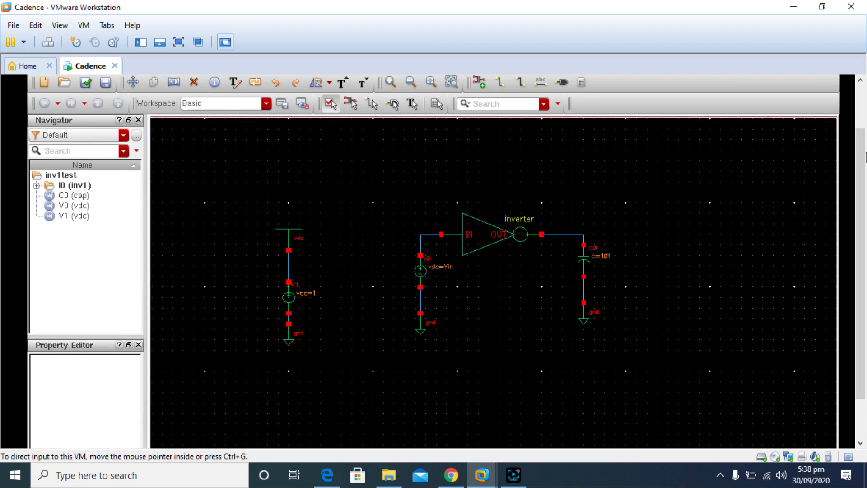
Step: Review the inv1 transistor schematic and the inverter symbol, and return to the inv1test schematic
scroll(862, 154, up, 3)
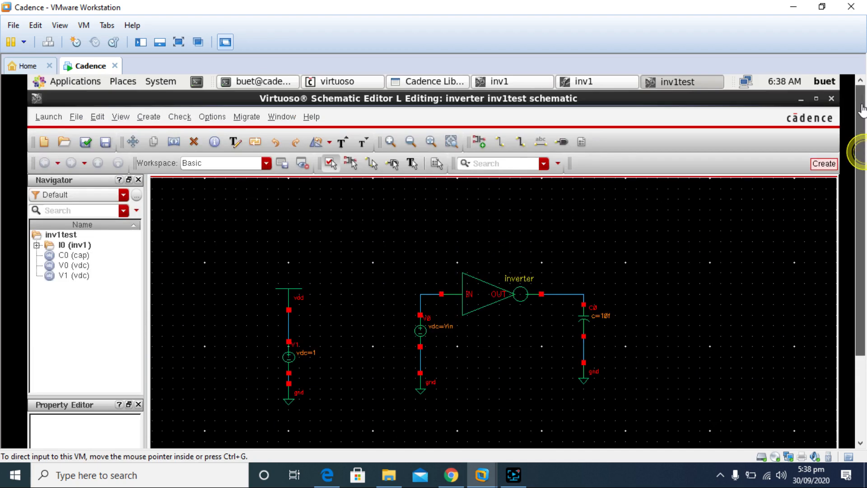
click(505, 82)
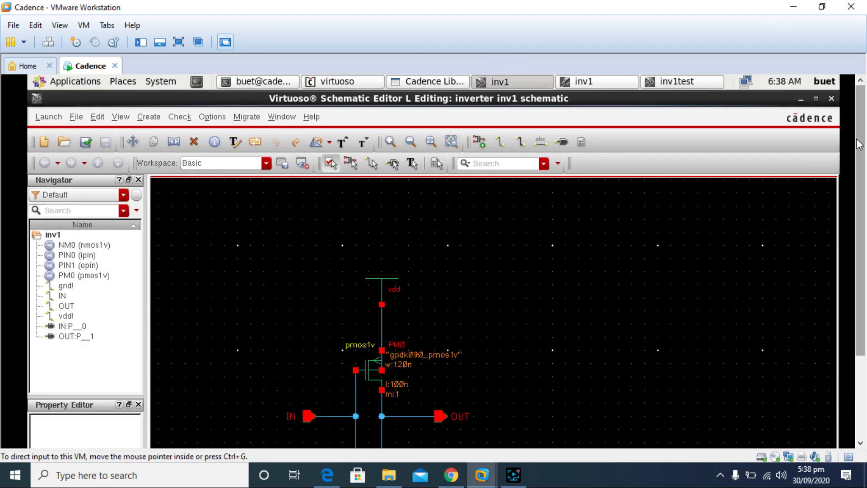
scroll(858, 144, down, 5)
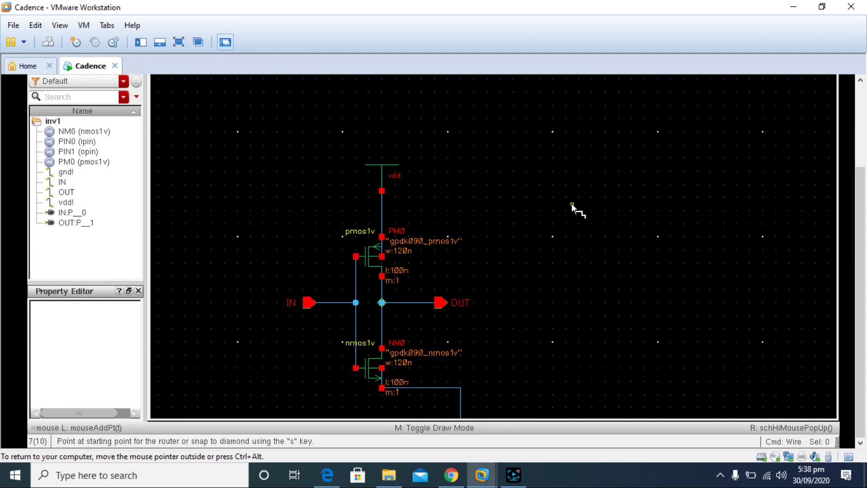
drag(863, 198, 862, 98)
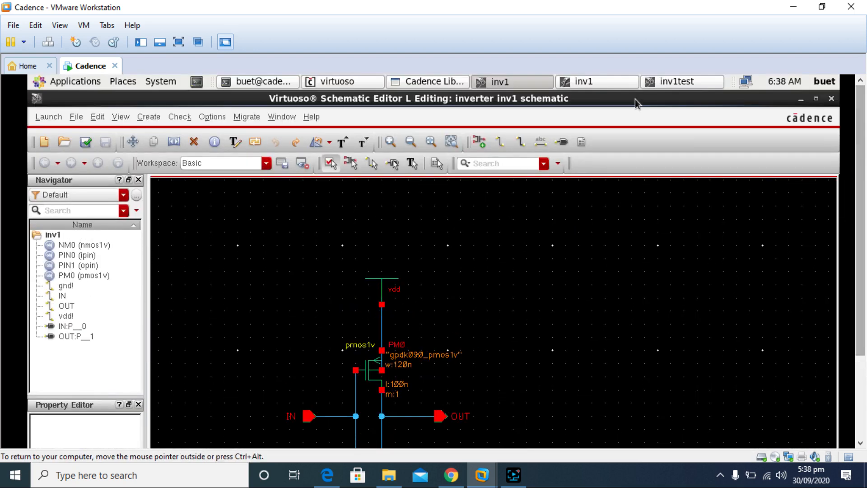
click(599, 81)
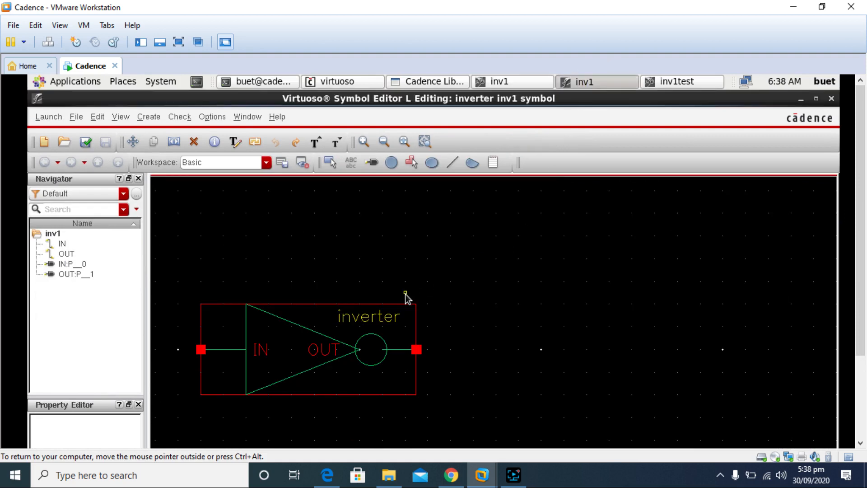
click(524, 82)
click(666, 82)
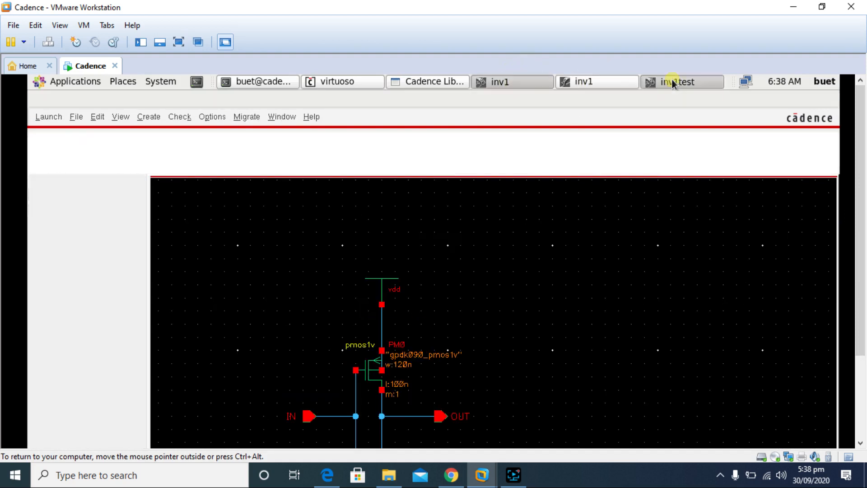
scroll(857, 140, down, 3)
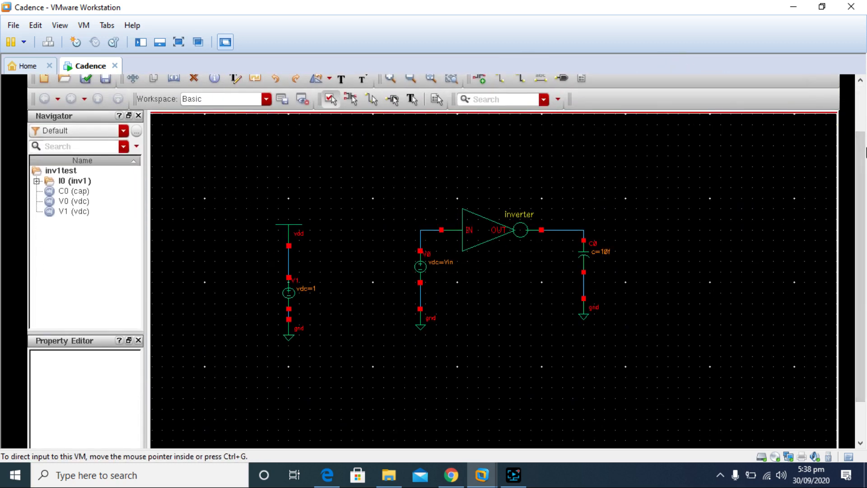
scroll(863, 103, up, 3)
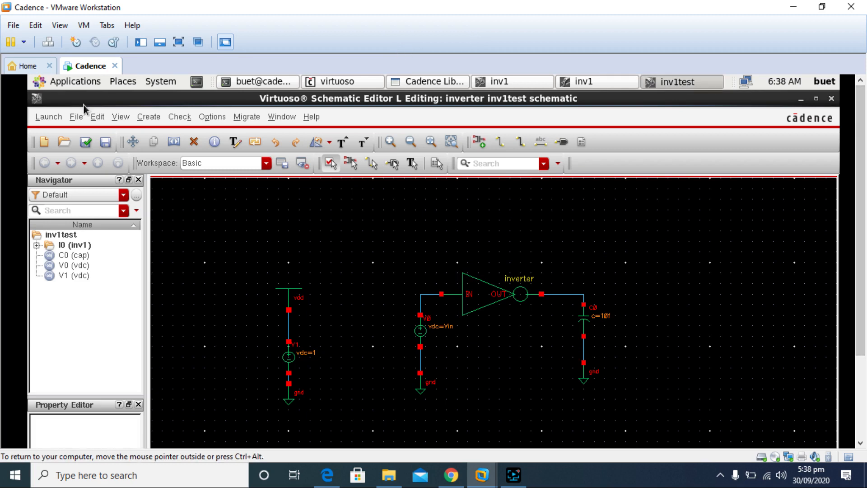
Step: Launch the Analog Design Environment for the inv1test schematic and move its window up to make it fully visible
click(49, 118)
click(65, 137)
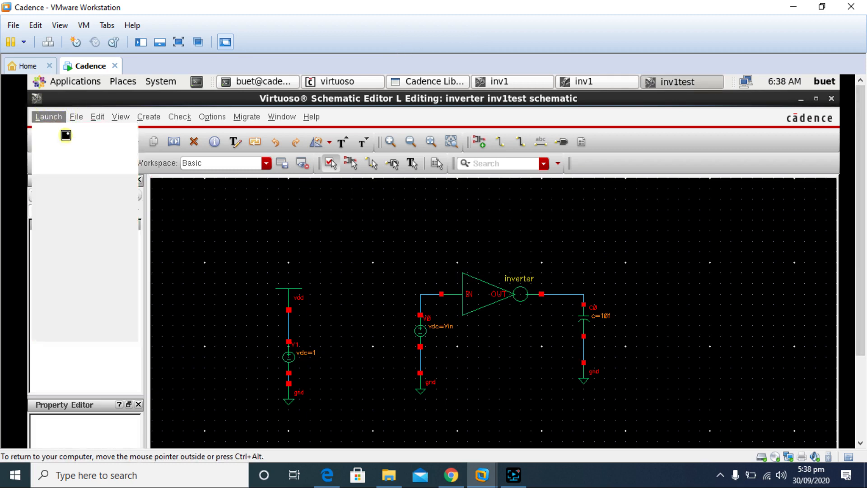
drag(198, 249, 333, 110)
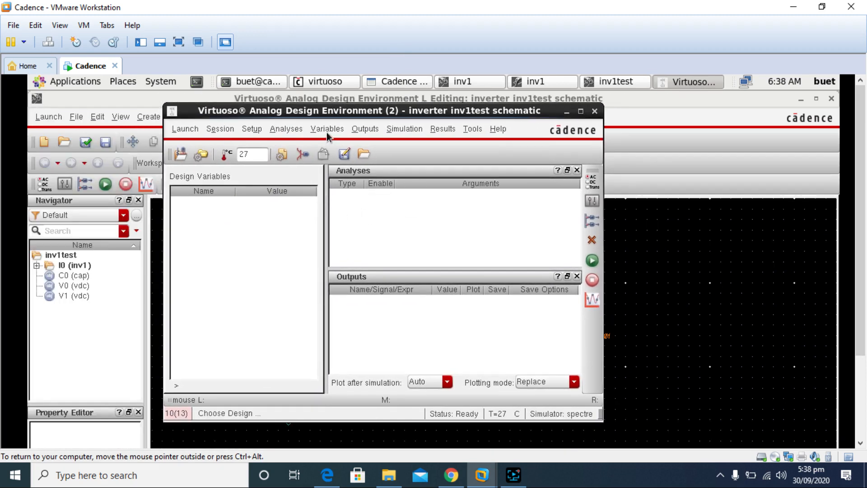
Step: Open the analysis setup for inv1test and choose the dc analysis
click(411, 131)
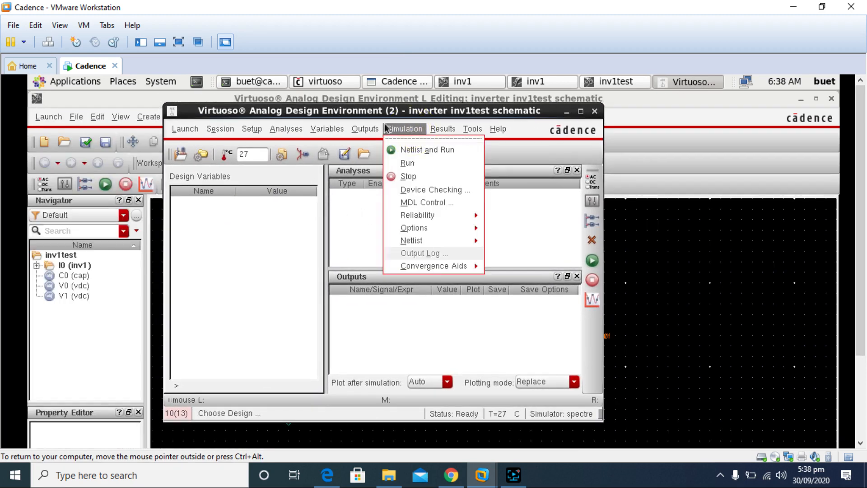
mouse_move(336, 128)
mouse_move(286, 129)
click(291, 154)
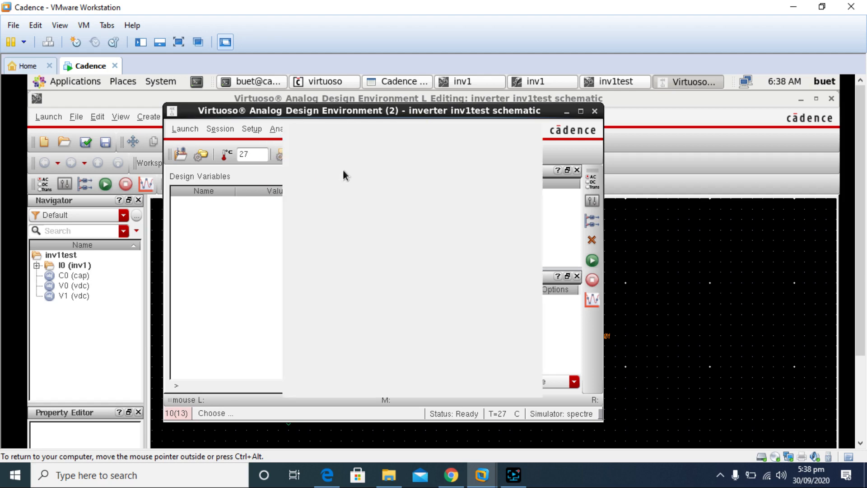
click(391, 132)
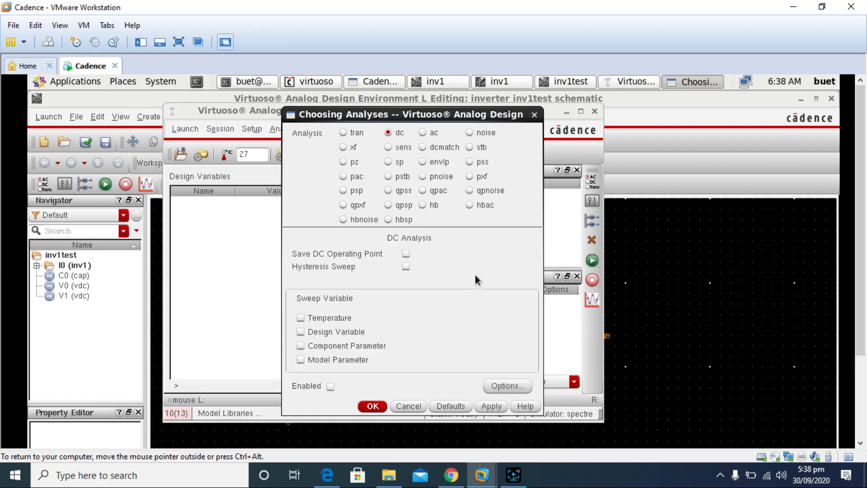
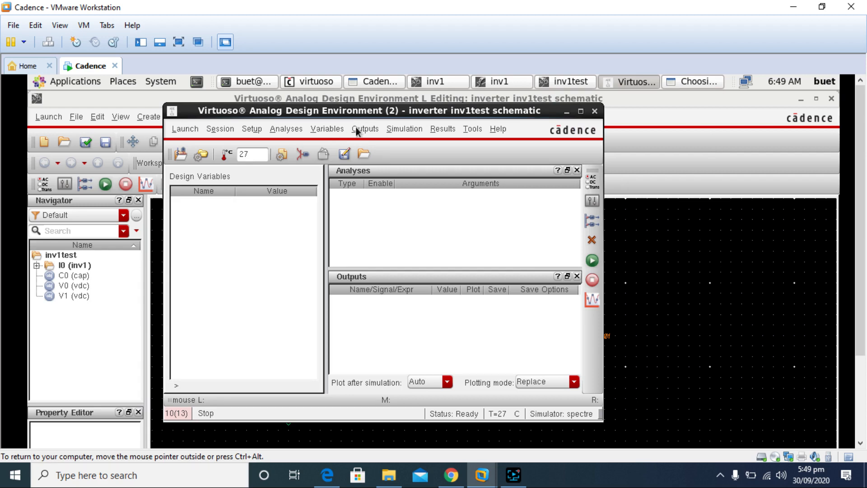
Step: Try to select a design variable as the sweep variable of the dc analysis, and close the analysis setup
click(408, 129)
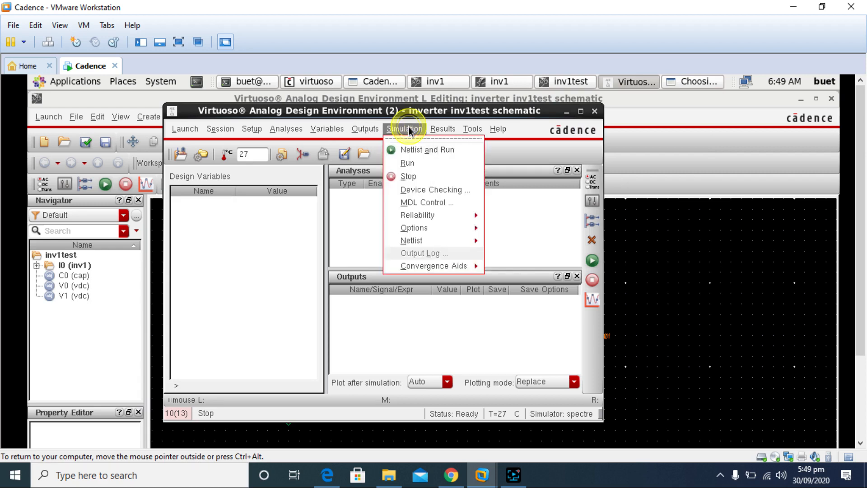
mouse_move(357, 132)
mouse_move(286, 130)
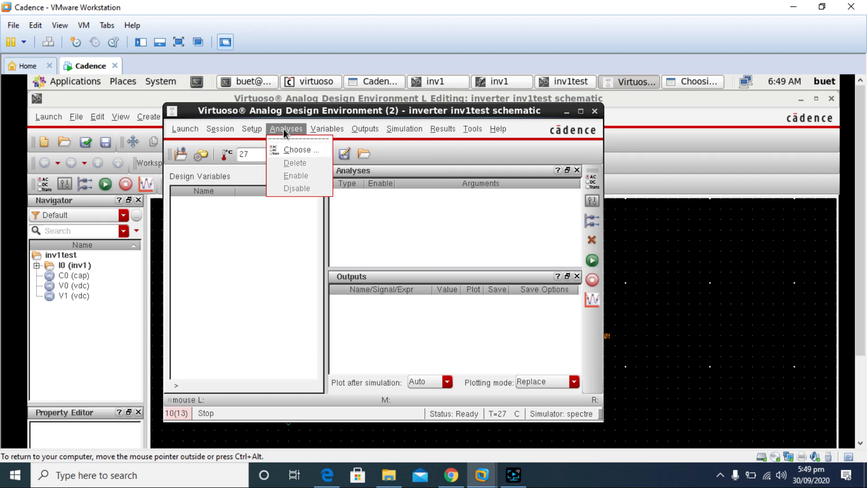
click(684, 82)
click(685, 82)
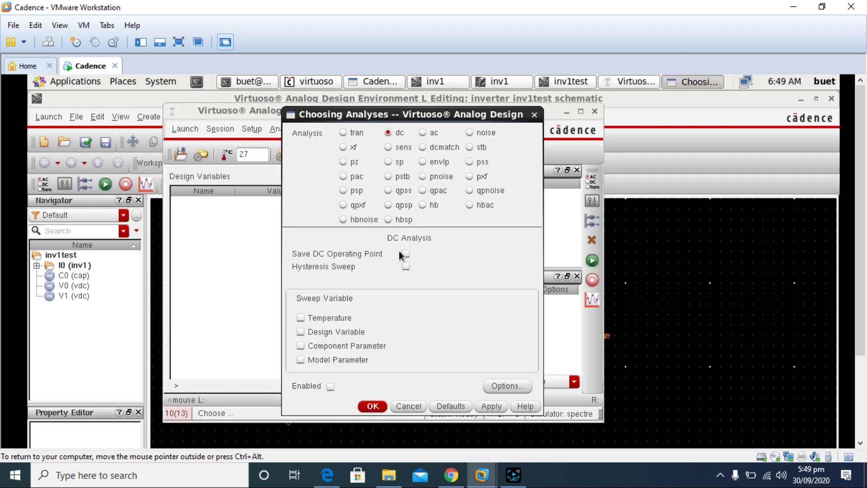
click(301, 332)
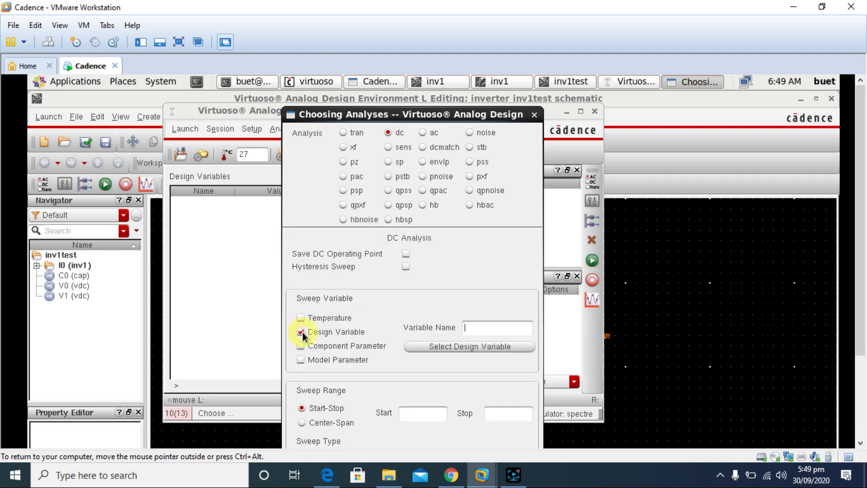
click(480, 345)
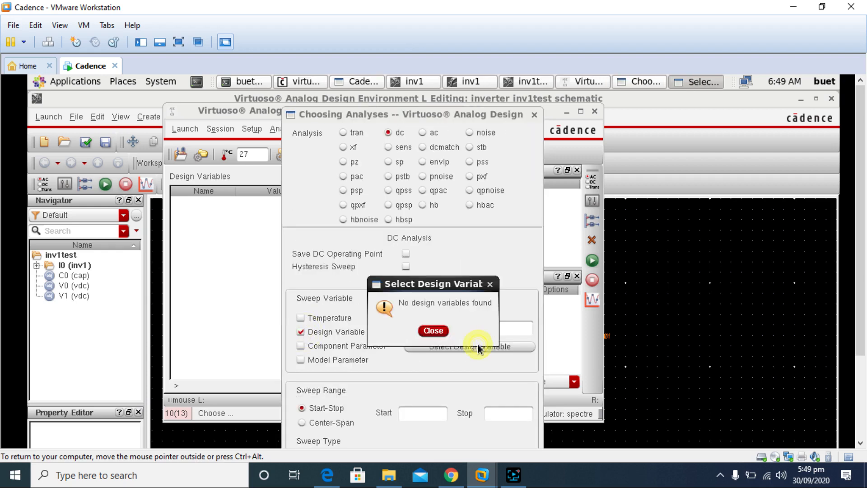
click(433, 331)
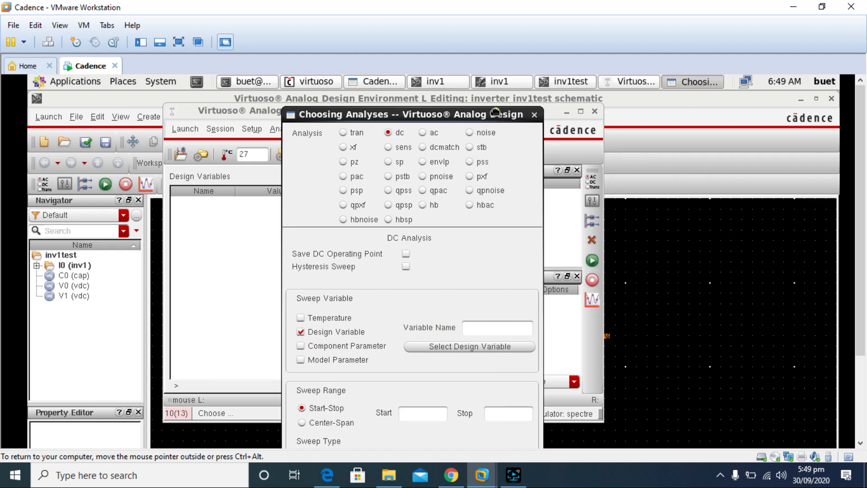
drag(491, 109, 427, 112)
click(473, 122)
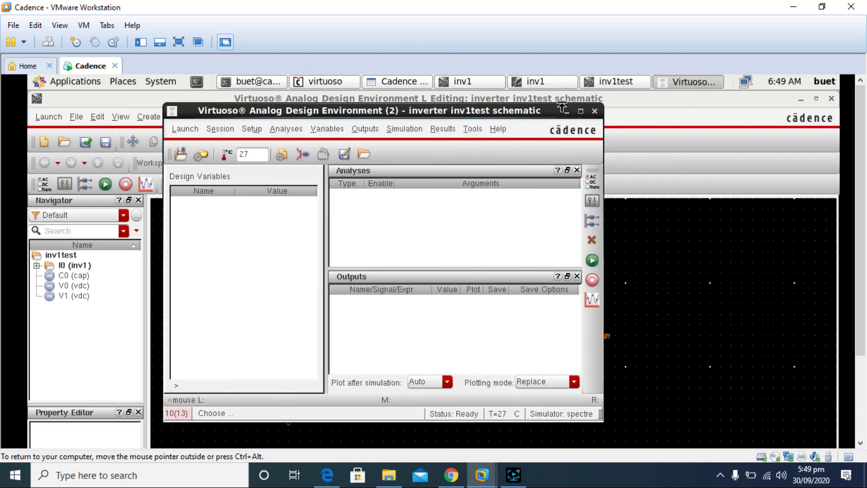
Step: Copy the design variable Vin from the cellview and set its value to 500m
click(210, 220)
right_click(209, 224)
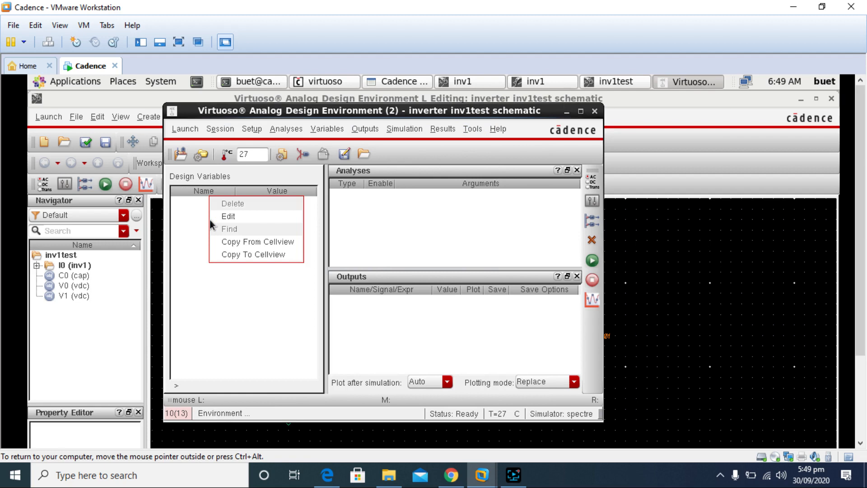
click(250, 242)
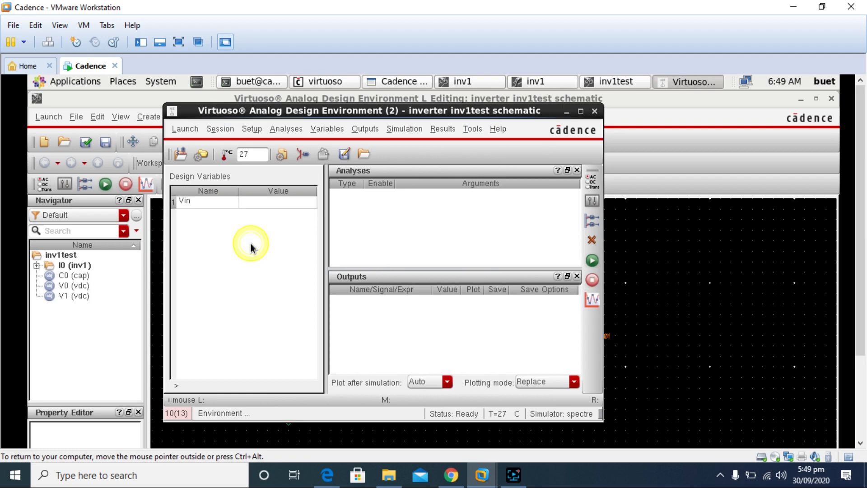
click(260, 203)
click(261, 203)
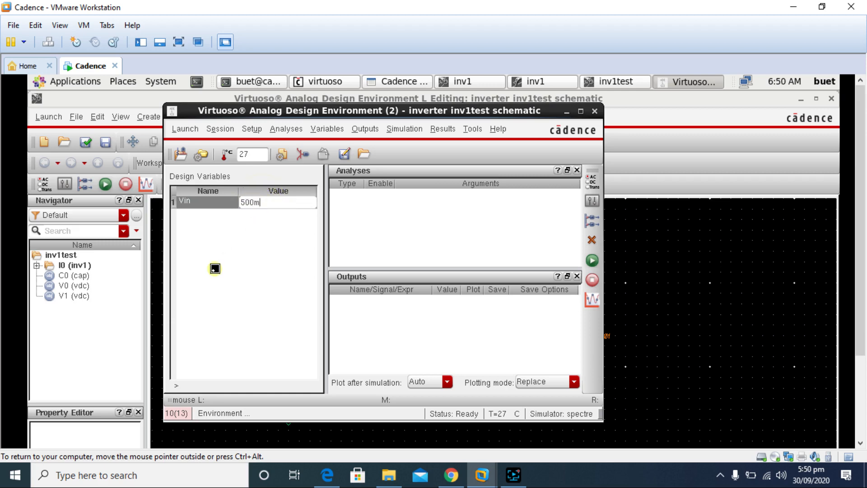
Step: Choose a dc analysis that sweeps a design variable and select Vin as the variable
click(407, 129)
mouse_move(328, 130)
mouse_move(296, 131)
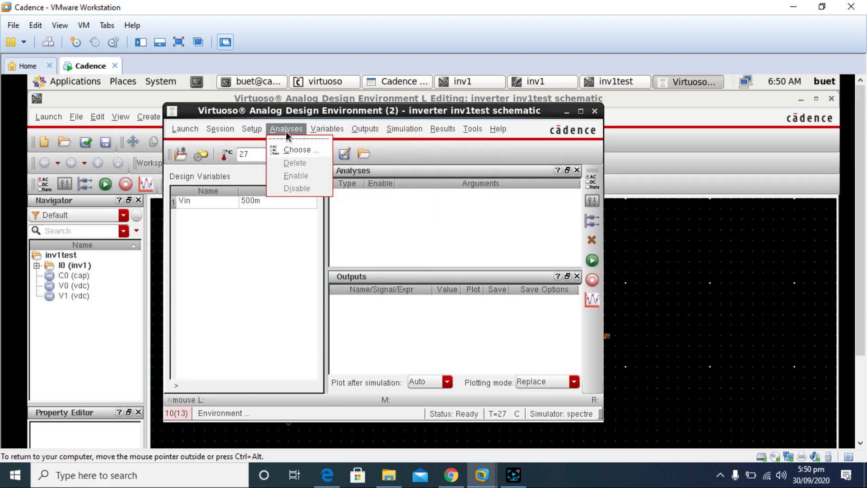
click(299, 151)
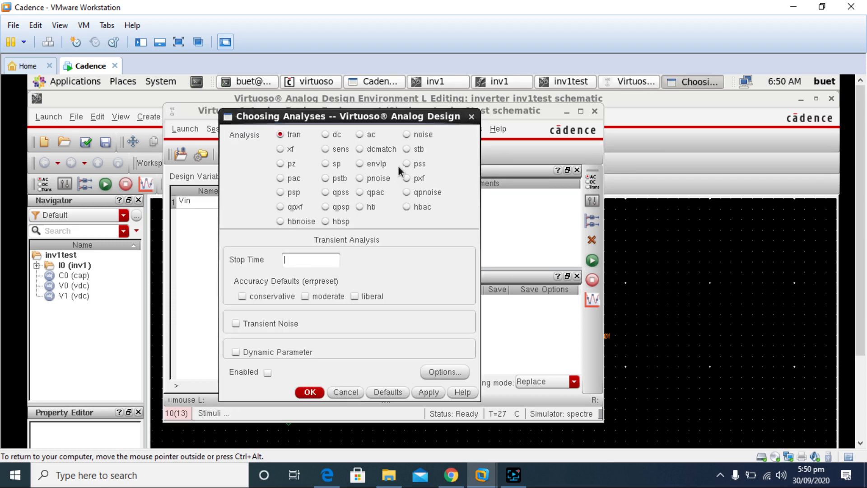
click(325, 134)
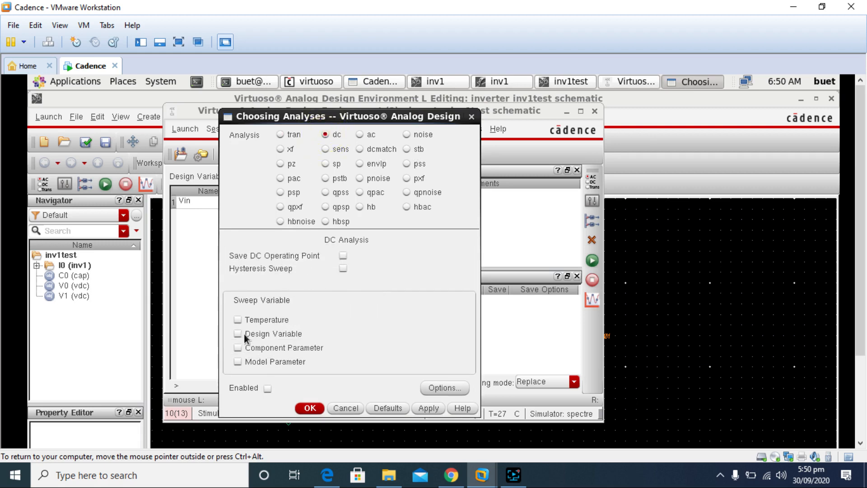
click(238, 335)
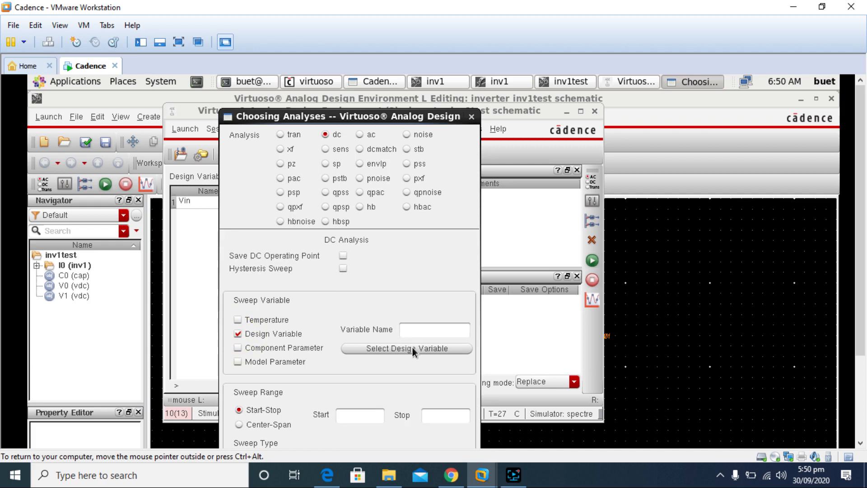
click(413, 347)
click(295, 311)
drag(342, 296, 351, 124)
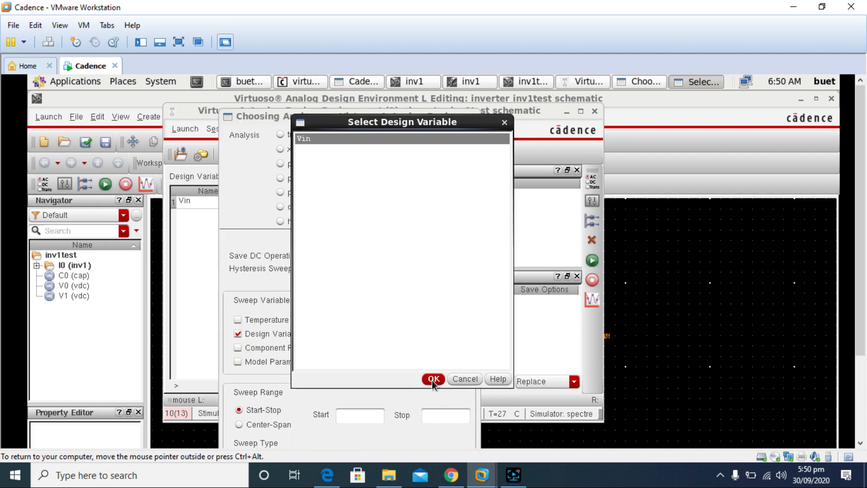
click(432, 378)
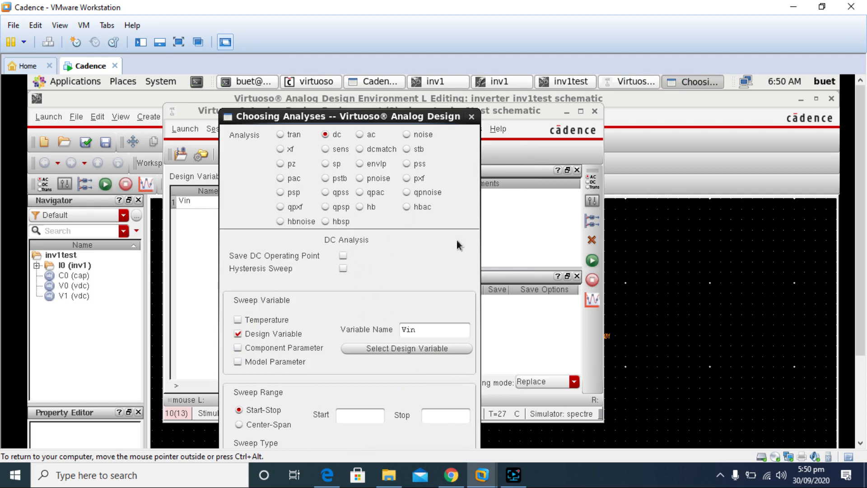
Step: Set the start-stop range of the Vin sweep from 0 to 1
scroll(862, 165, down, 3)
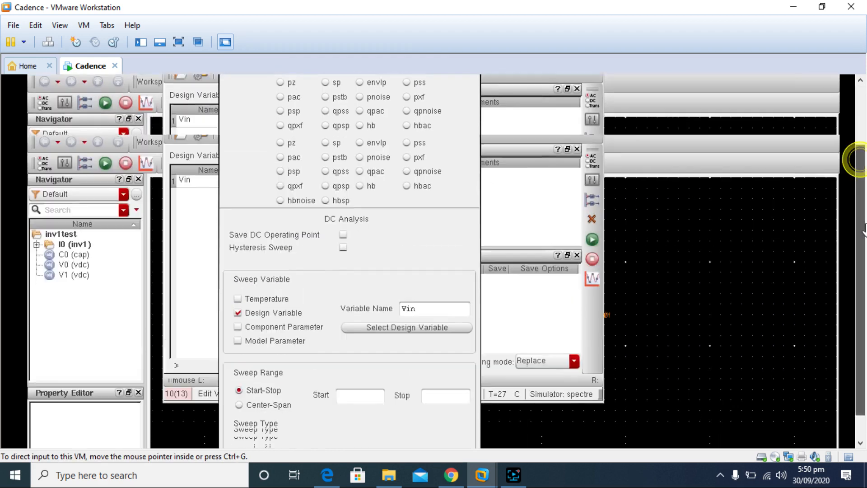
click(347, 330)
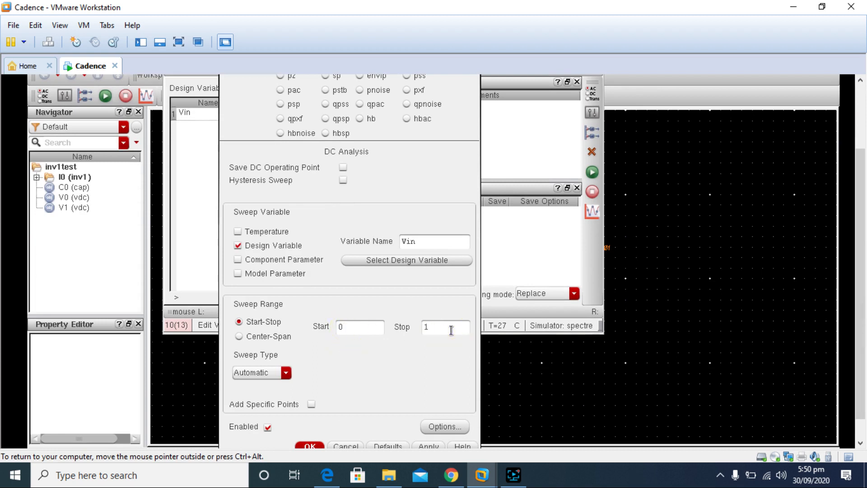
Step: Confirm the dc analysis and select the inverter's input and output nets on the schematic as outputs to plot
click(308, 444)
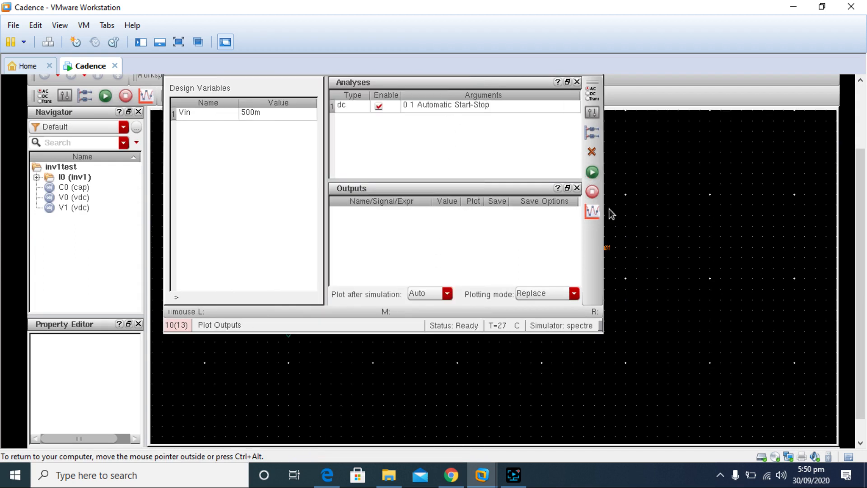
drag(860, 220, 859, 177)
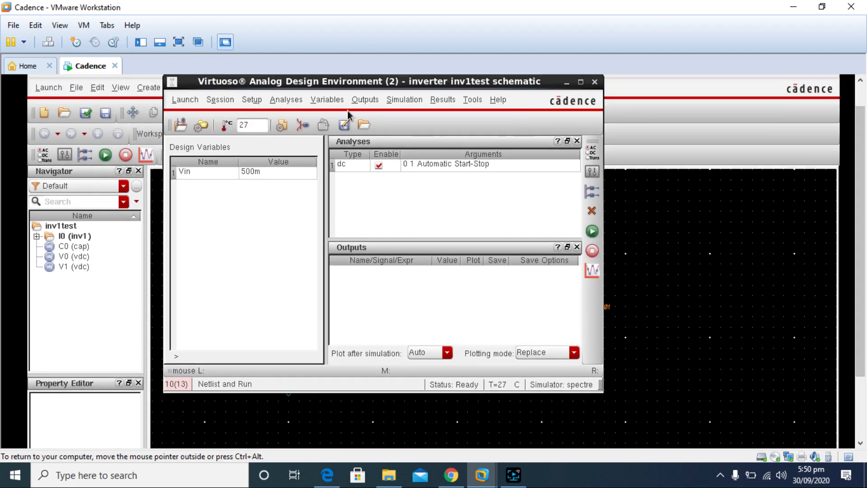
click(364, 100)
mouse_move(393, 174)
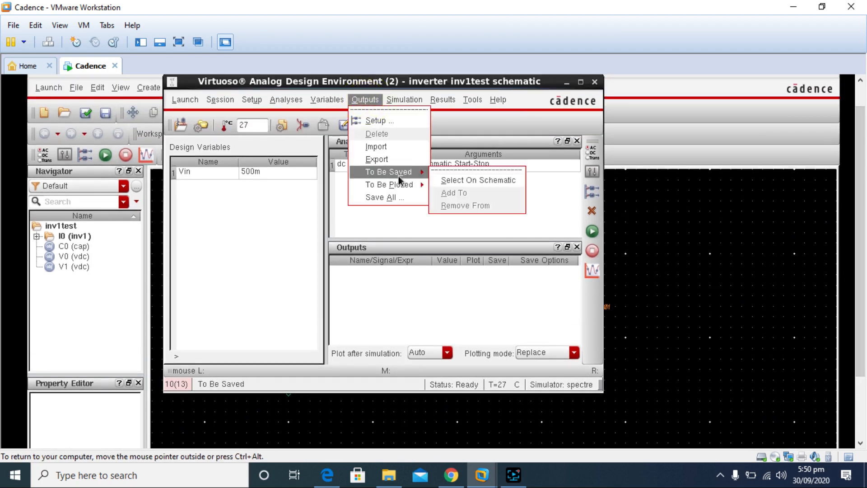
click(453, 194)
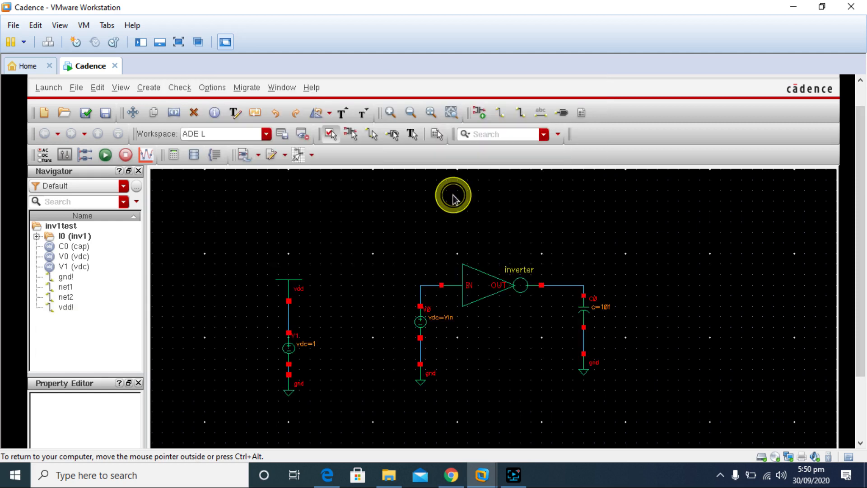
click(425, 286)
click(568, 285)
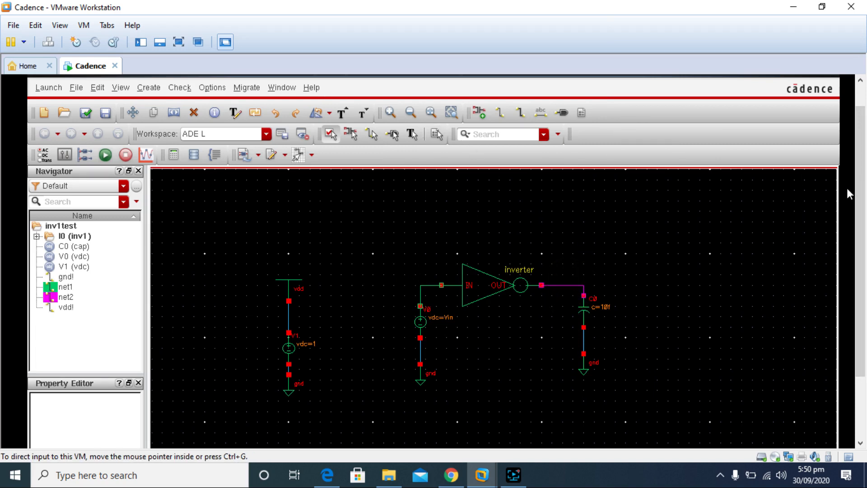
drag(859, 184, 865, 131)
click(688, 81)
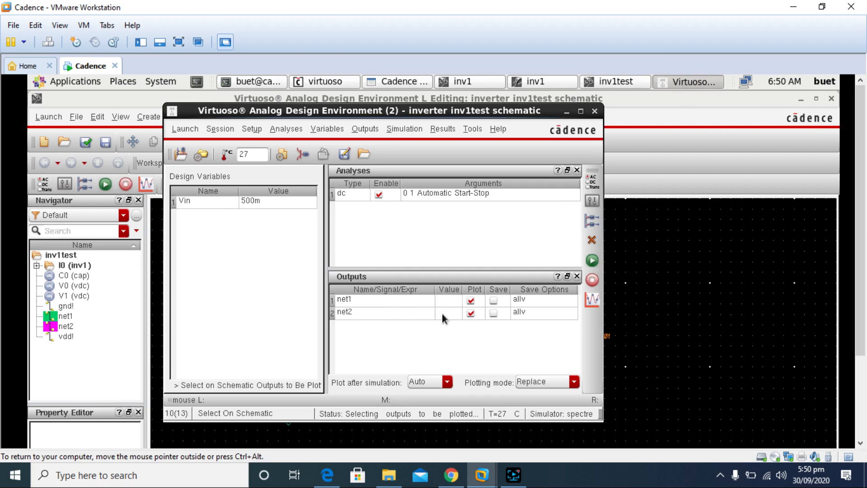
Step: Netlist and run the dc simulation, and examine where the input and output curves cross in the DC response
click(592, 264)
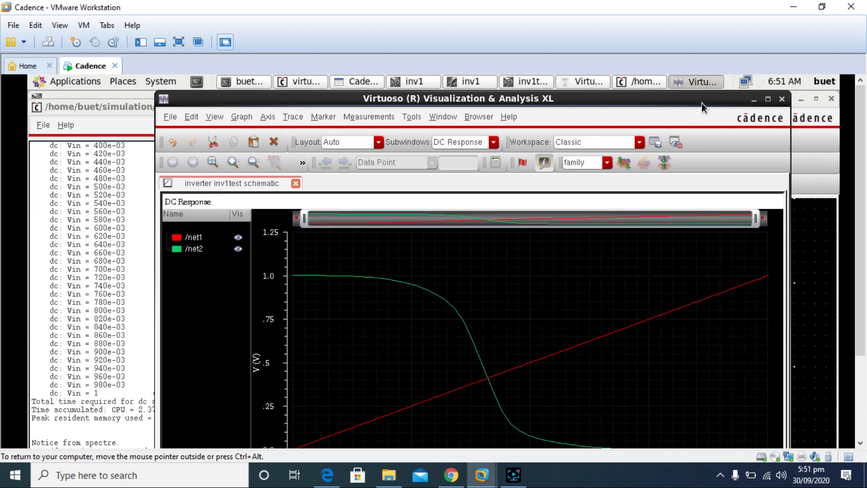
drag(859, 133, 860, 182)
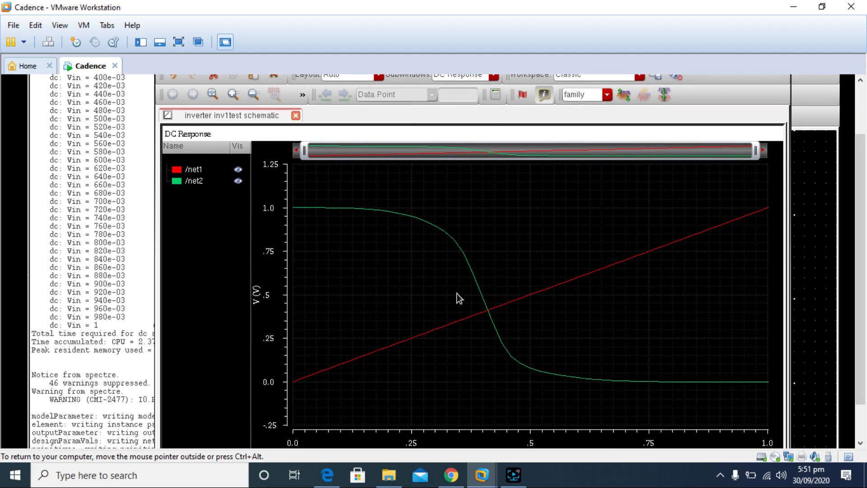
scroll(465, 288, up, 2)
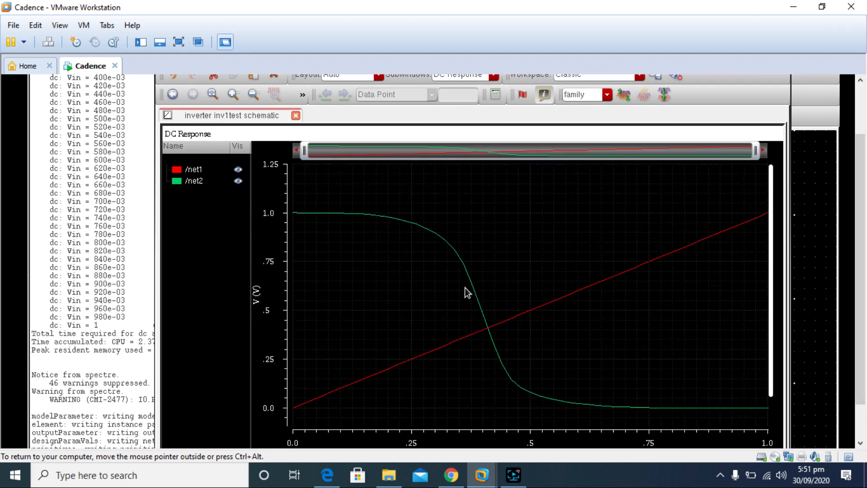
scroll(464, 287, up, 1)
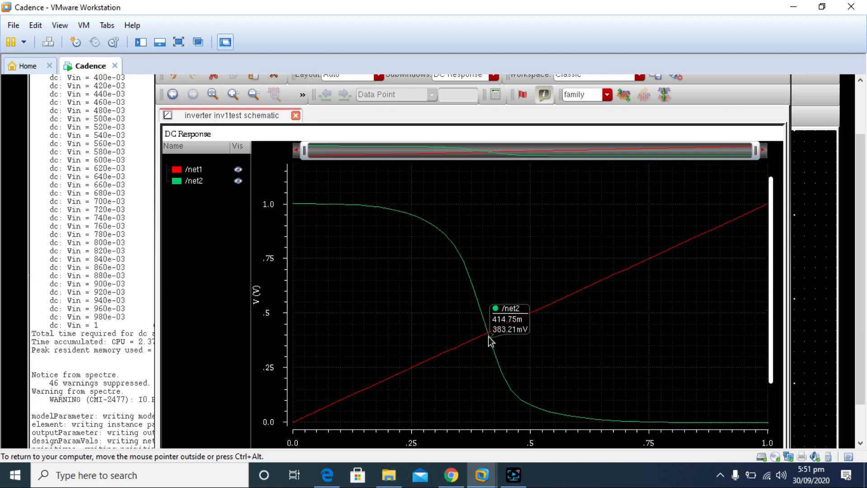
mouse_move(529, 316)
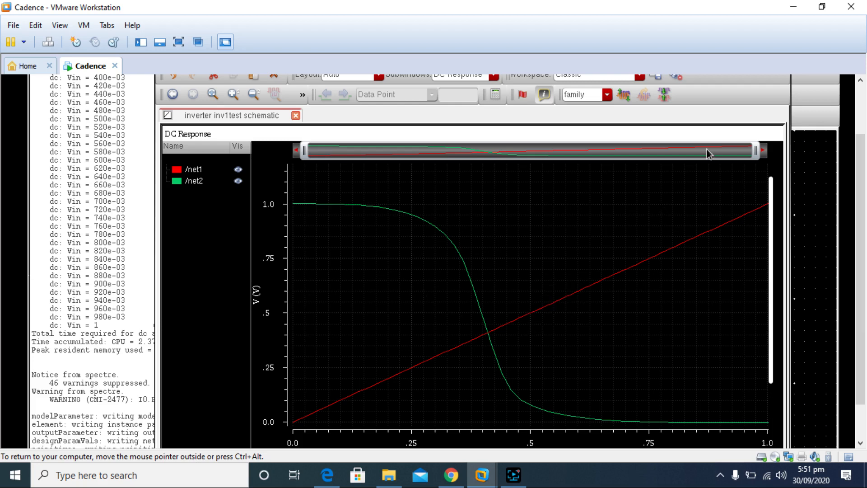
Step: Minimize the waveform, log, simulation and testbench windows, and cancel the active wire command in the inv1 schematic
drag(863, 139, 863, 80)
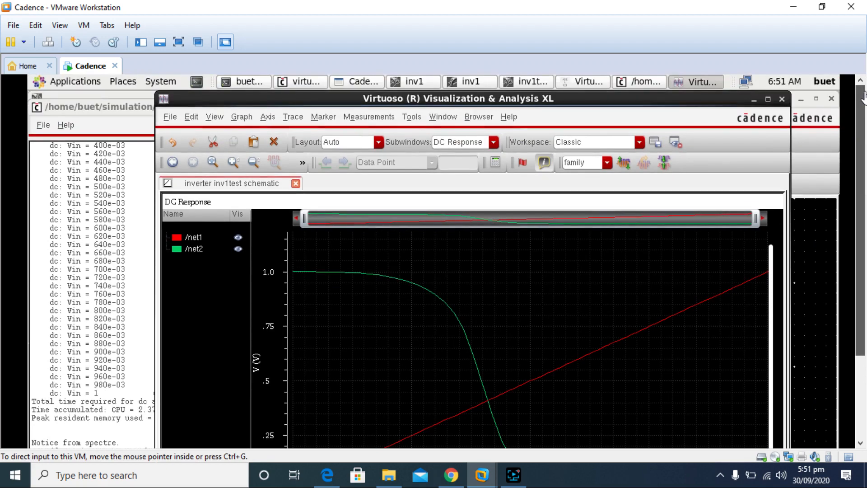
click(754, 99)
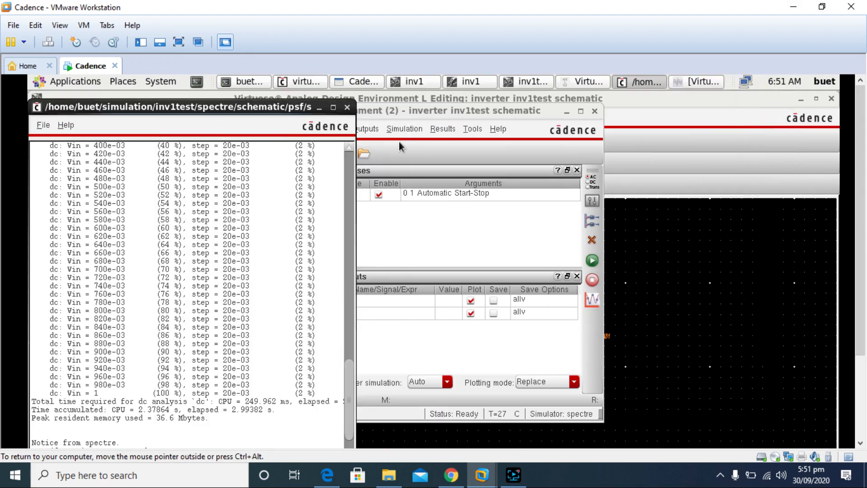
click(319, 108)
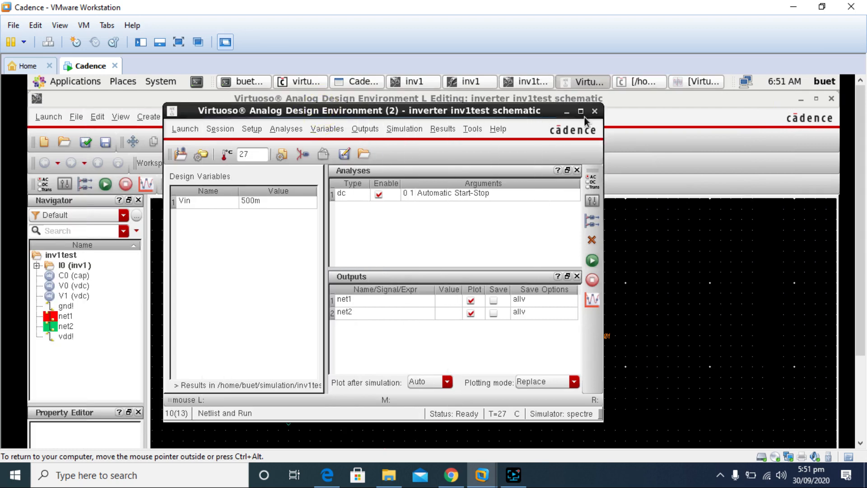
click(566, 111)
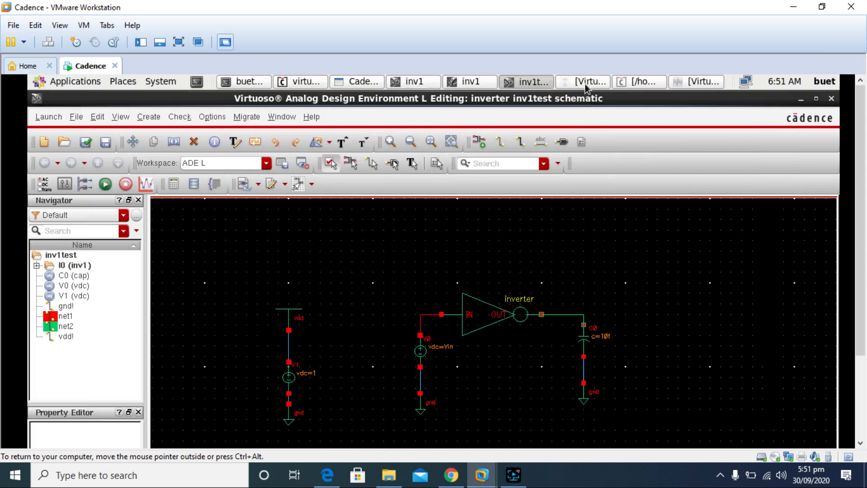
click(529, 84)
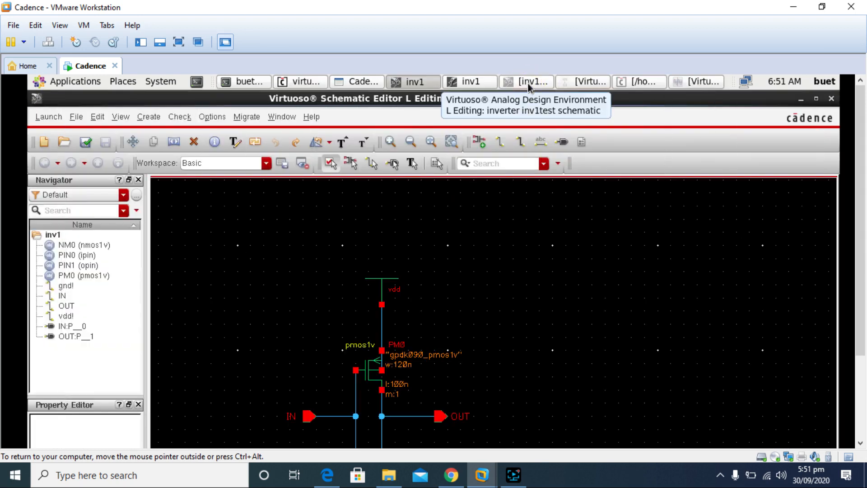
drag(857, 183, 859, 262)
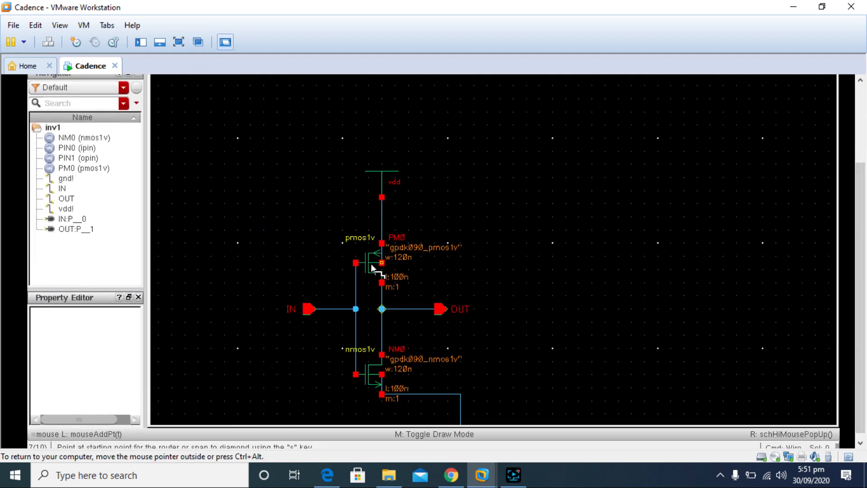
key(Escape)
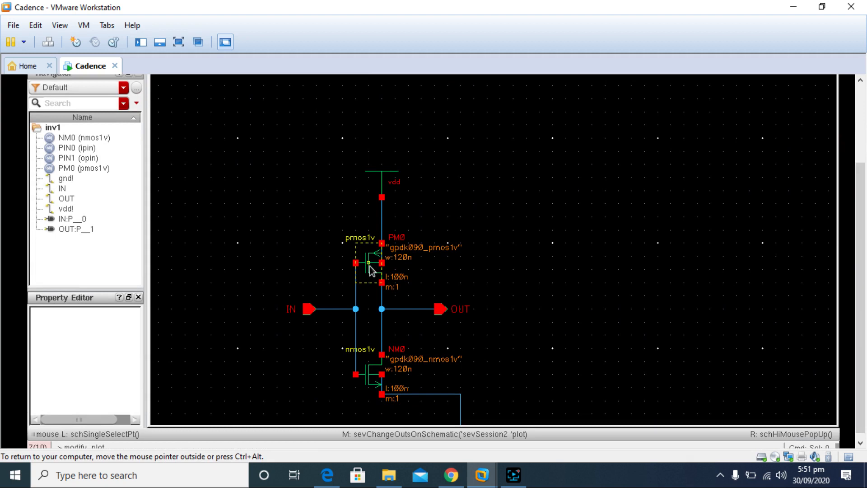
Step: Set the total width of the pmos1v transistor PM0 in the inv1 schematic to the variable Wp
click(371, 270)
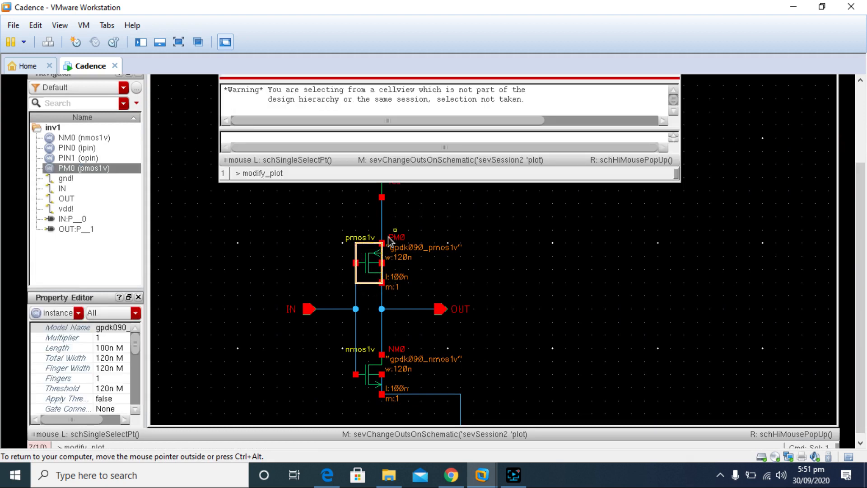
drag(860, 224, 859, 195)
click(644, 118)
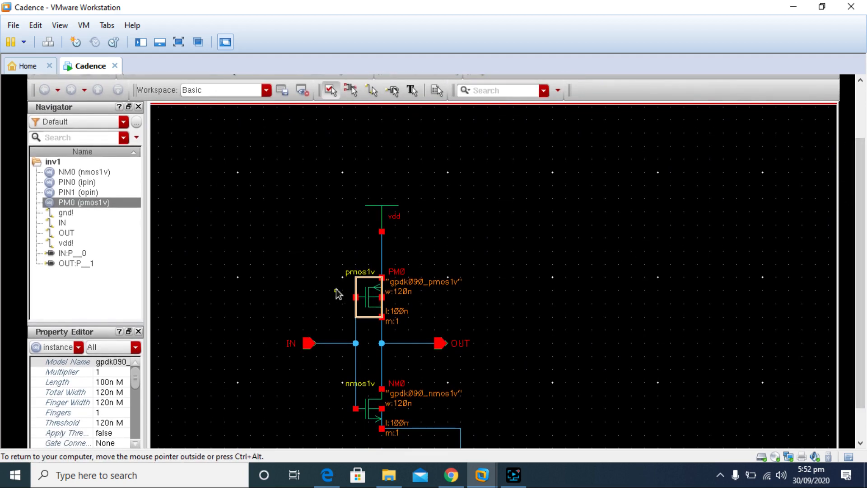
click(371, 296)
key(q)
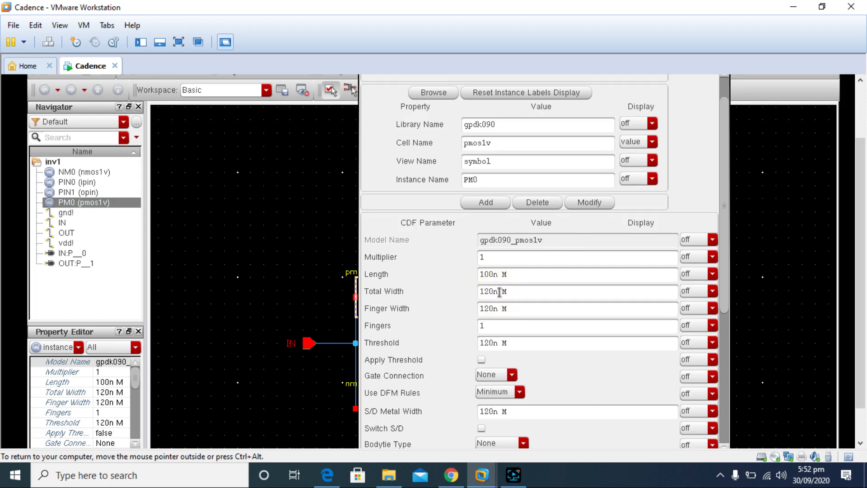
key(BackSpace)
key(BackSpace)
text(w)
key(BackSpace)
text(Wp)
drag(857, 220, 860, 279)
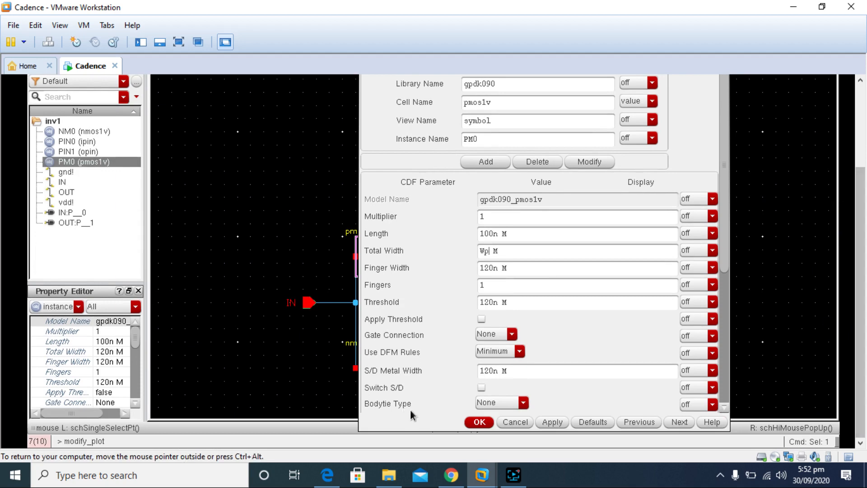
click(479, 422)
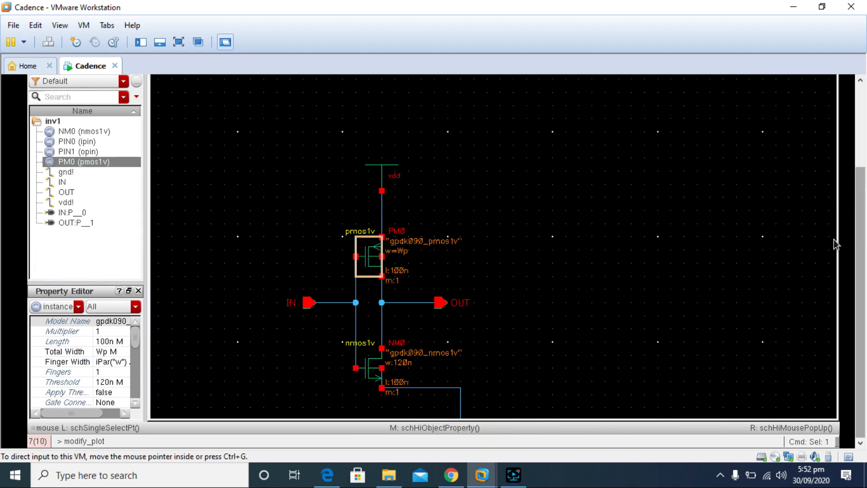
Step: Set the total width of the nmos1v transistor NM0 to the variable Wn
click(370, 372)
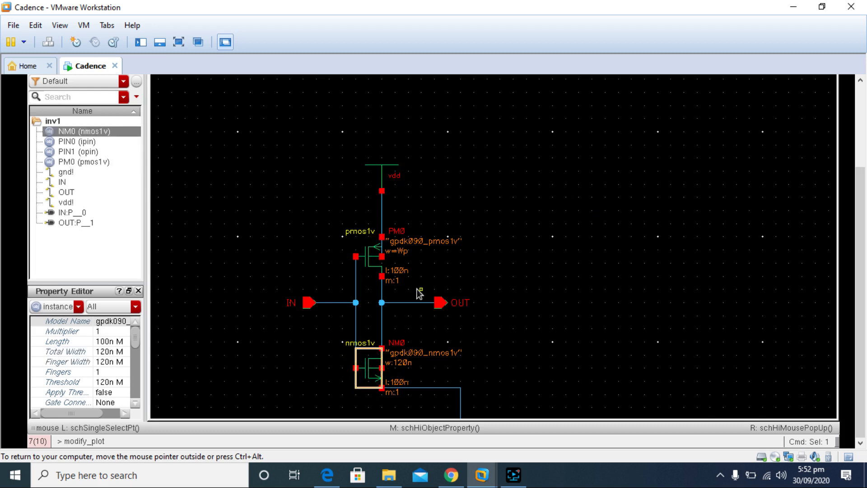
key(q)
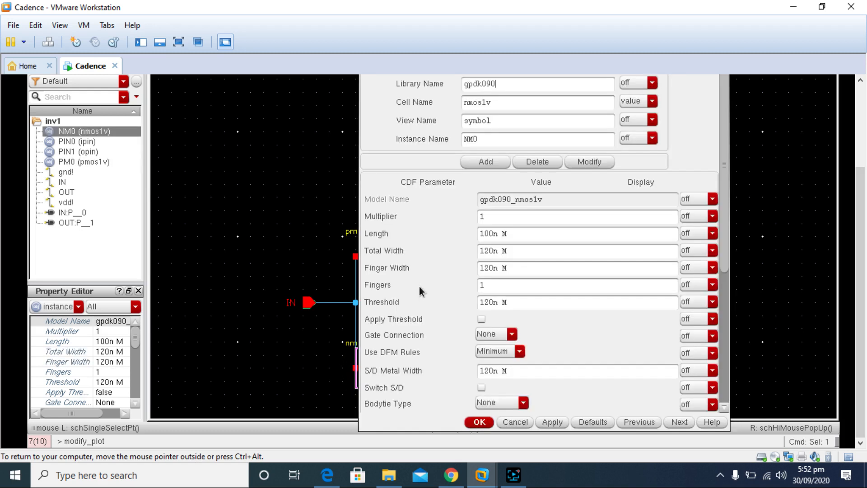
click(497, 250)
key(BackSpace)
key(BackSpace)
key(BackSpace)
key(BackSpace)
text(w)
key(BackSpace)
text(Wn)
click(482, 422)
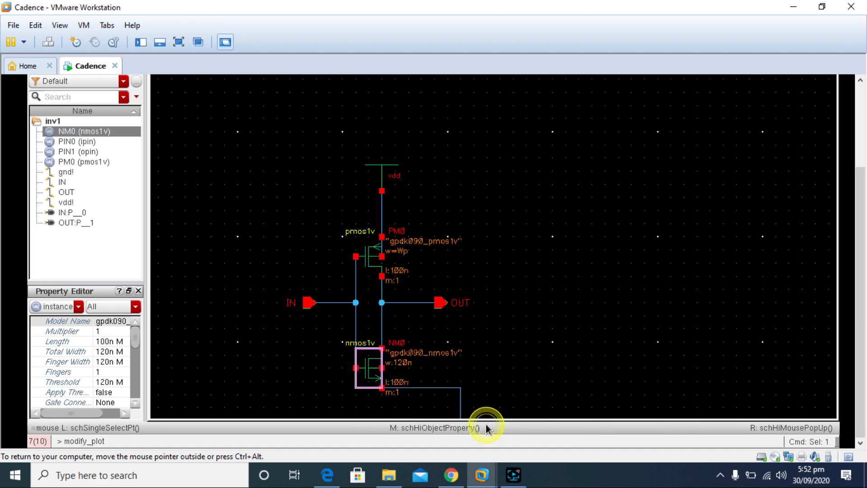
Step: Check the design variables in the simulation setup, and check and save the inv1 schematic
drag(864, 266, 861, 166)
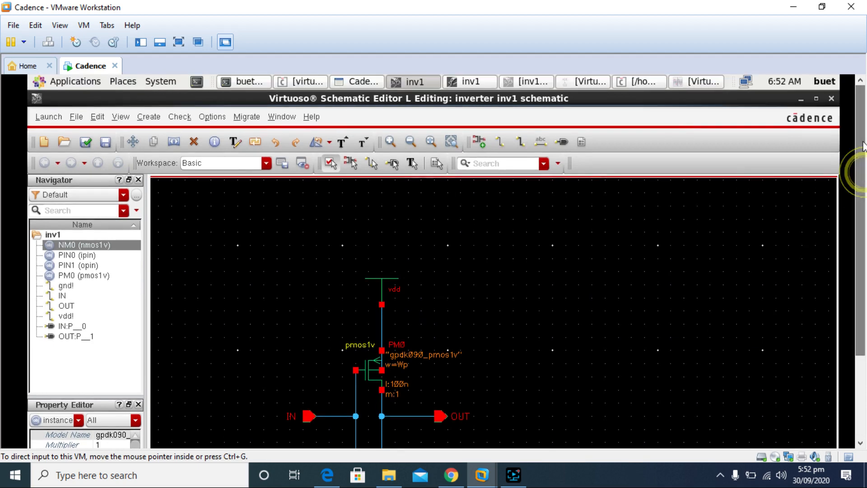
click(580, 81)
click(244, 237)
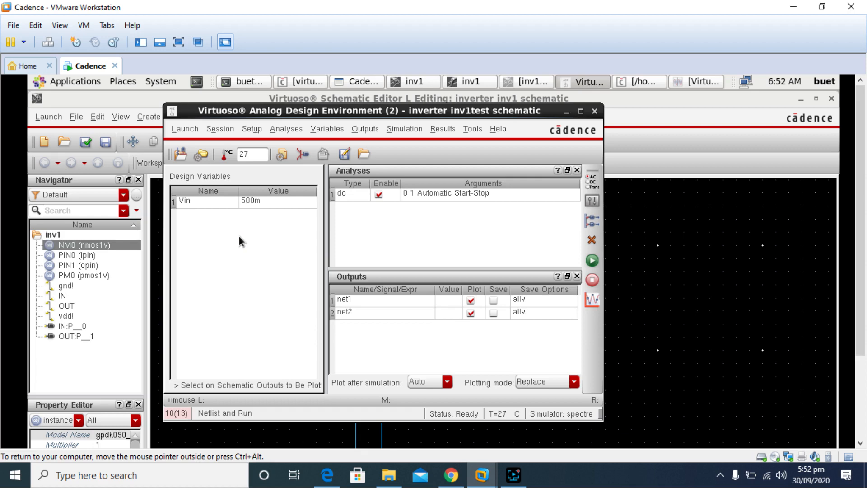
click(568, 113)
click(86, 142)
Step: Return to the Analog Design Environment and copy the design variables Wn and Wp from the cellview
click(696, 90)
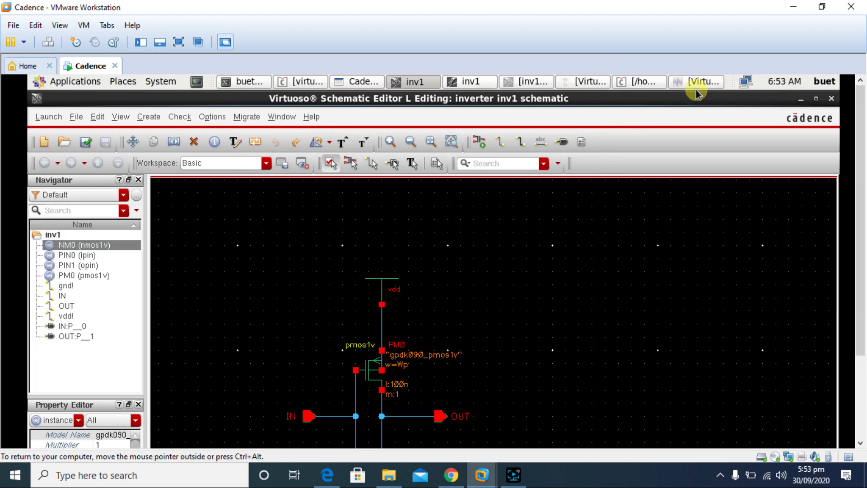
click(638, 82)
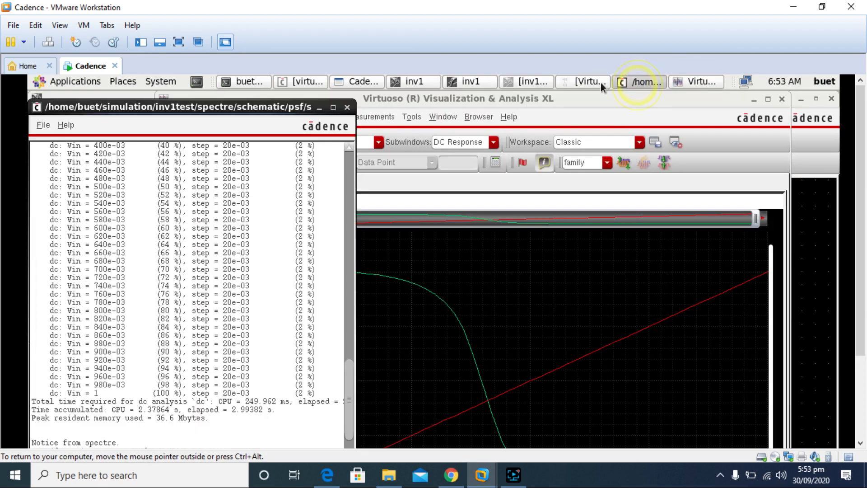
click(587, 81)
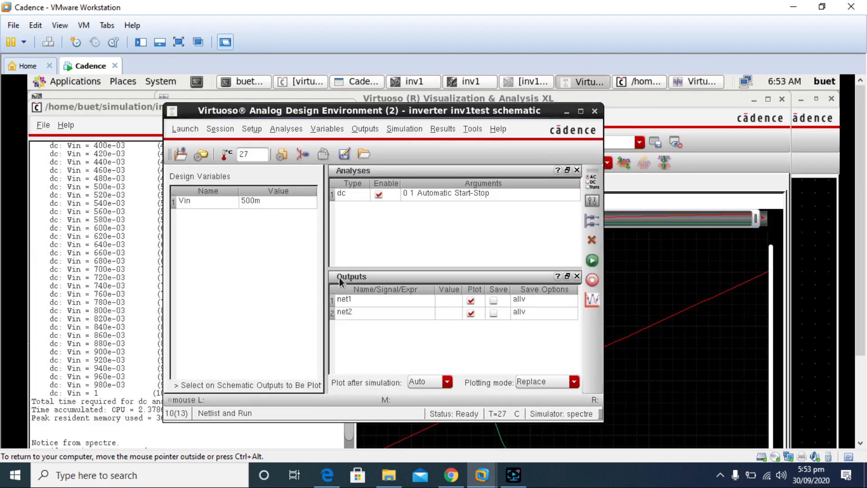
right_click(226, 234)
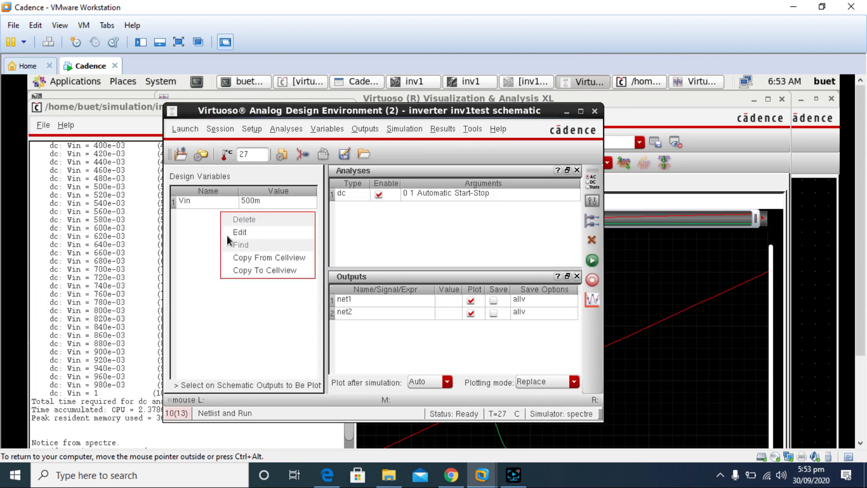
click(254, 261)
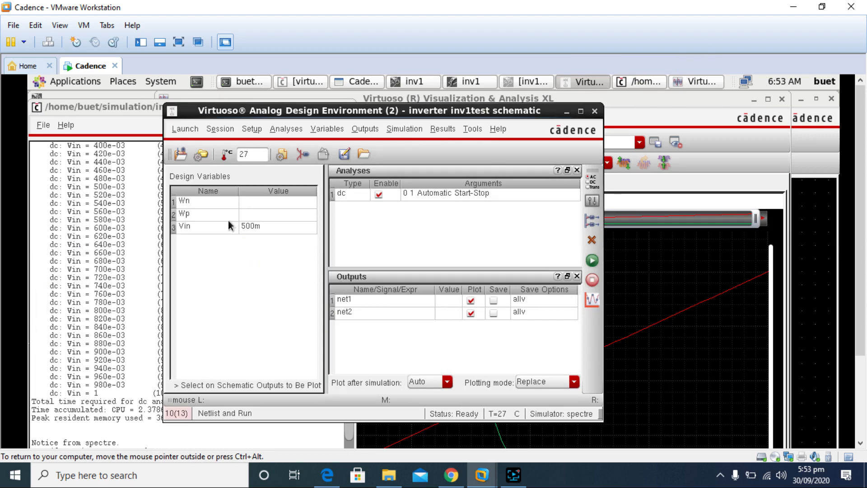
Step: Set the design variable Wn to 120n and Wp to 300n
double_click(254, 202)
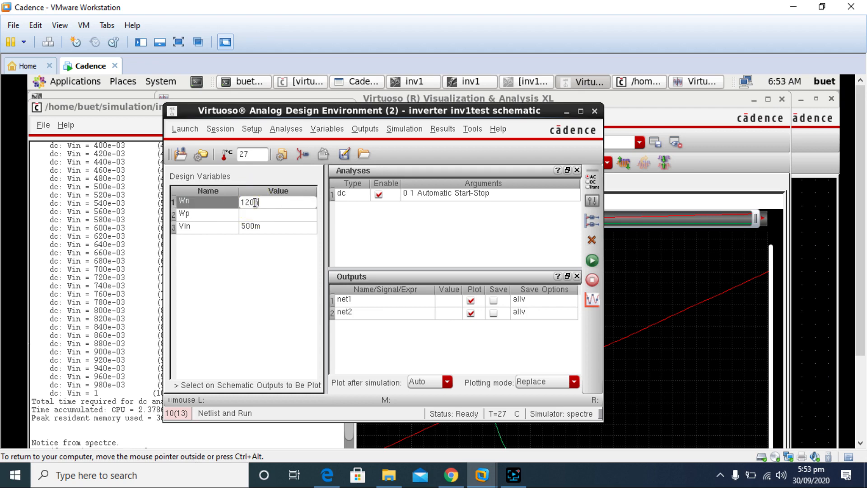
double_click(250, 211)
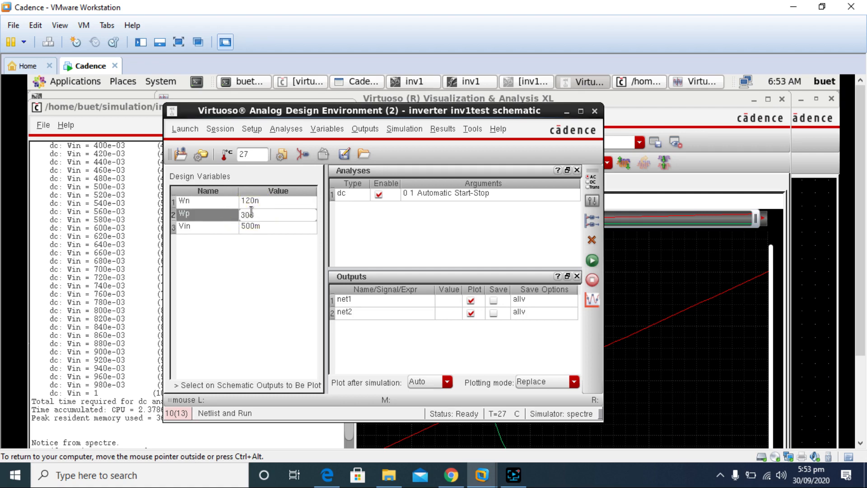
text(300n)
click(266, 293)
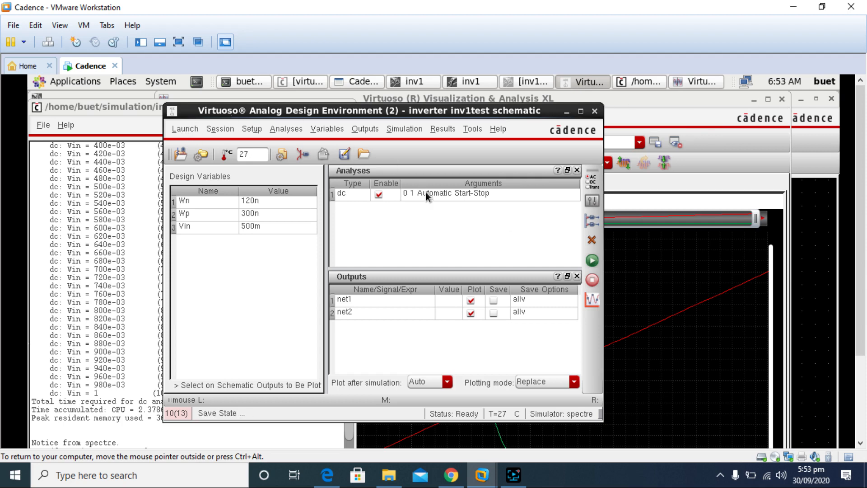
Step: Set the plotting mode to Append, run the dc simulation, and inspect the overlaid transfer curves
click(574, 383)
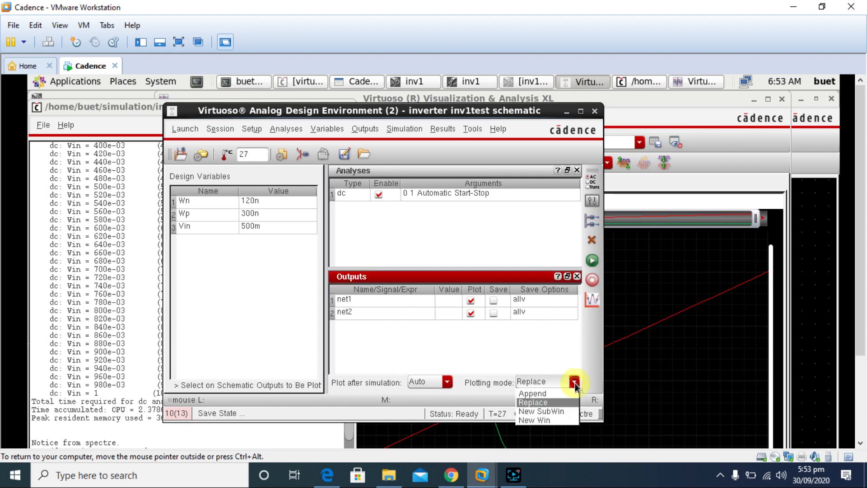
click(547, 395)
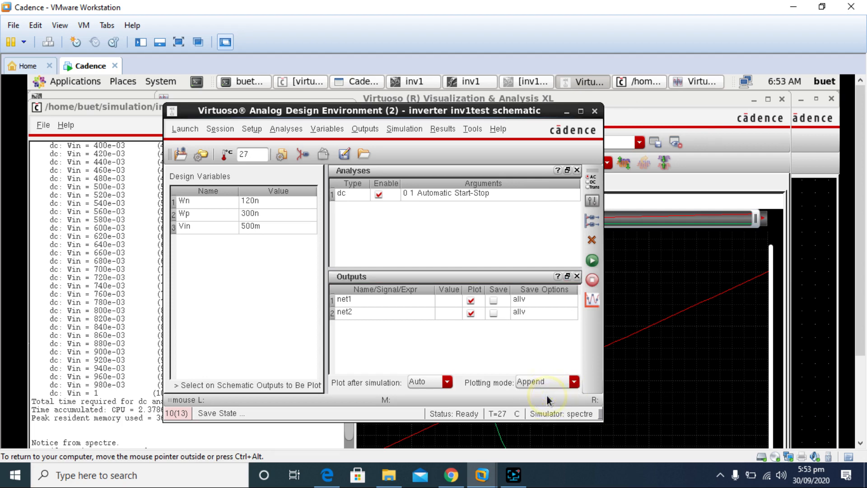
click(591, 261)
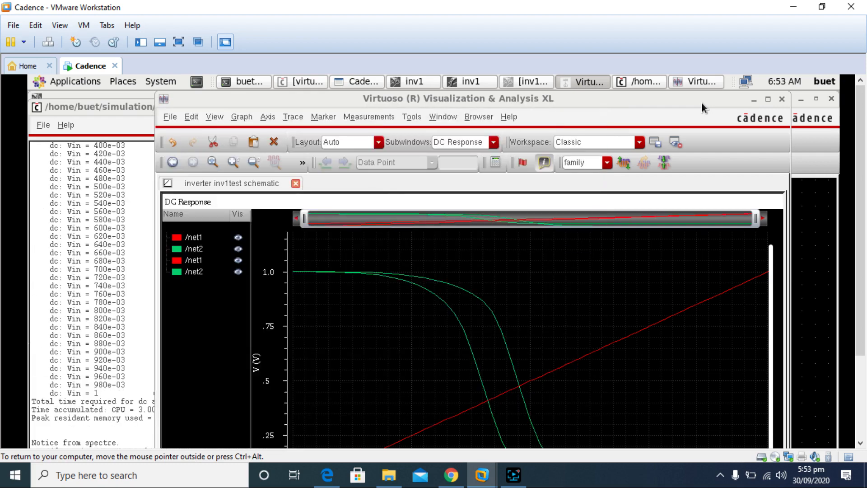
drag(862, 148, 863, 225)
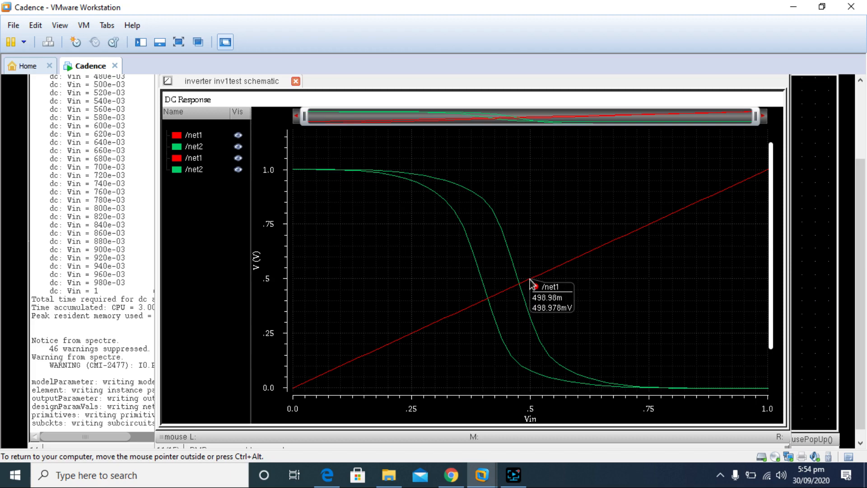
drag(860, 206, 863, 140)
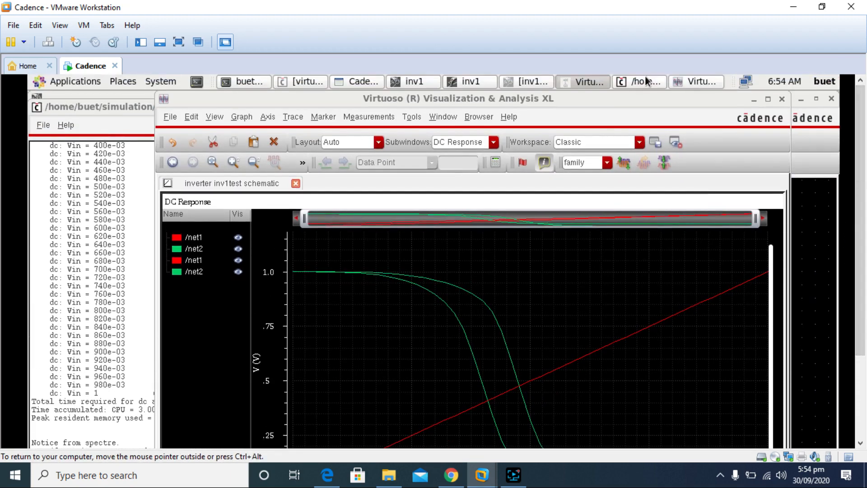
Step: Return to the Analog Design Environment, set Wp to 350n, and rerun the dc simulation
click(682, 83)
click(633, 83)
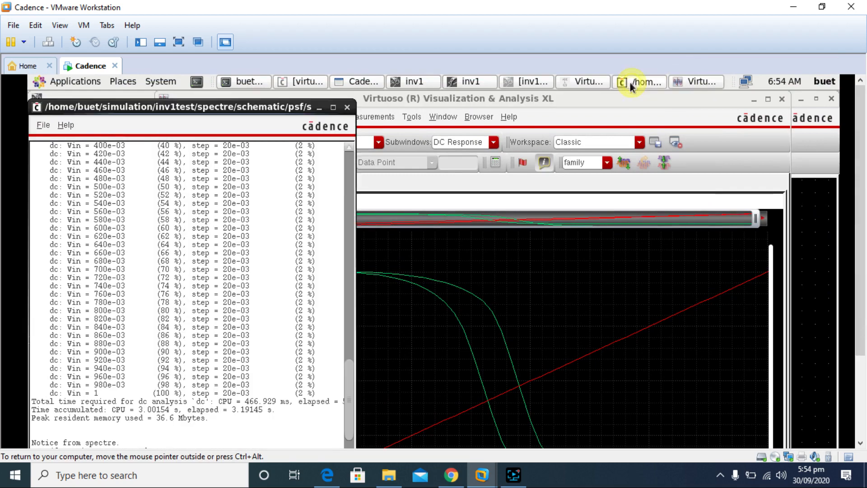
click(582, 81)
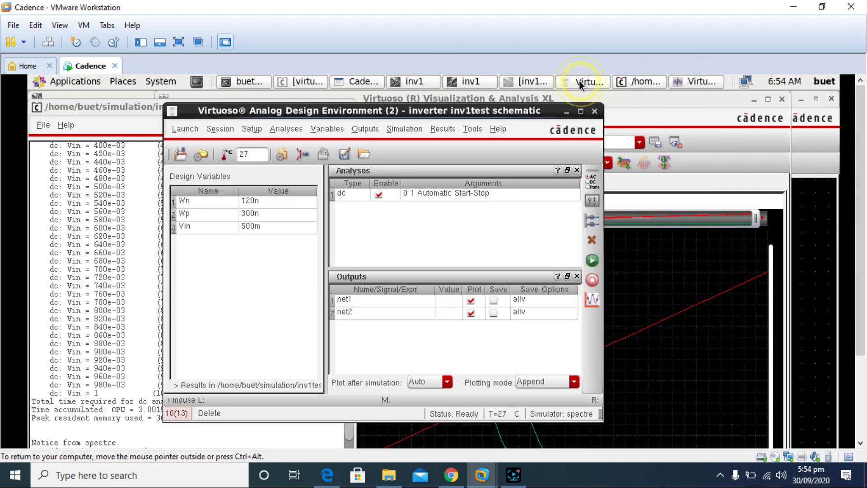
click(253, 216)
click(252, 214)
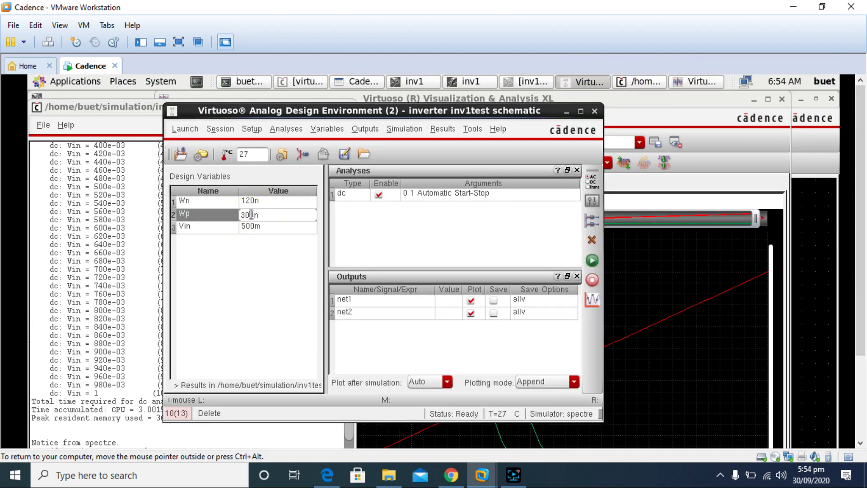
key(Left)
key(Left)
key(BackSpace)
text(5)
click(295, 338)
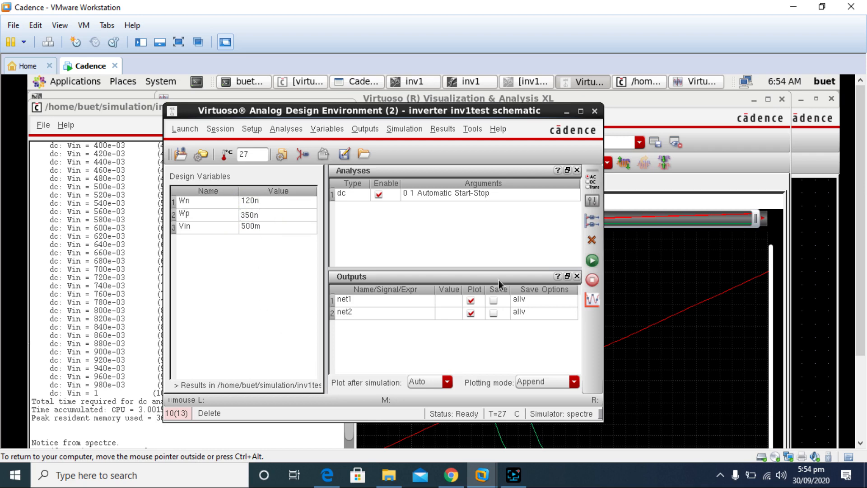
click(277, 275)
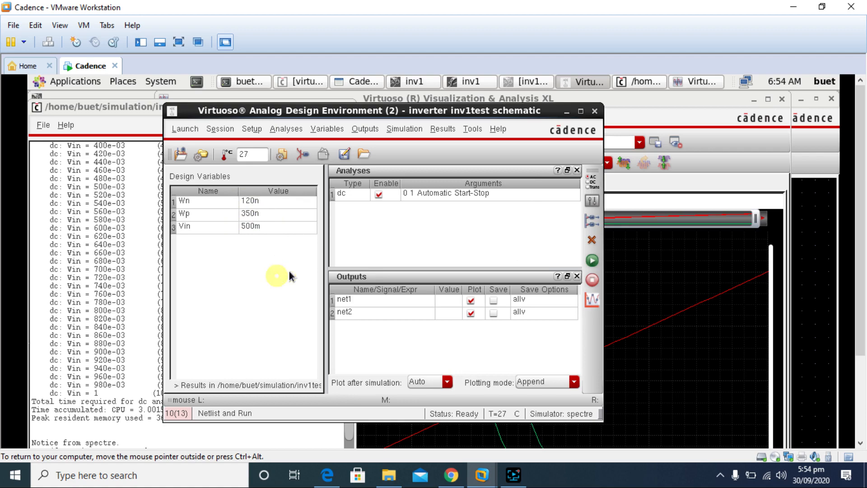
click(592, 260)
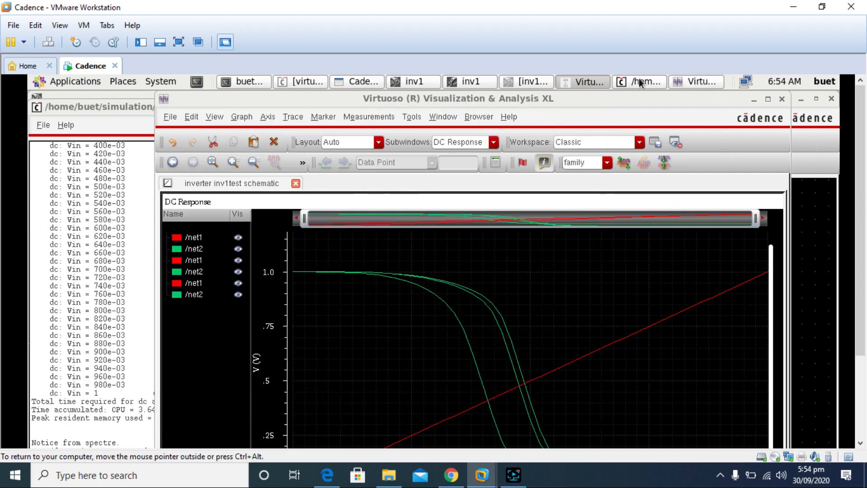
Step: Bring back the simulation setup, change the design variable Wp to 370n, and run the dc sweep again
click(701, 82)
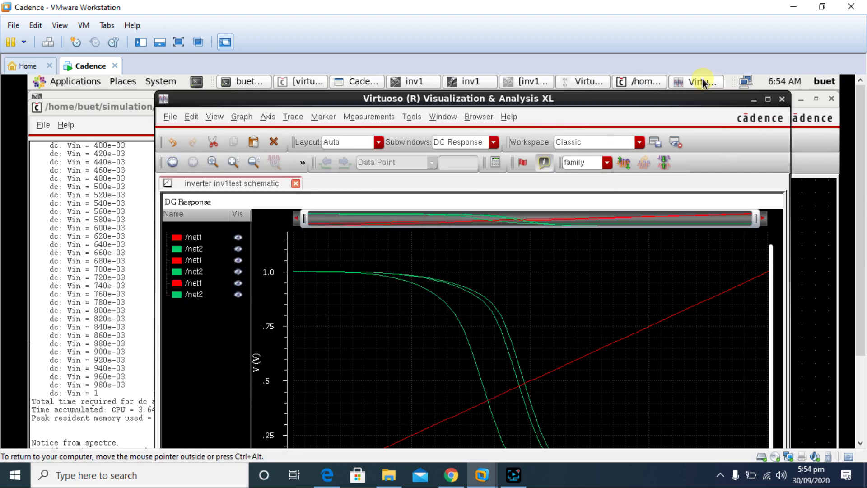
click(639, 82)
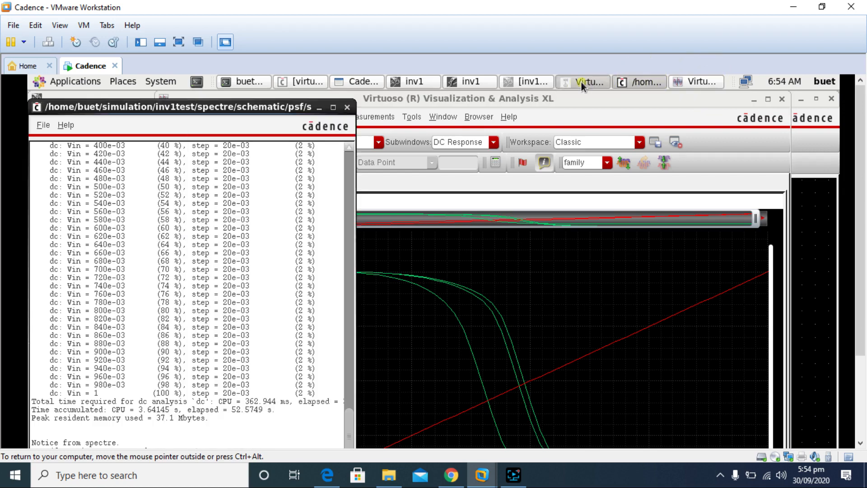
click(581, 81)
double_click(250, 211)
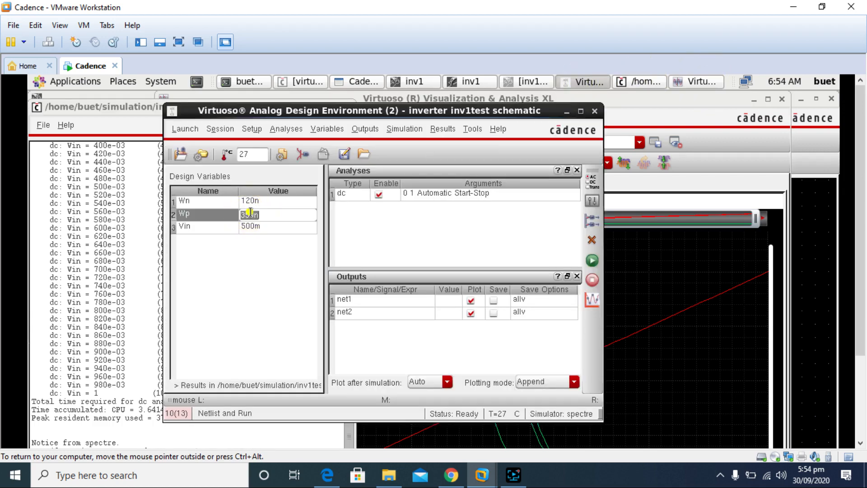
key(BackSpace)
text(7)
click(272, 321)
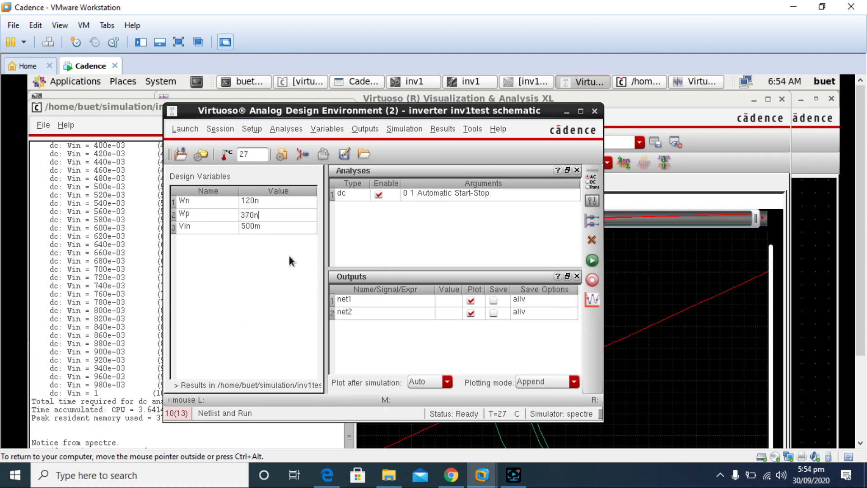
click(274, 284)
click(595, 261)
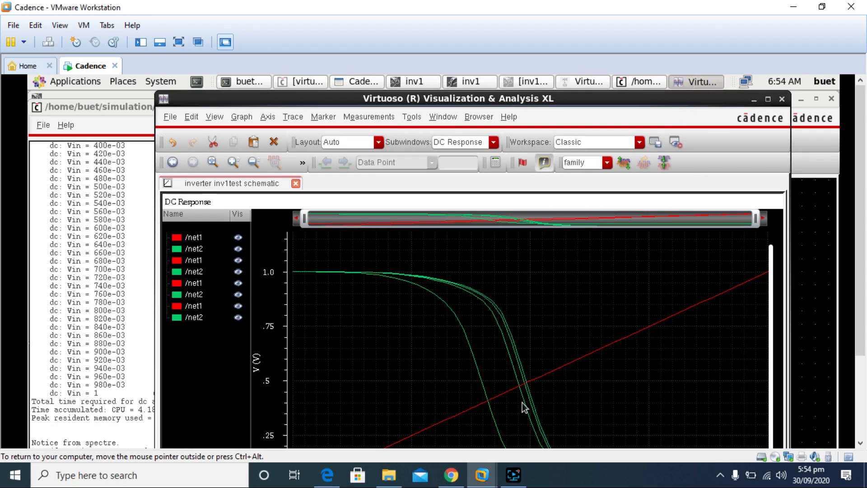
Step: Repeat the dc simulation with the same variable values and examine where the appended net2 curves cross net1
mouse_move(534, 388)
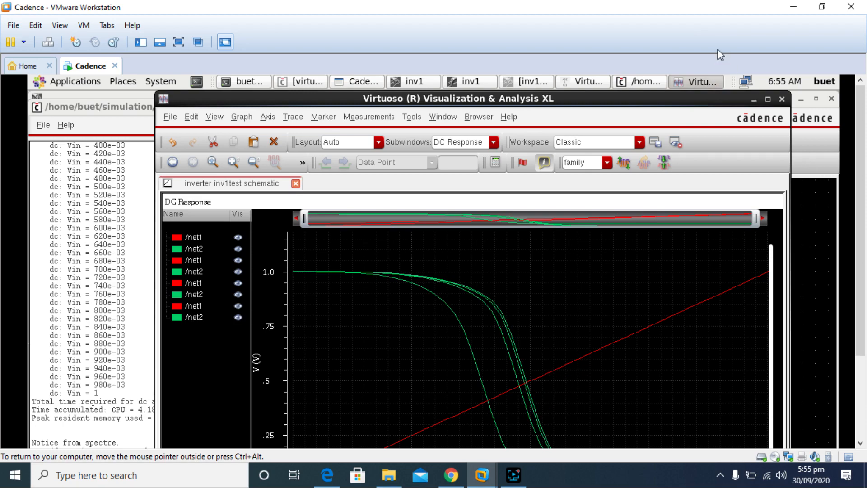
click(689, 86)
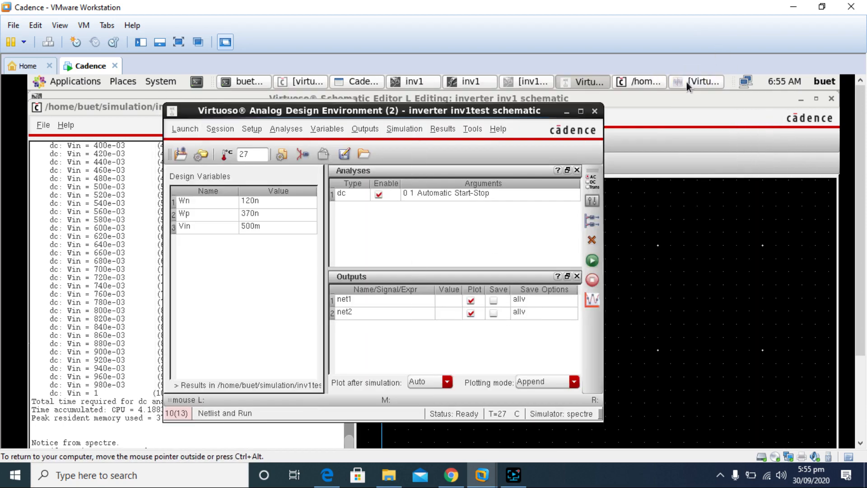
click(594, 263)
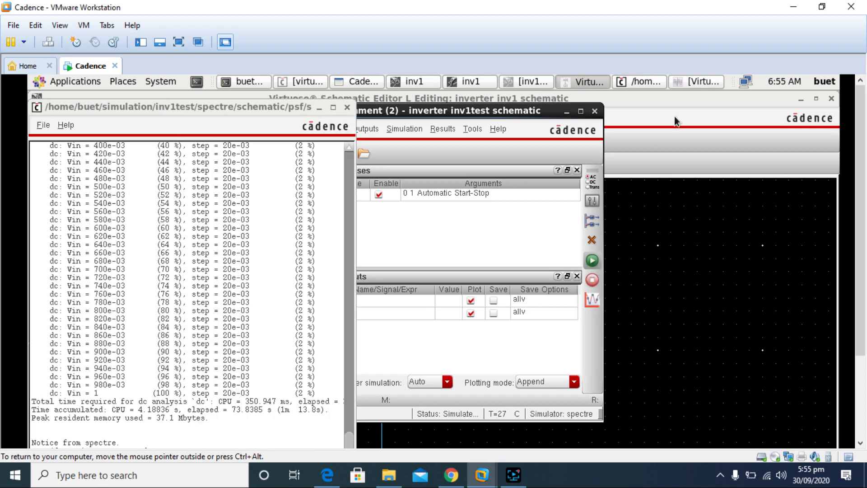
click(698, 84)
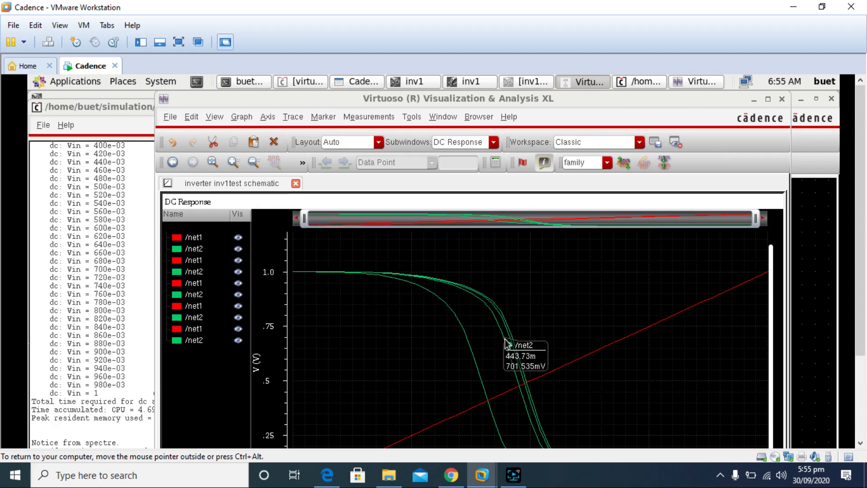
drag(861, 264, 863, 341)
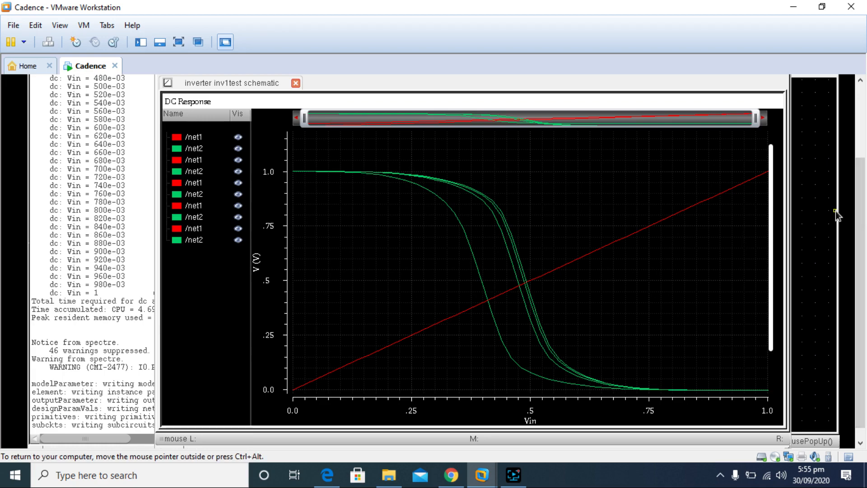
drag(858, 210, 860, 135)
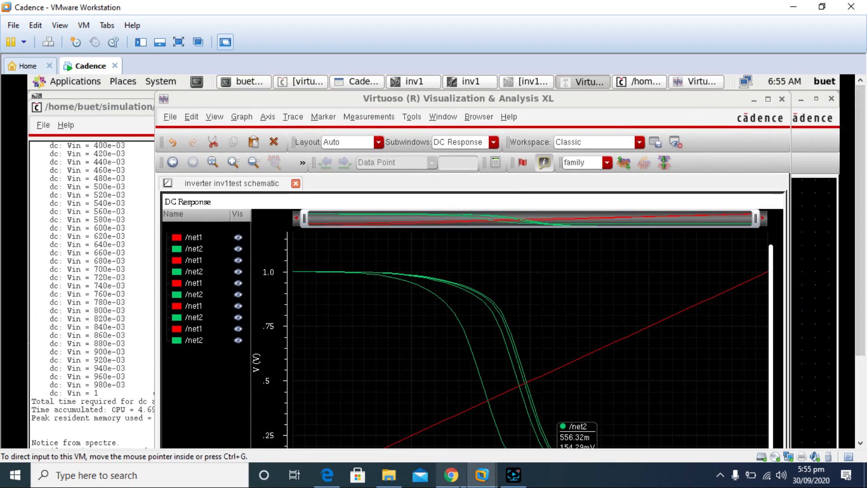
mouse_move(505, 482)
click(512, 423)
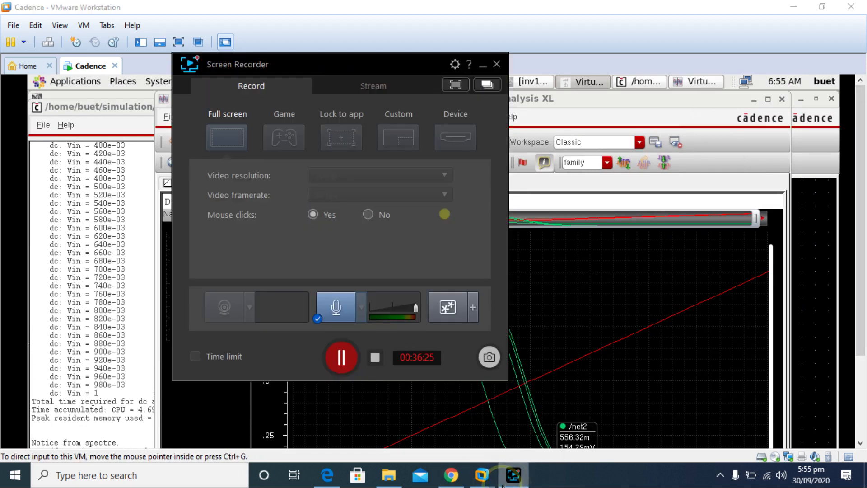